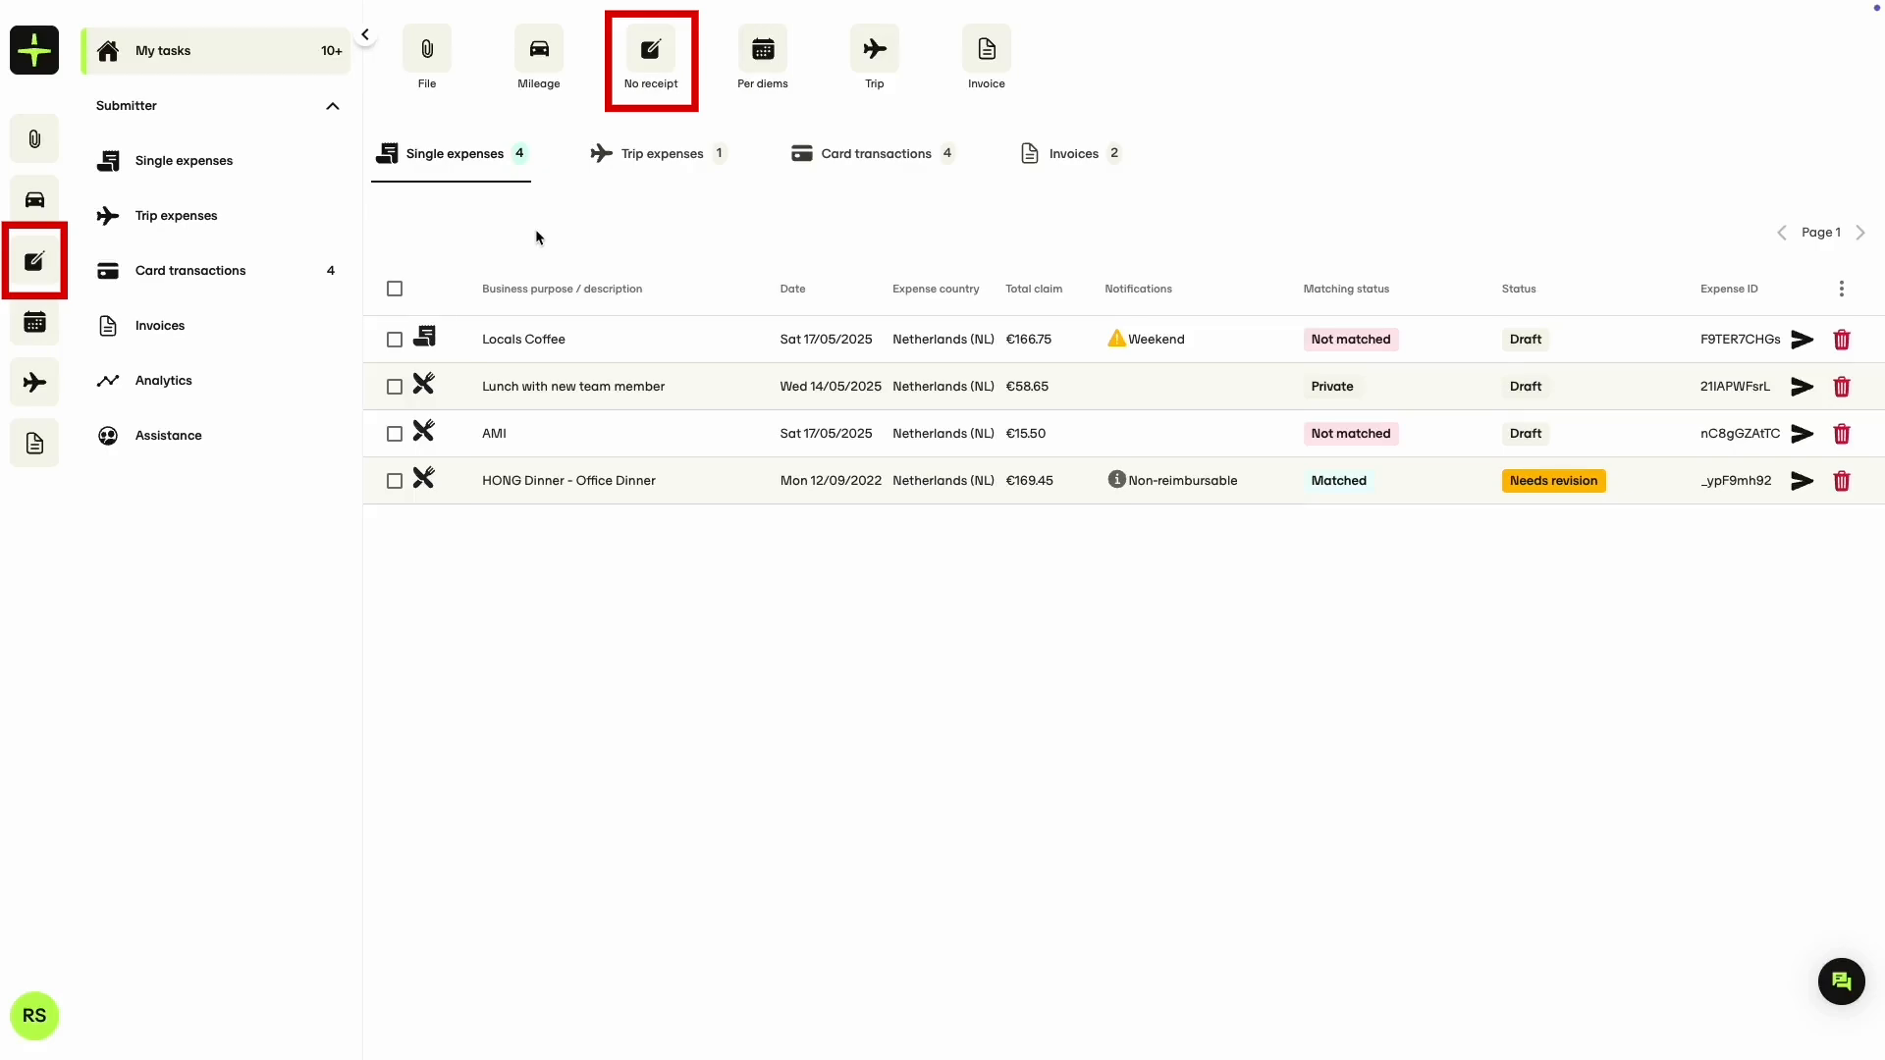
# Step: Open a new expense form without a receipt and try to submit it with the required fields empty
pyautogui.click(658, 59)
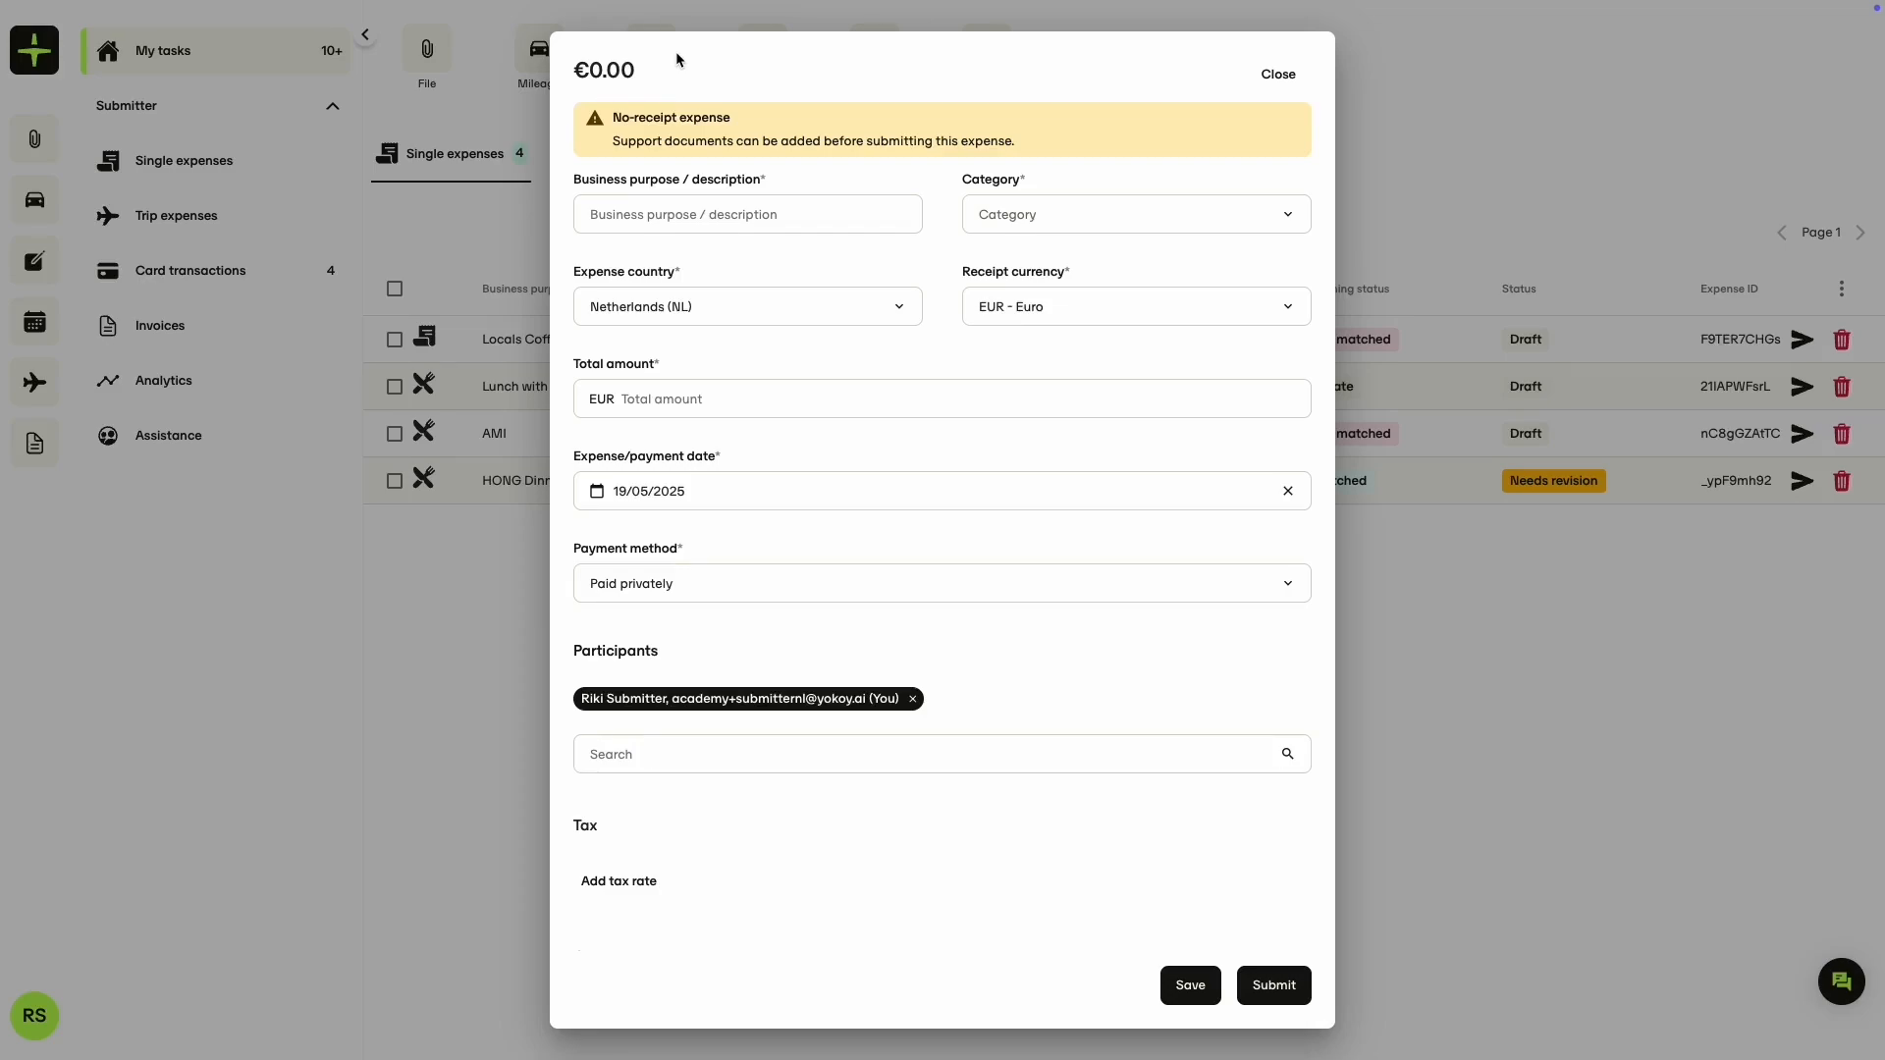
pyautogui.click(1410, 170)
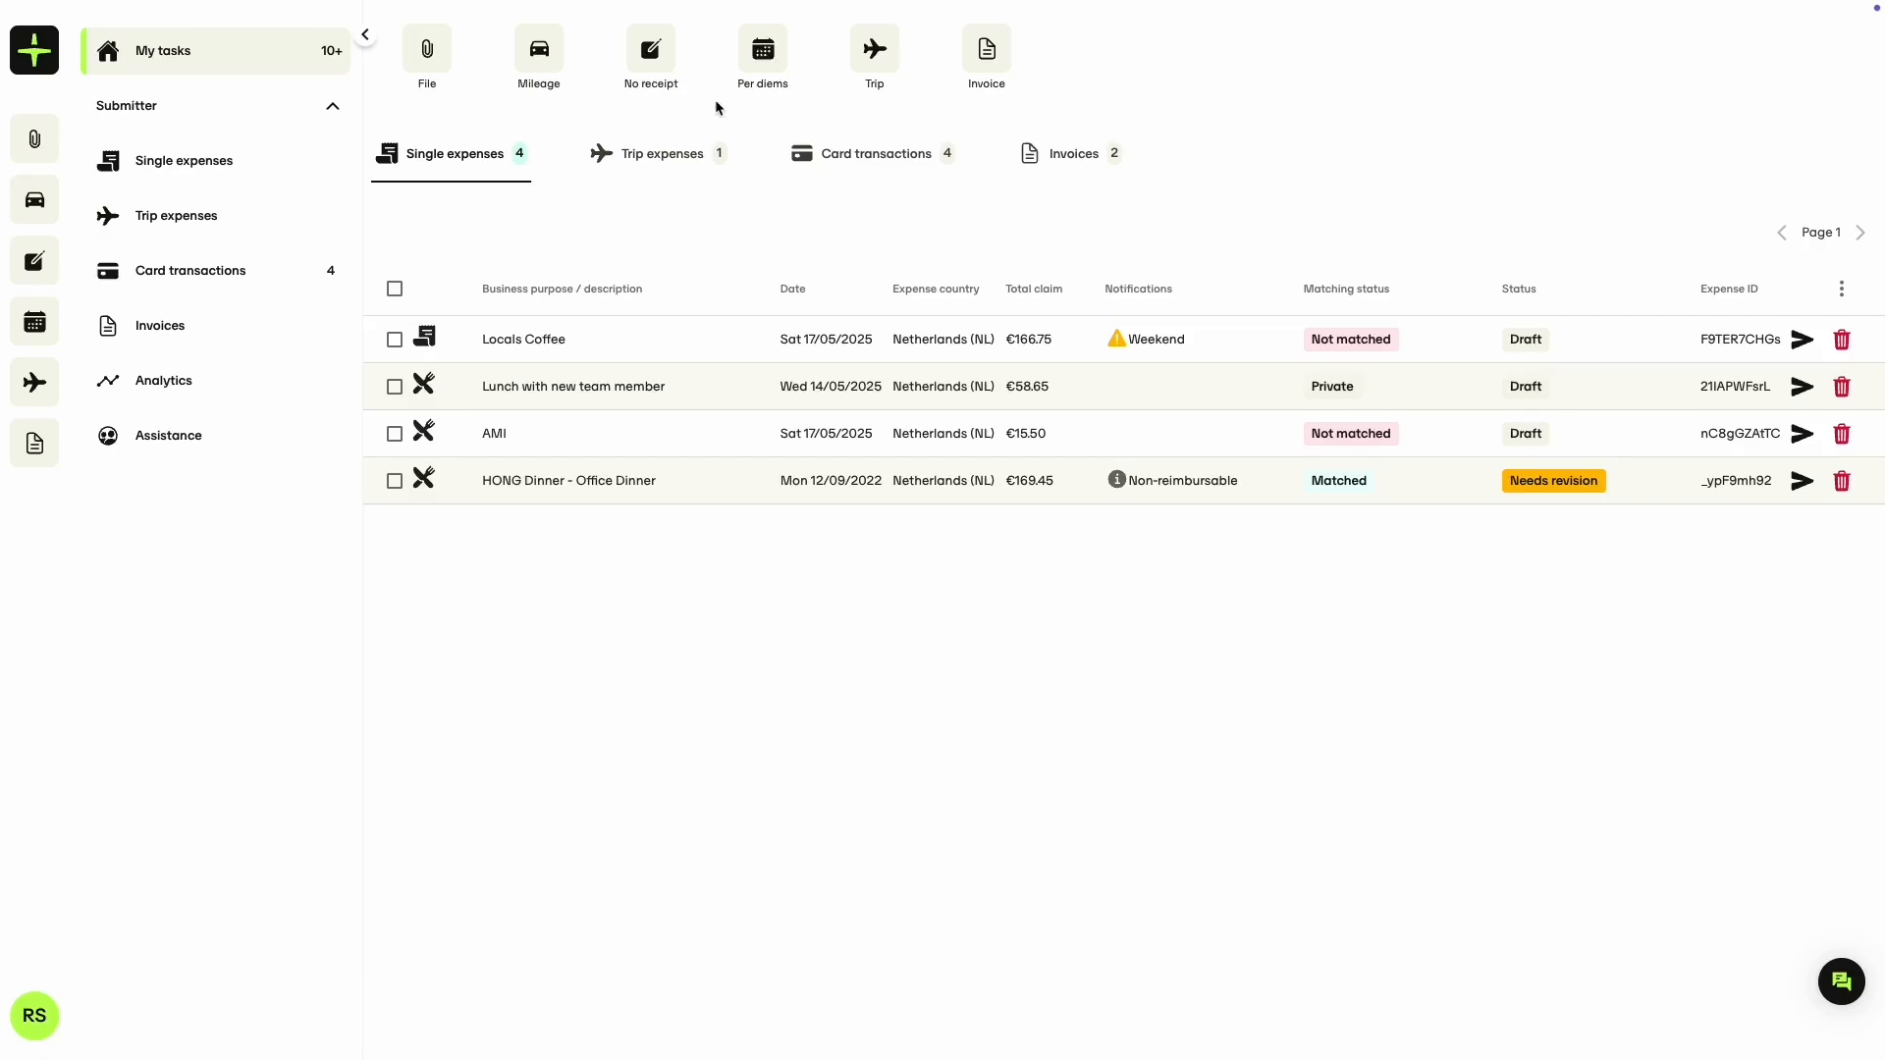
pyautogui.click(655, 62)
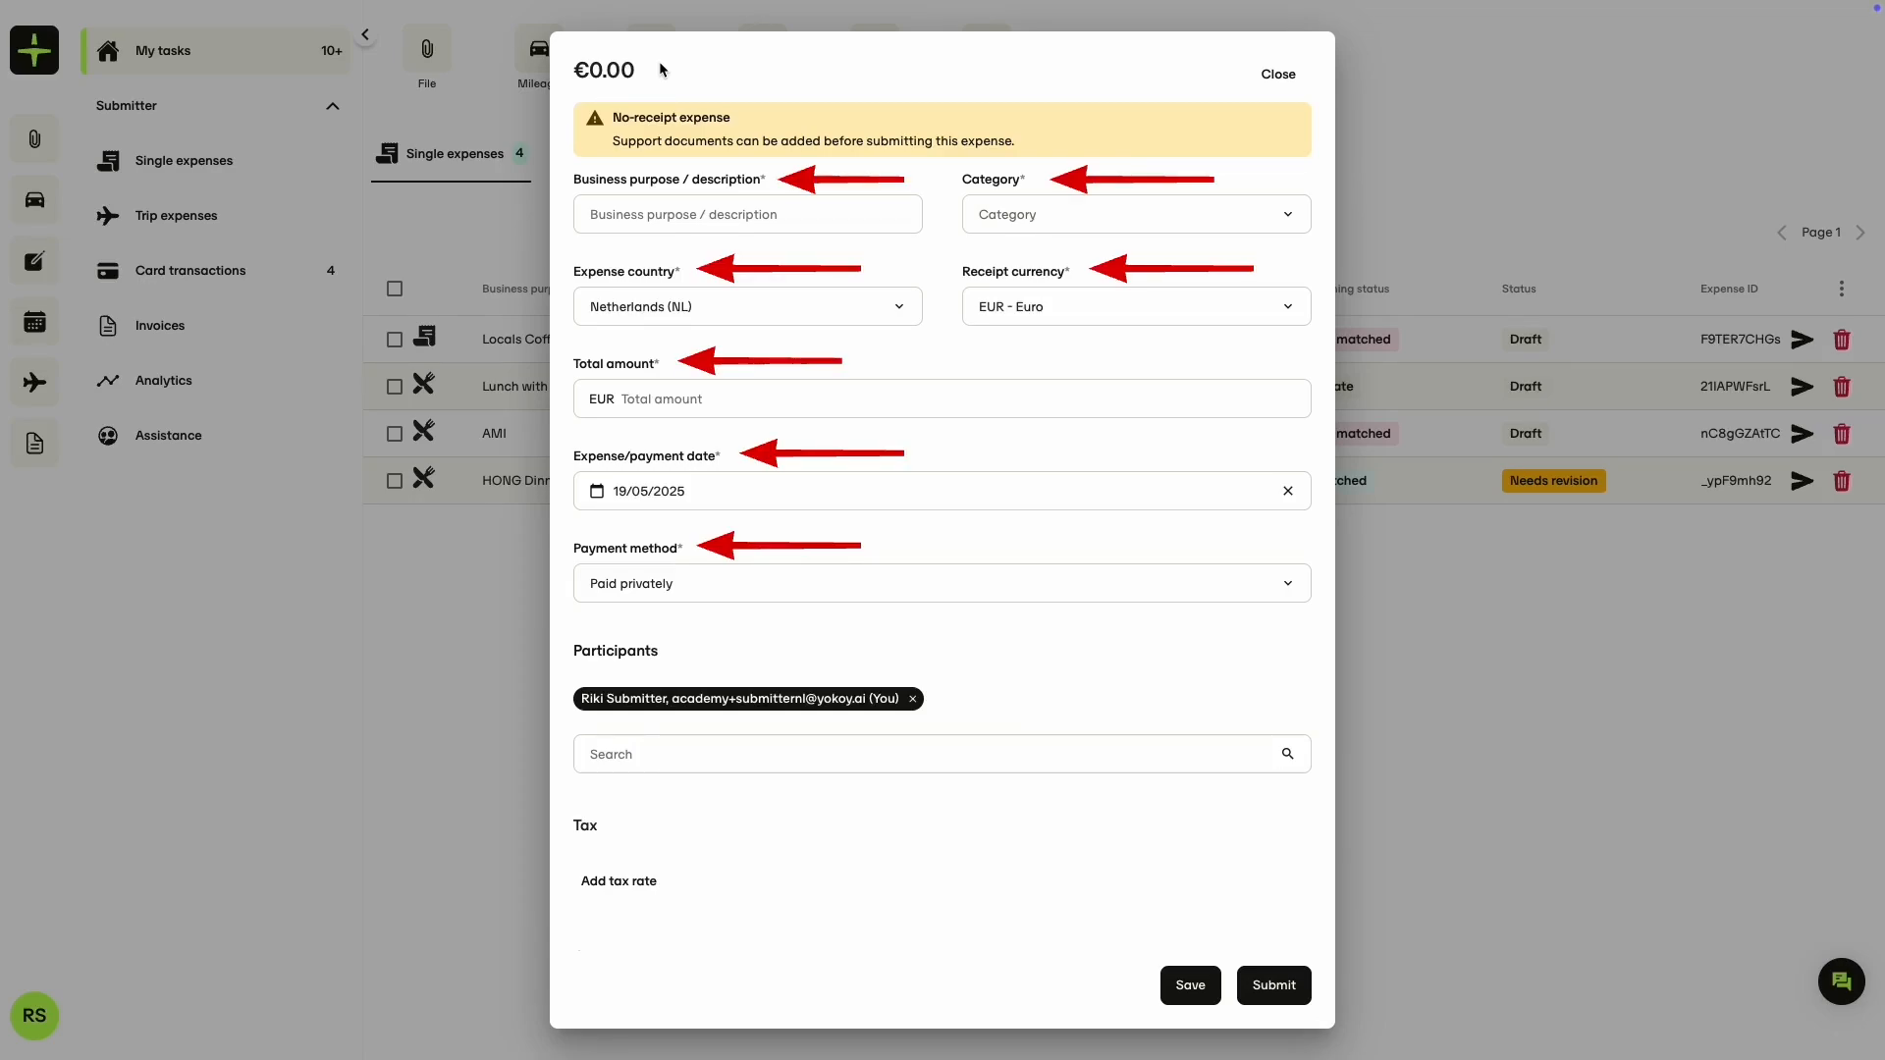
pyautogui.click(1266, 986)
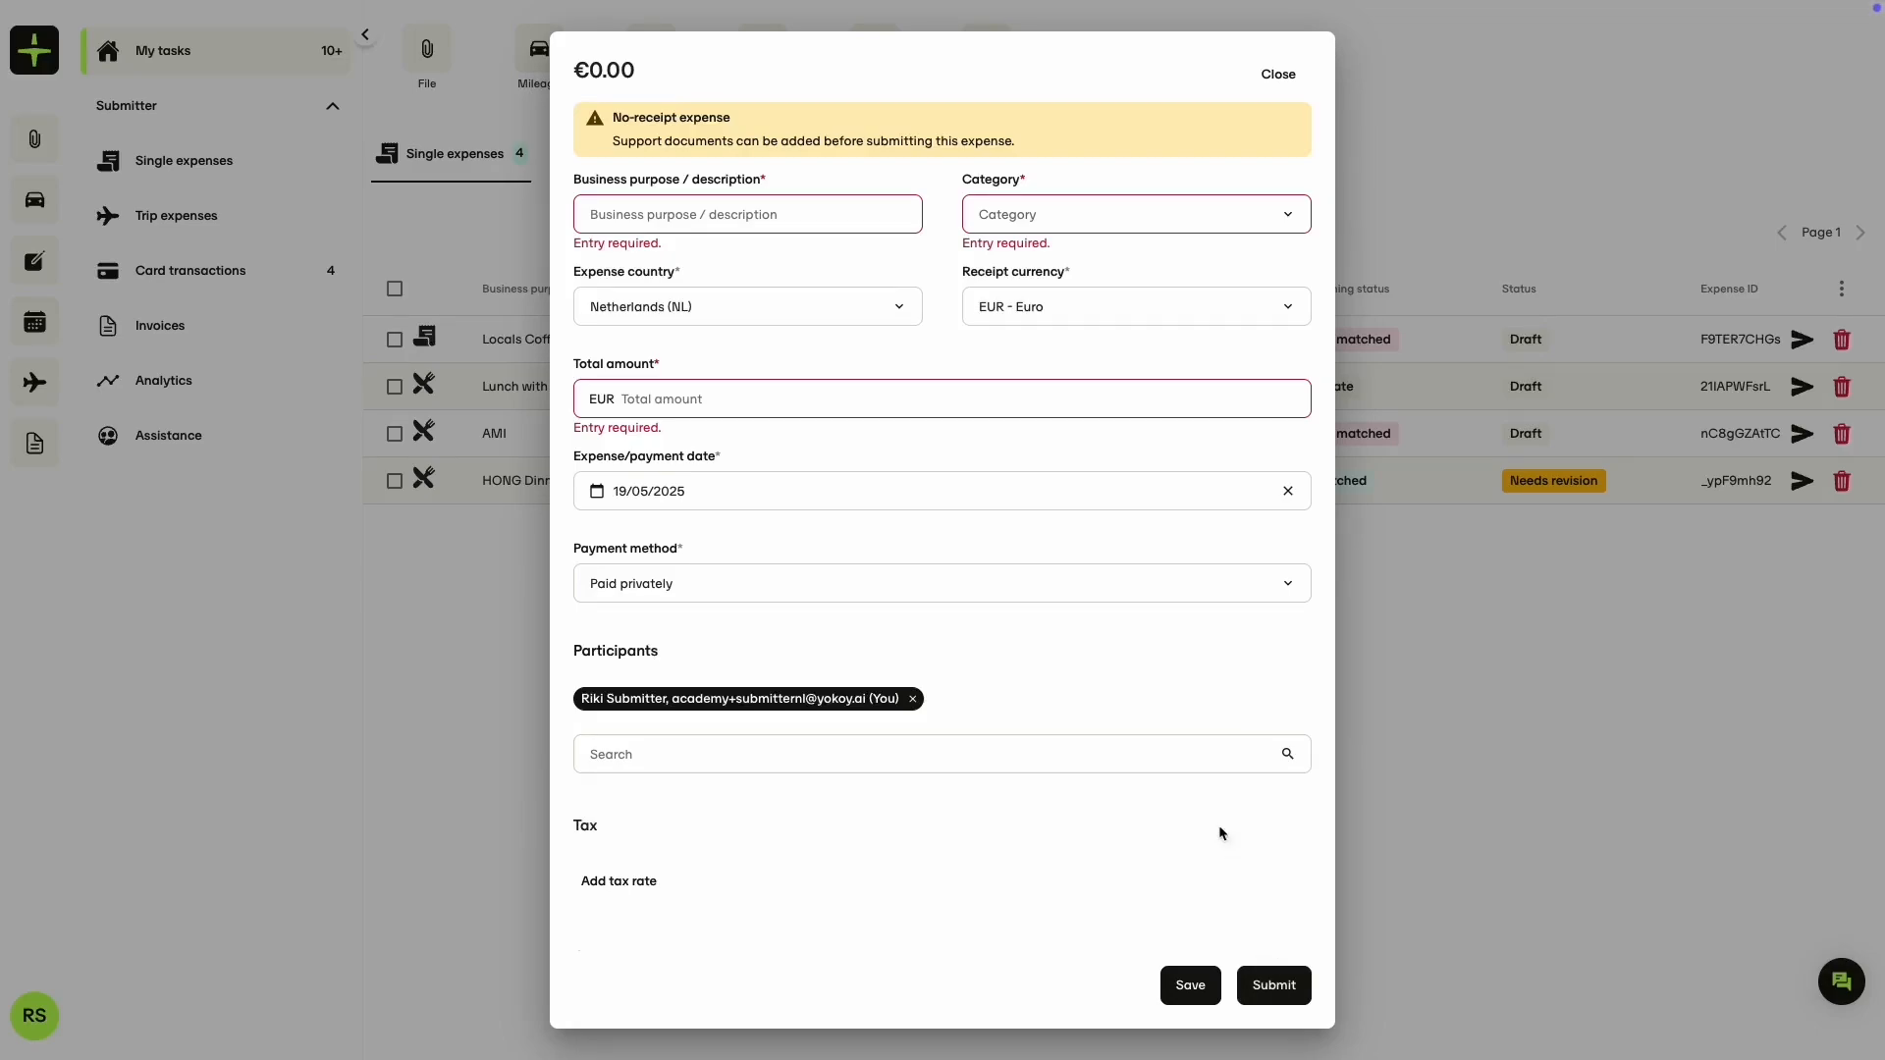
# Step: Enter "Bus ticket in Zurich" as the expense's business purpose
pyautogui.click(699, 211)
pyautogui.click(605, 214)
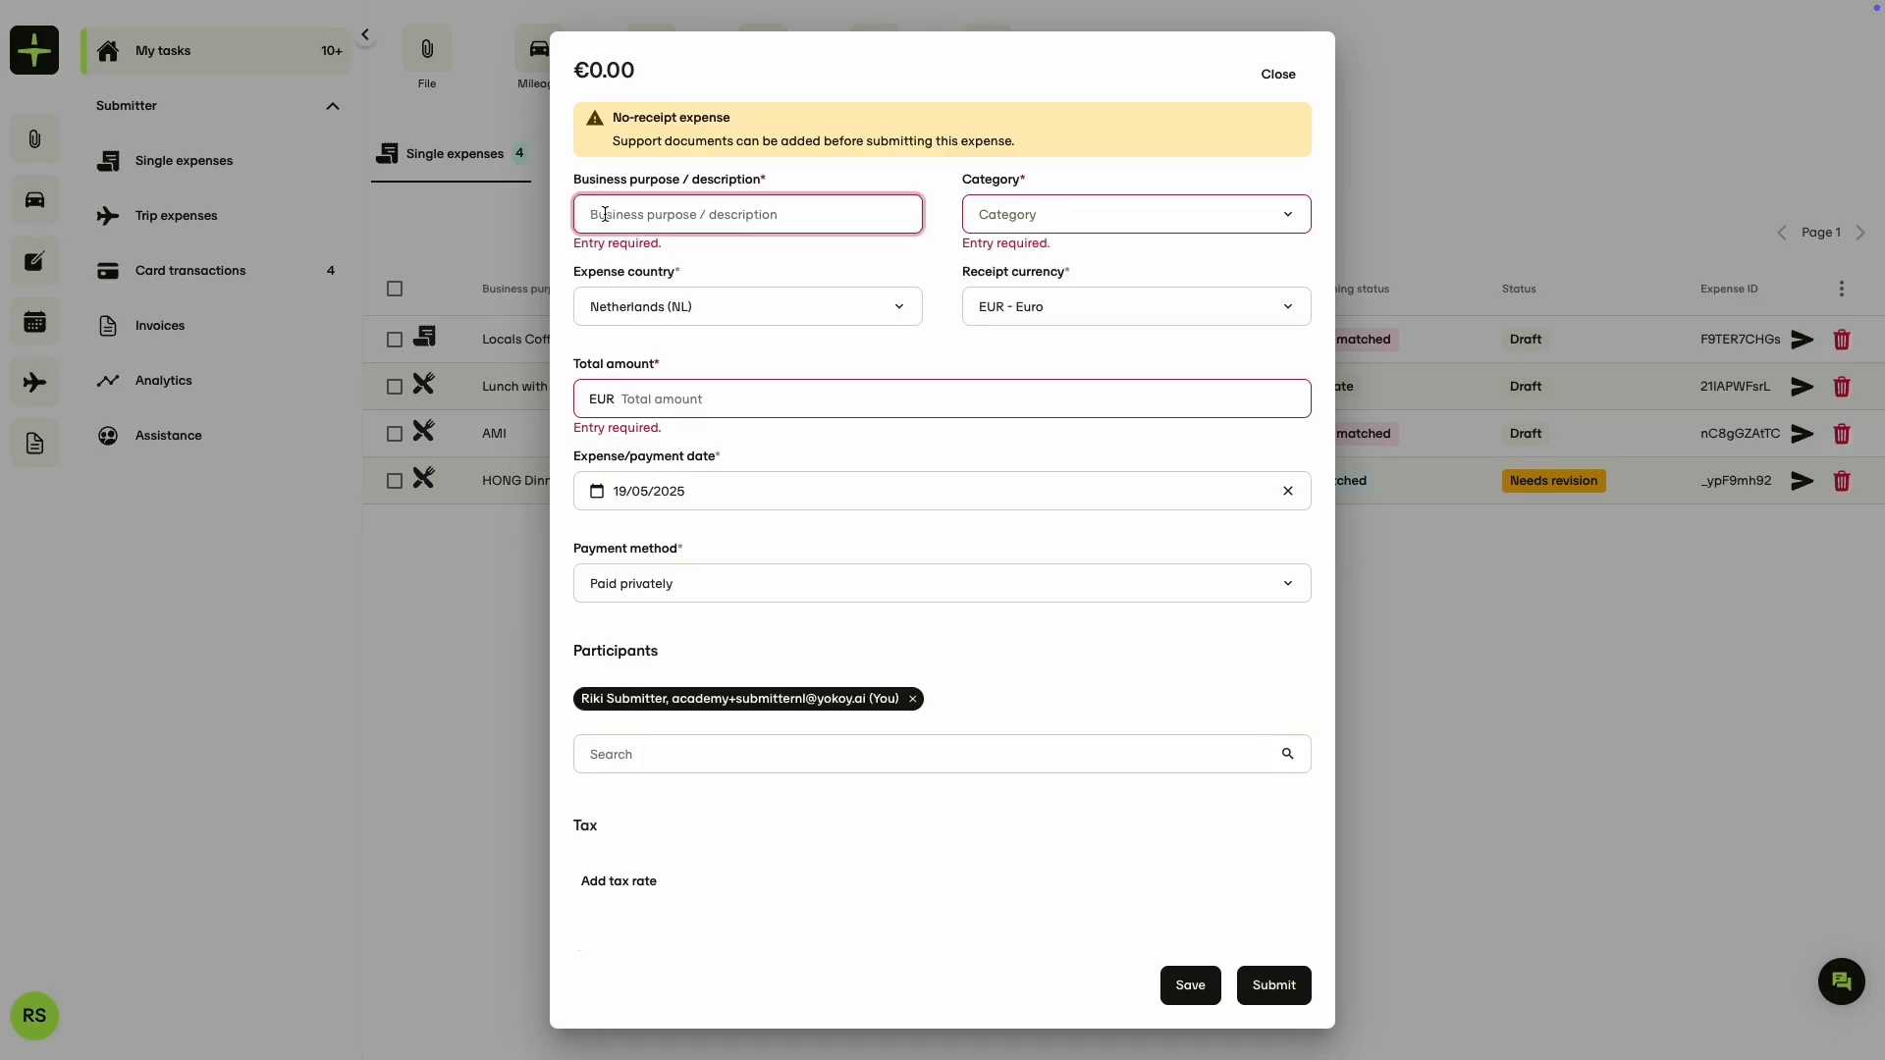
pyautogui.write('Bus')
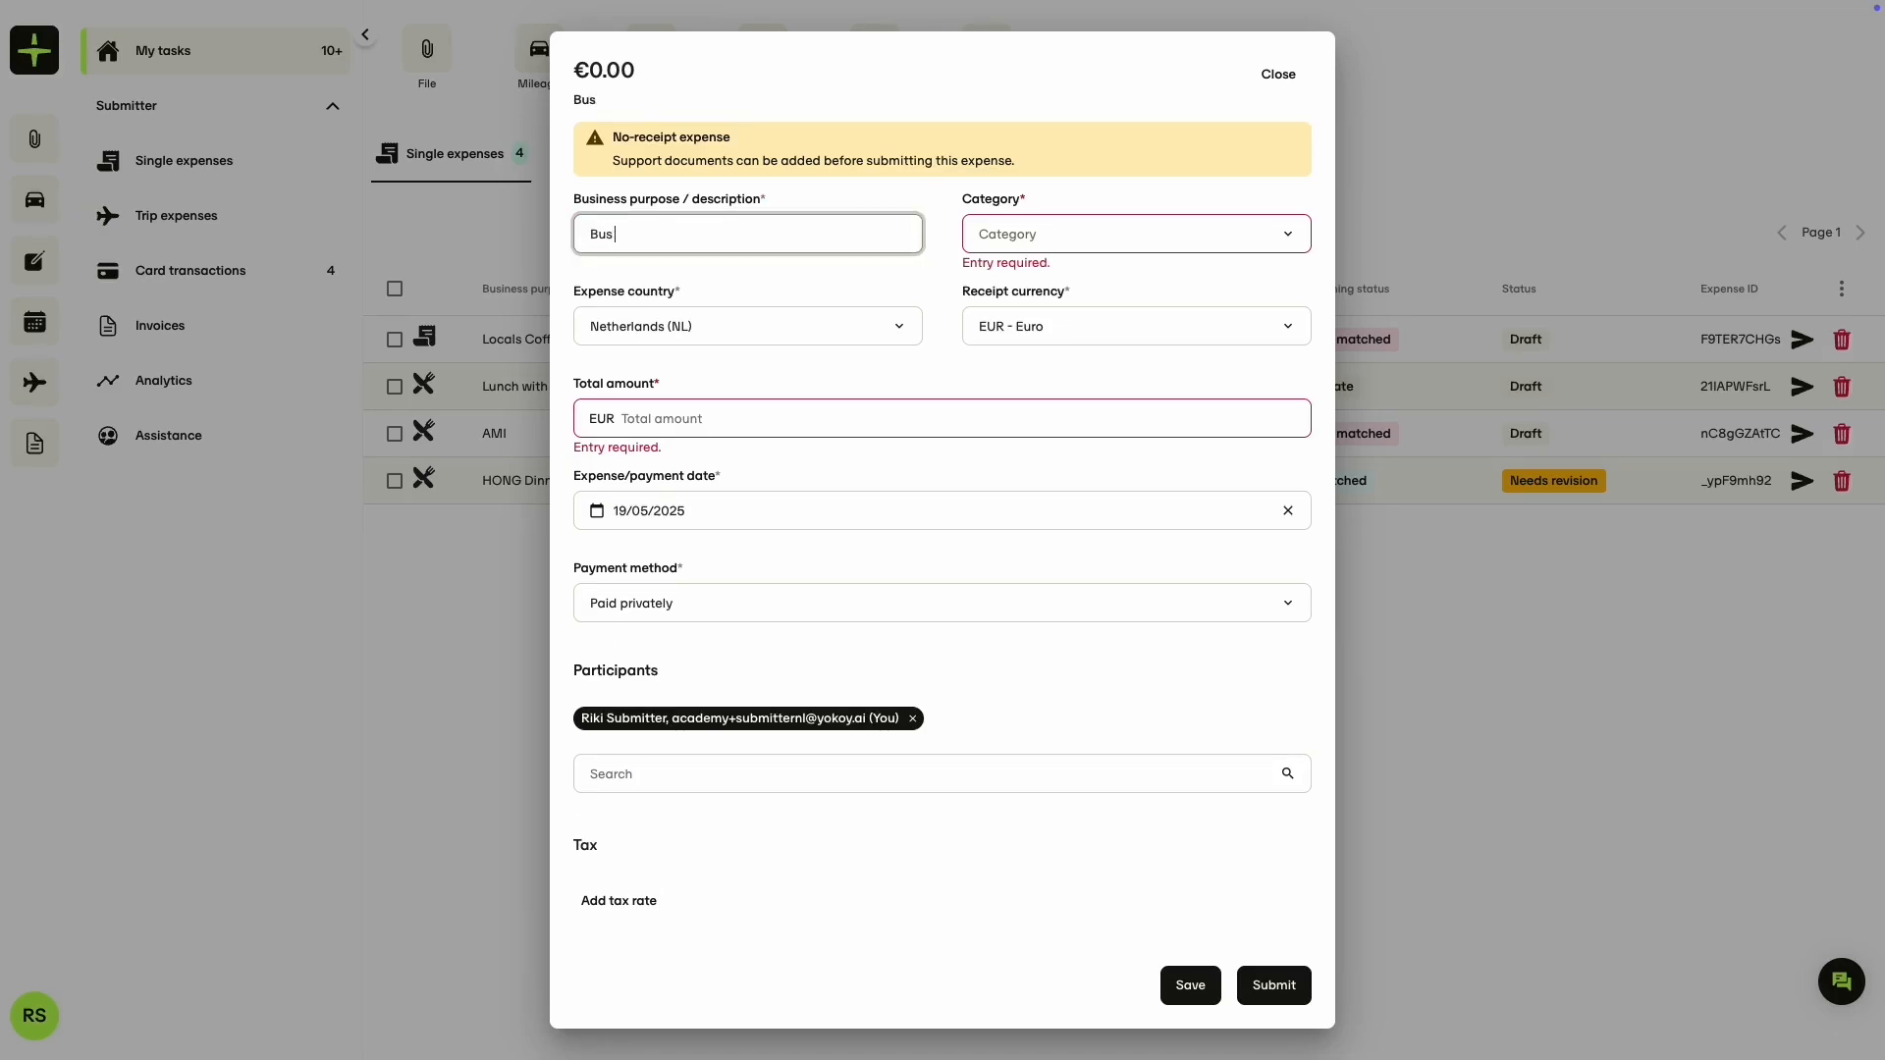
pyautogui.write(' ticket in Zurich')
# Step: Set the expense category to Public Transport and the expense country to Switzerland (CH)
pyautogui.click(1032, 252)
pyautogui.scroll(-3, 1111, 408)
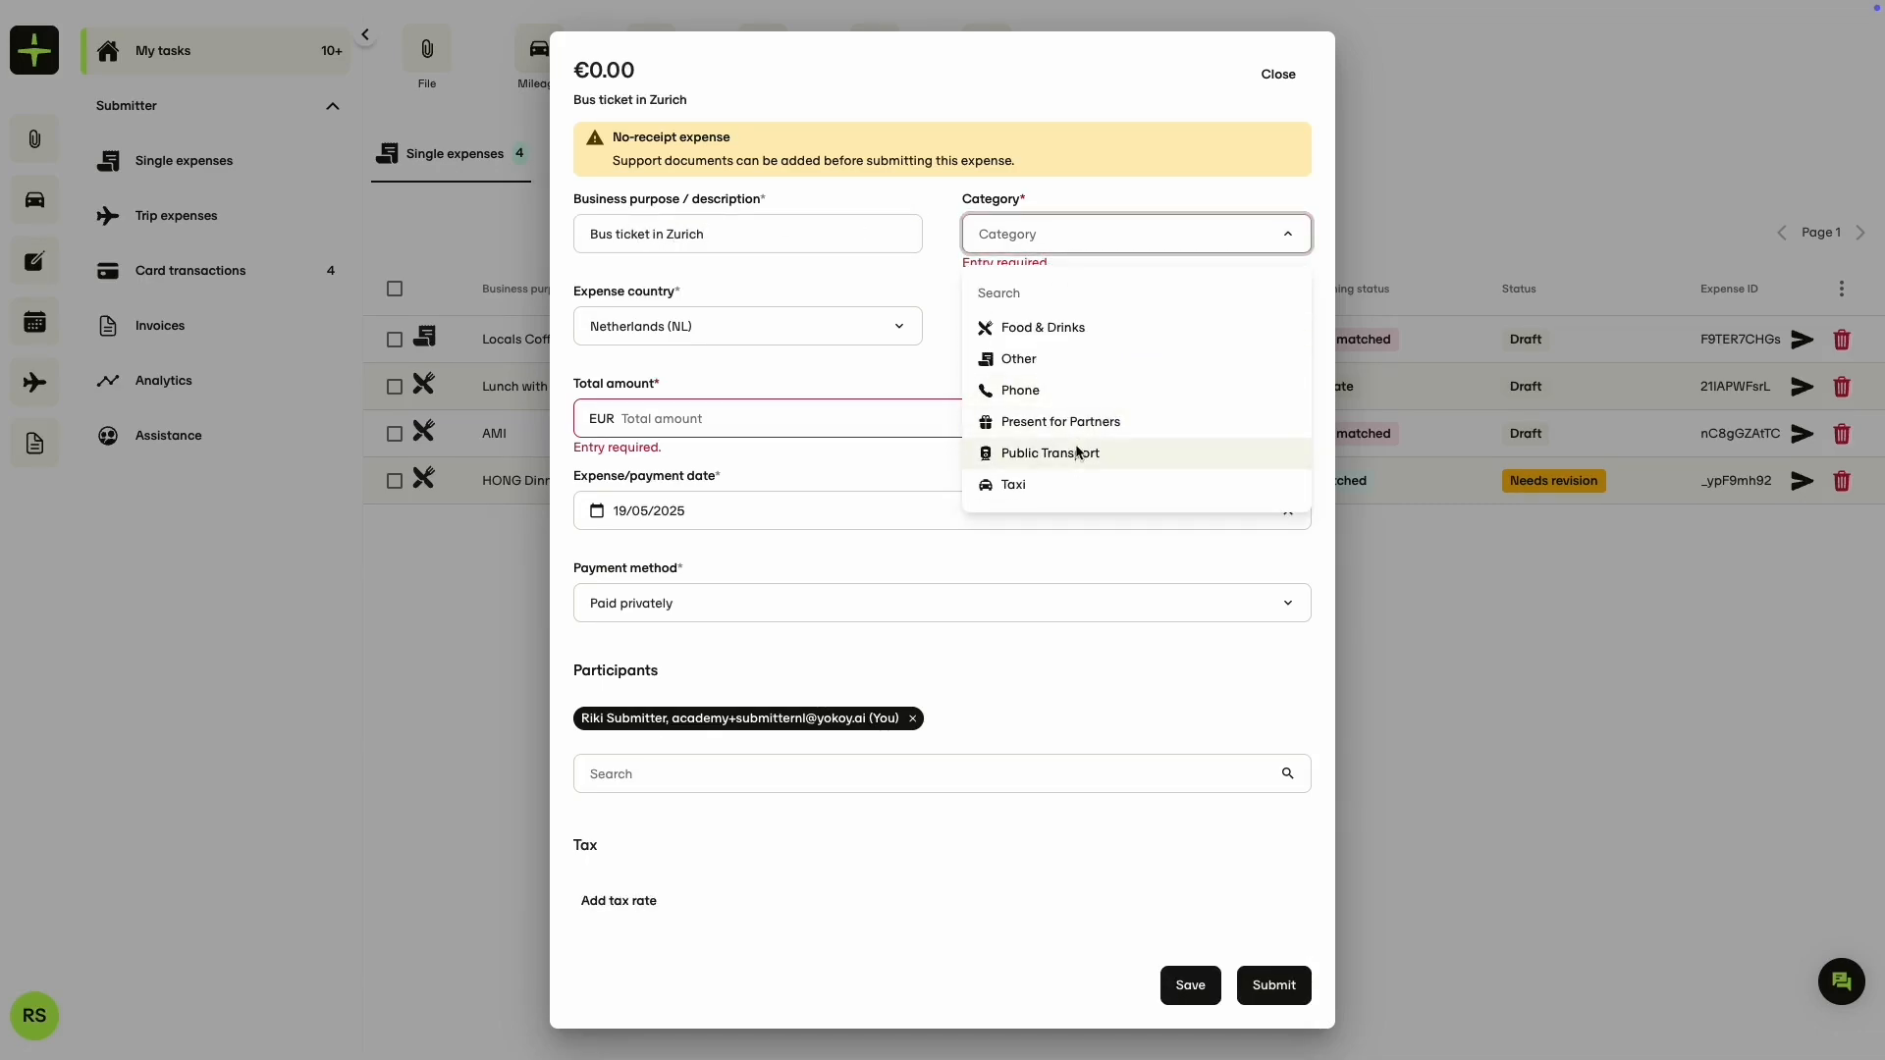
pyautogui.click(1081, 450)
pyautogui.click(807, 315)
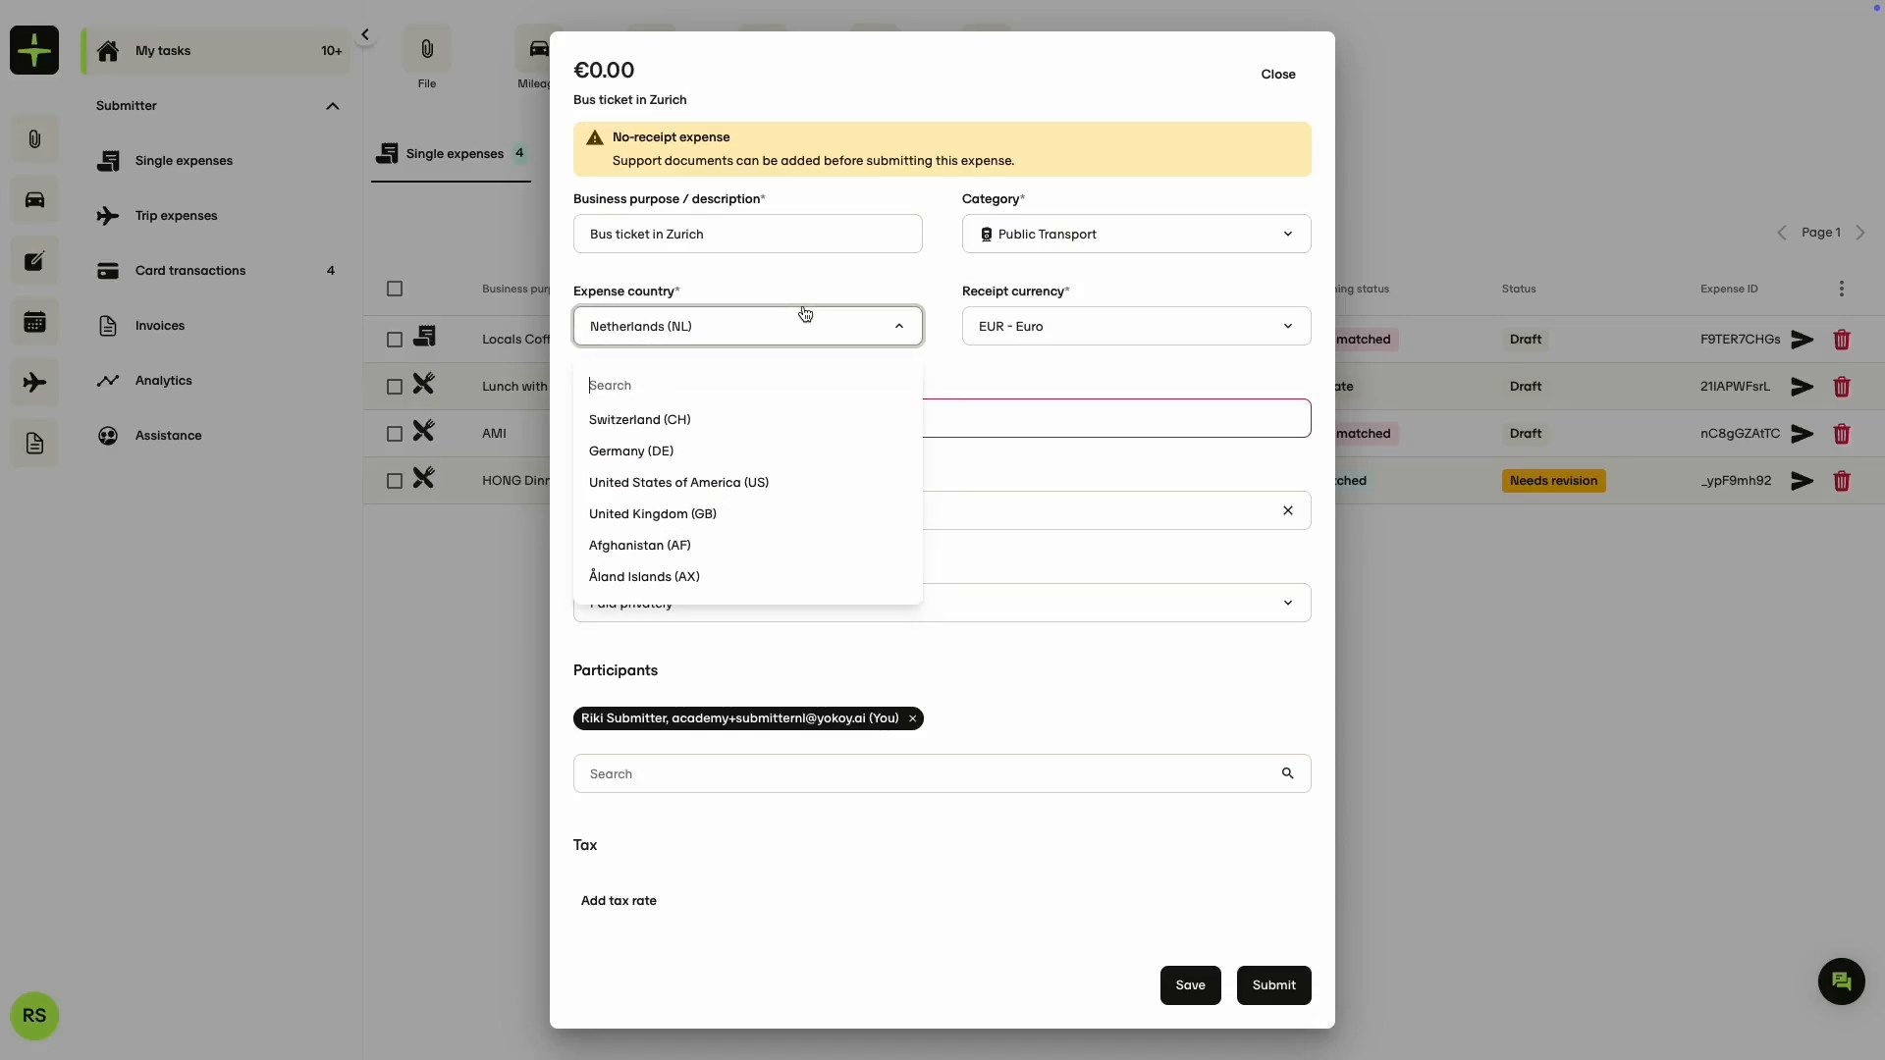
pyautogui.click(760, 420)
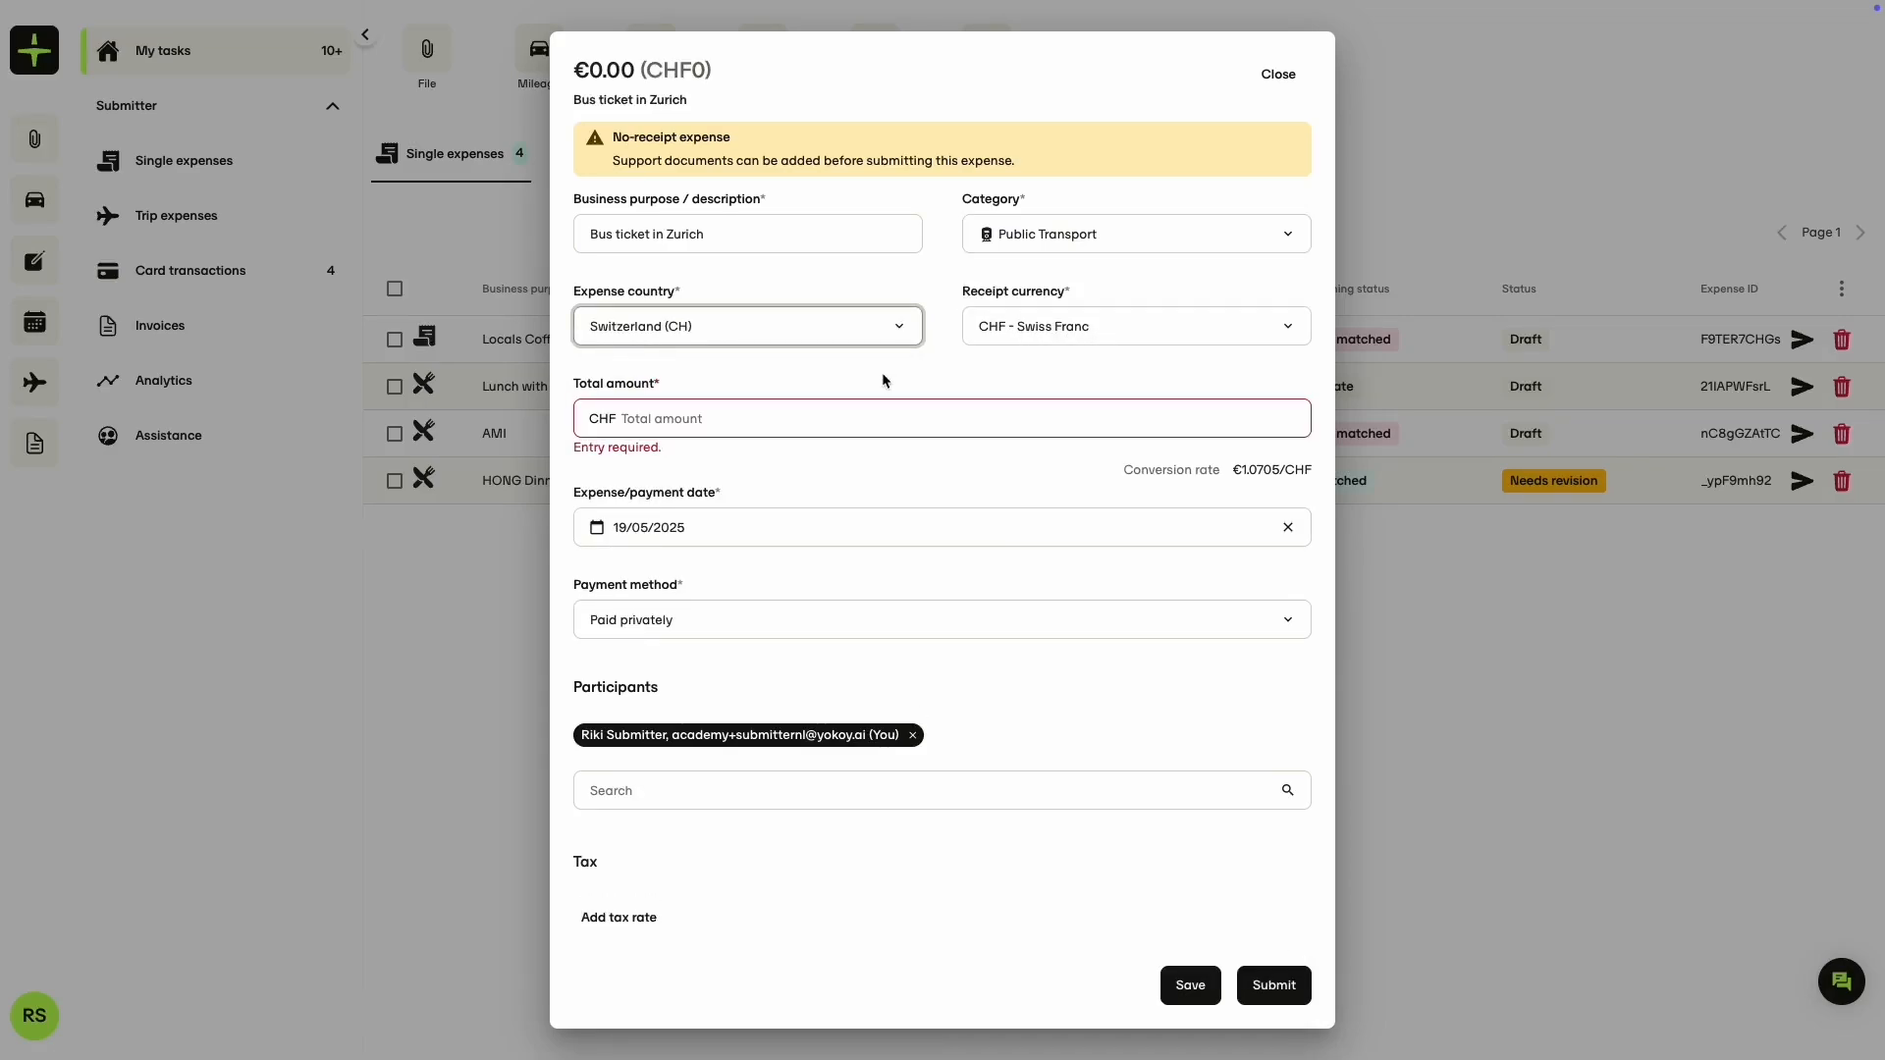
# Step: Set the total amount to CHF 5 and the expense date to 15/05/2025
pyautogui.click(694, 419)
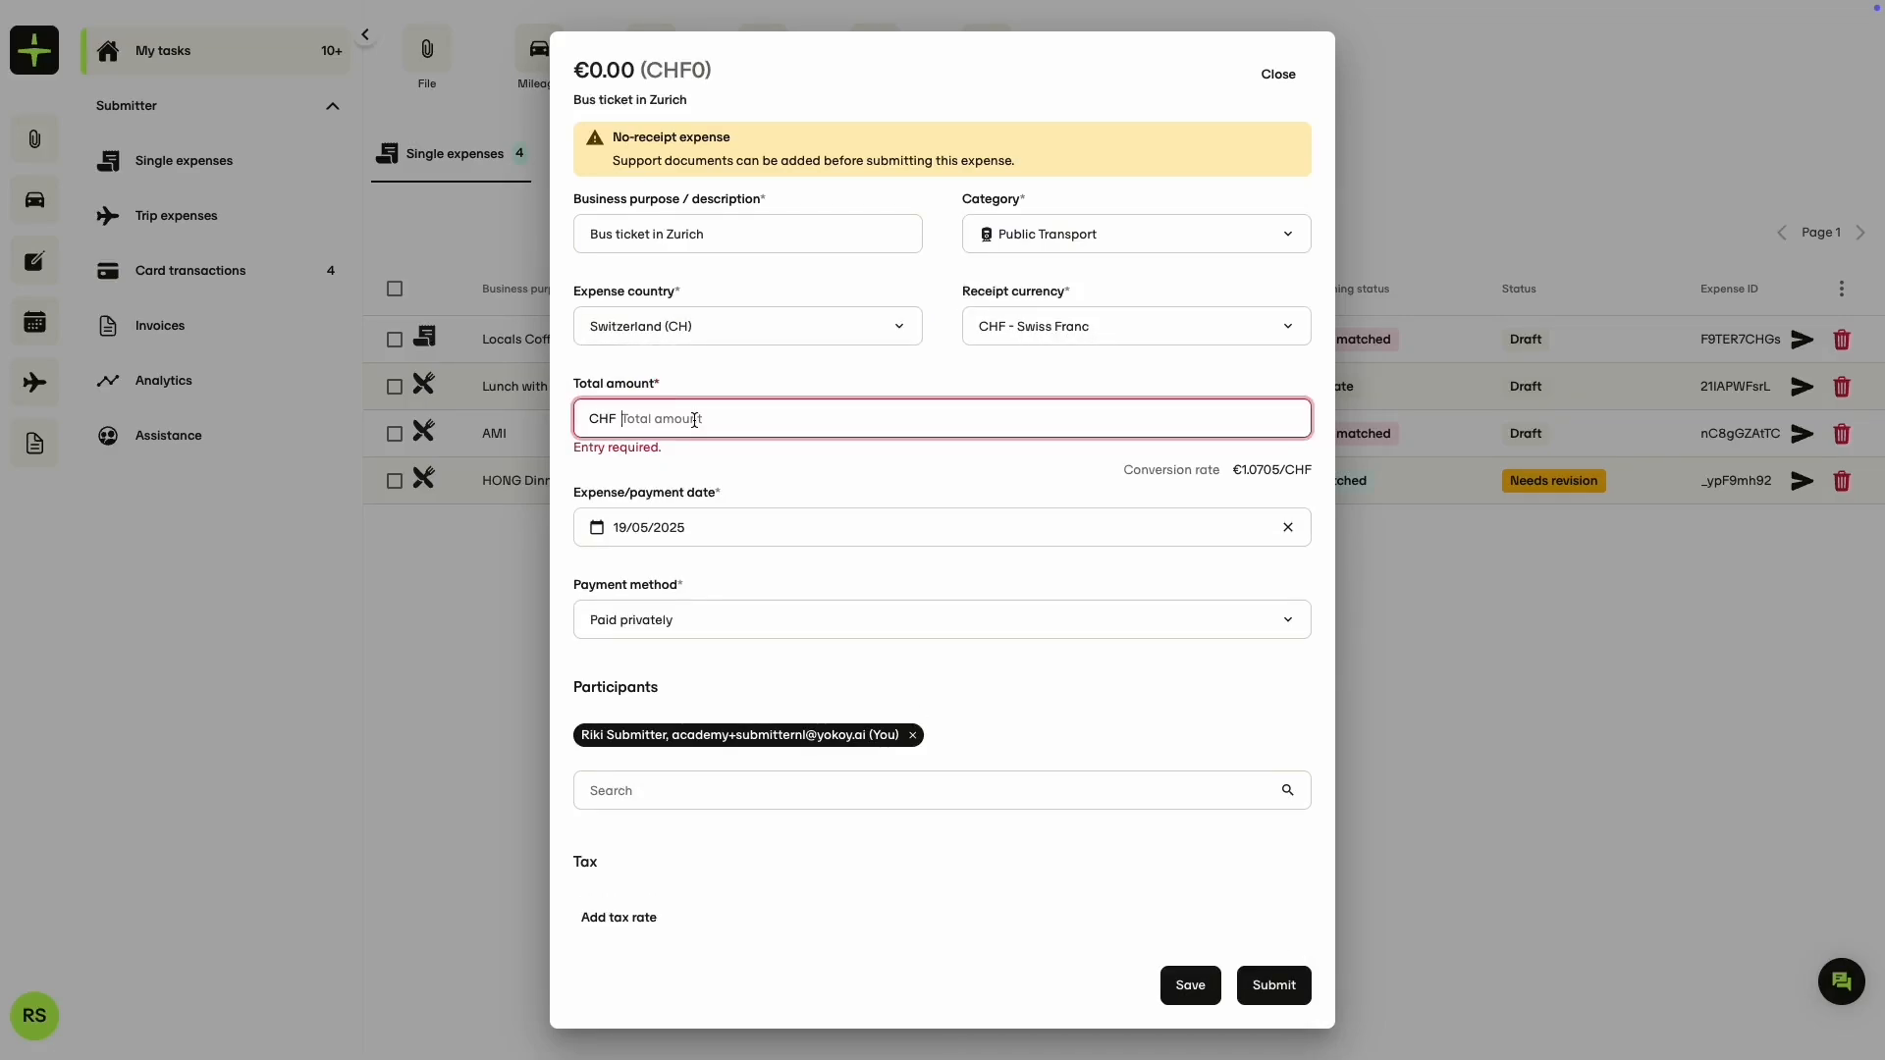
pyautogui.write('5')
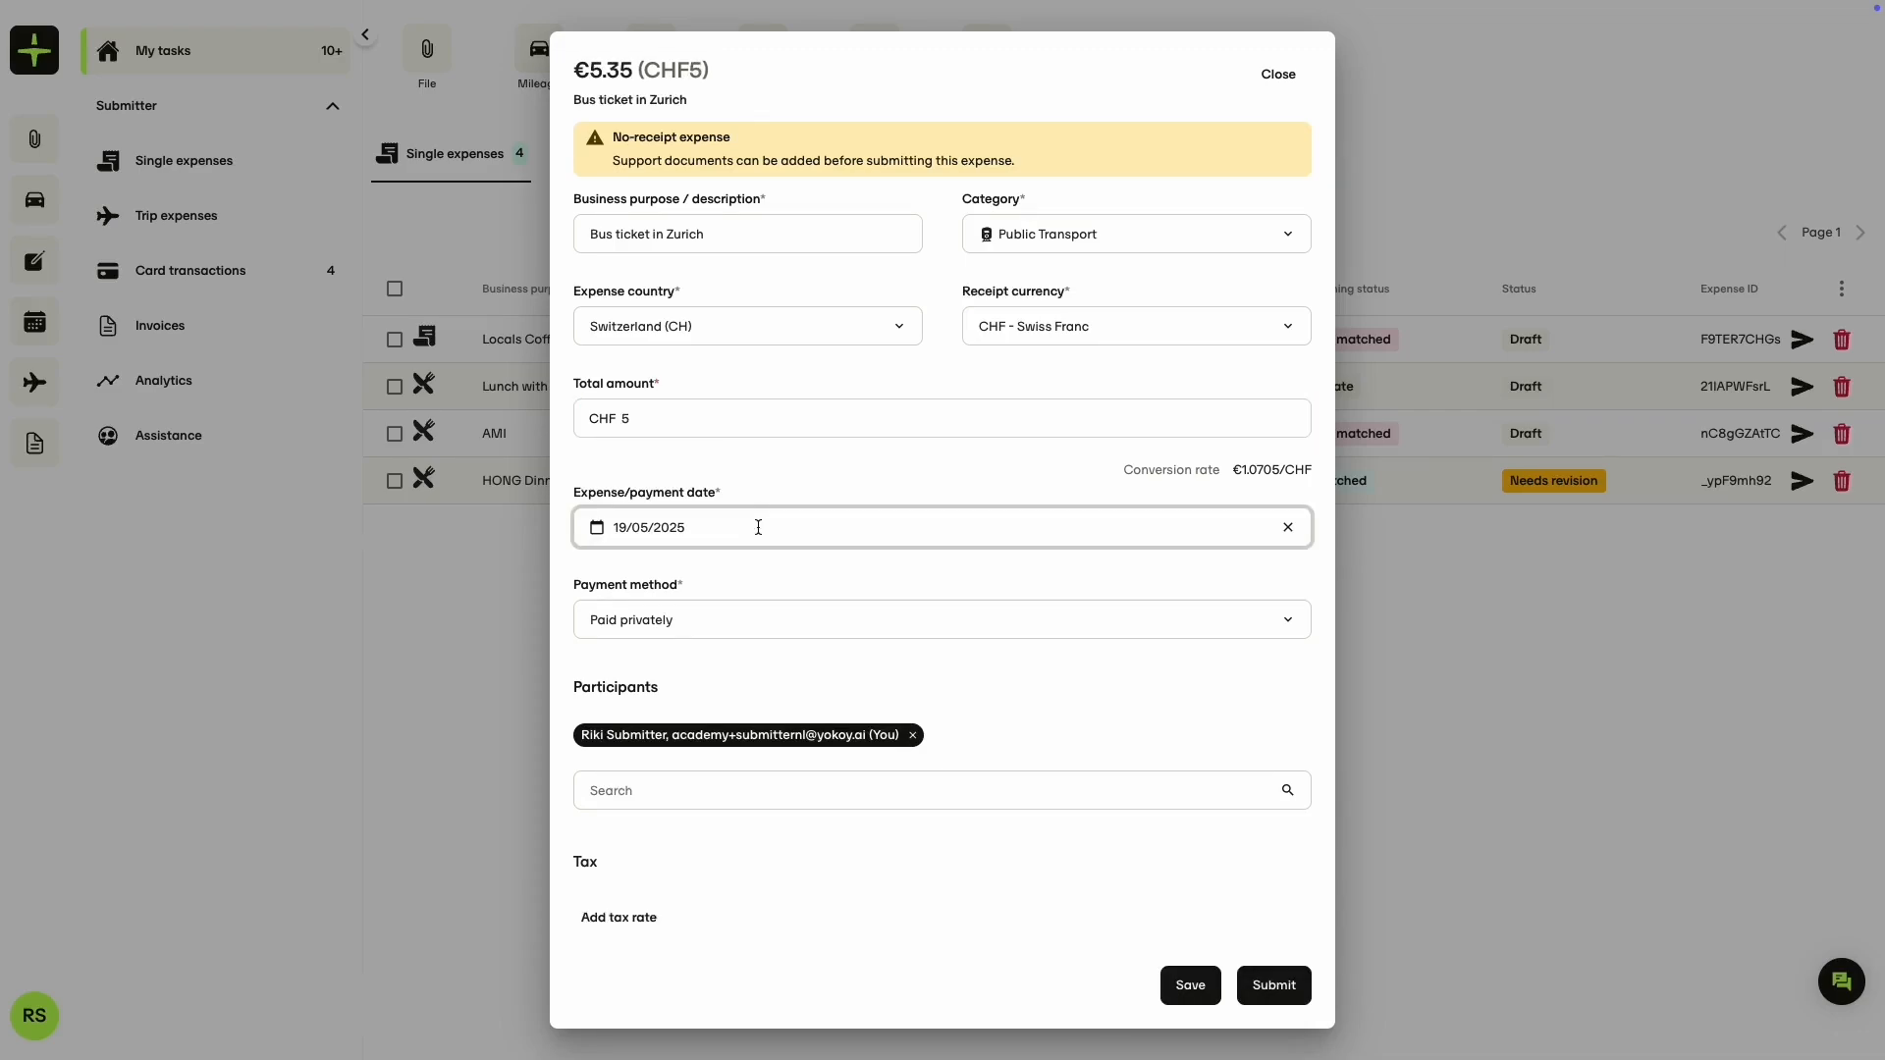
pyautogui.click(786, 534)
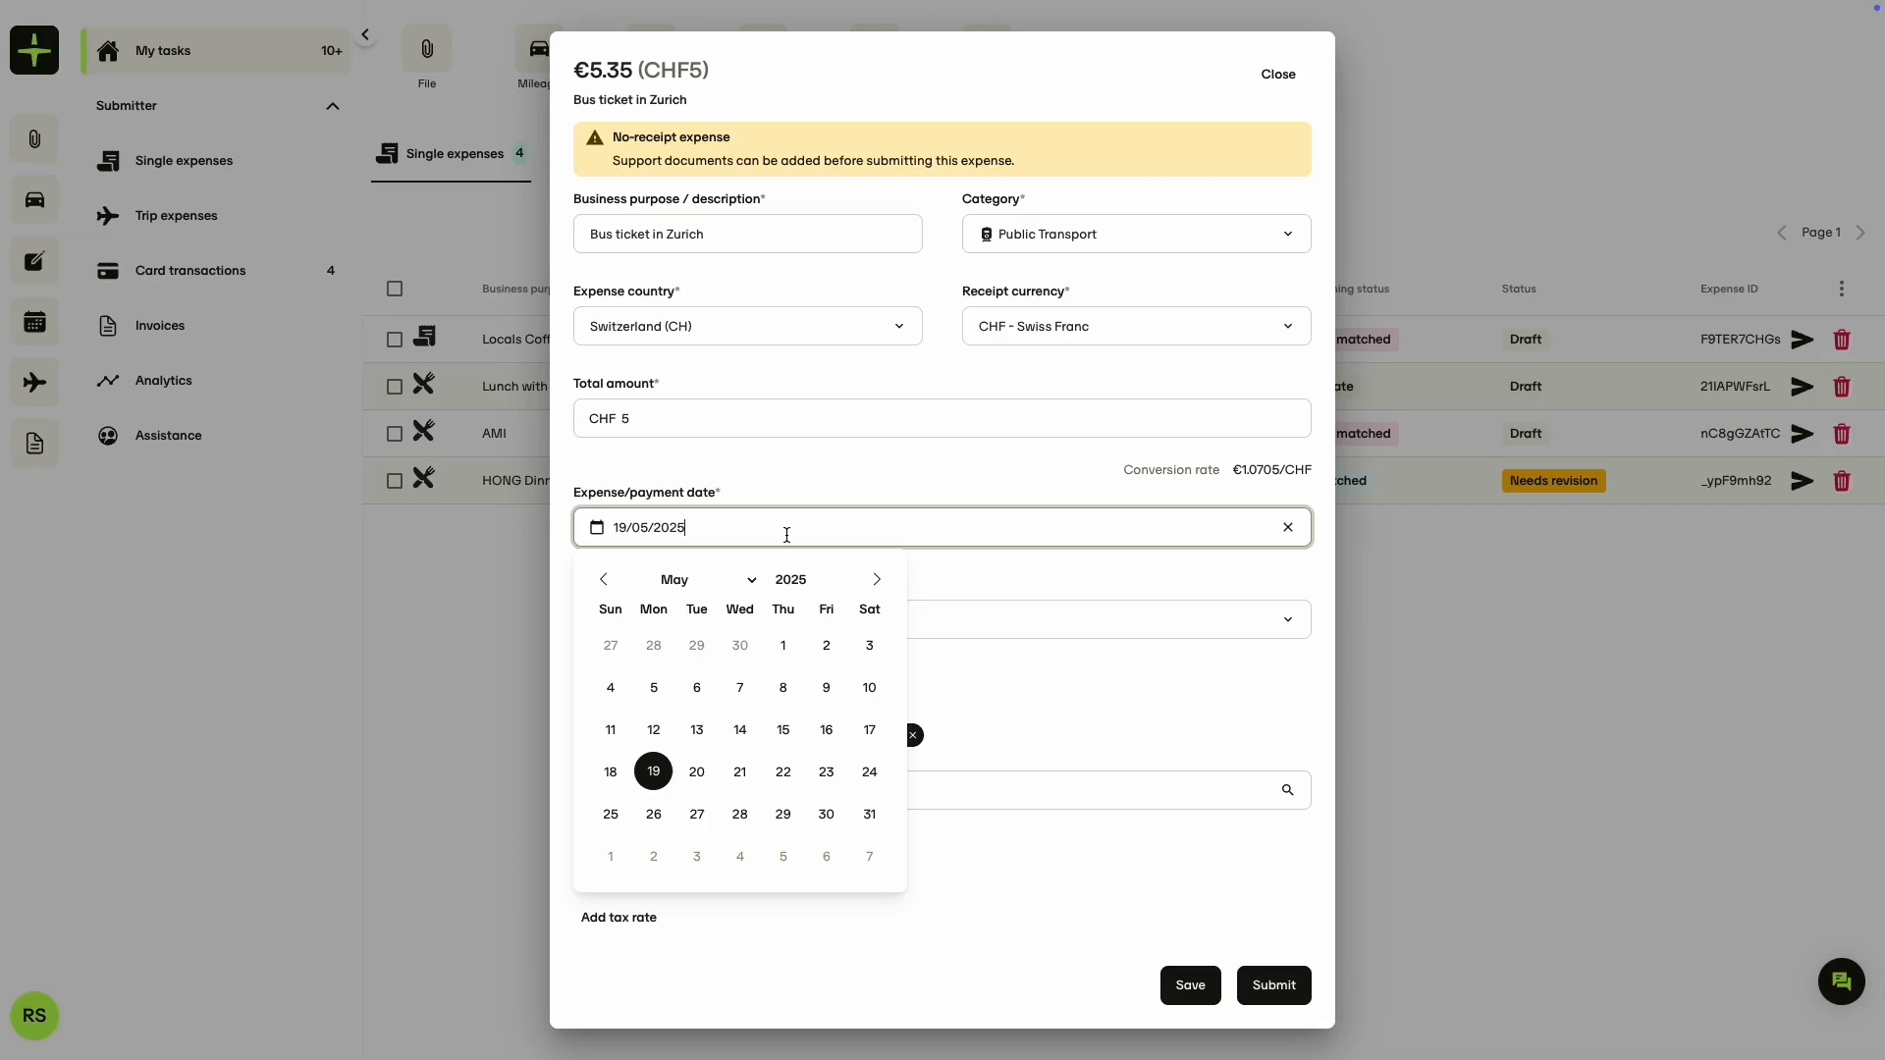
pyautogui.click(783, 732)
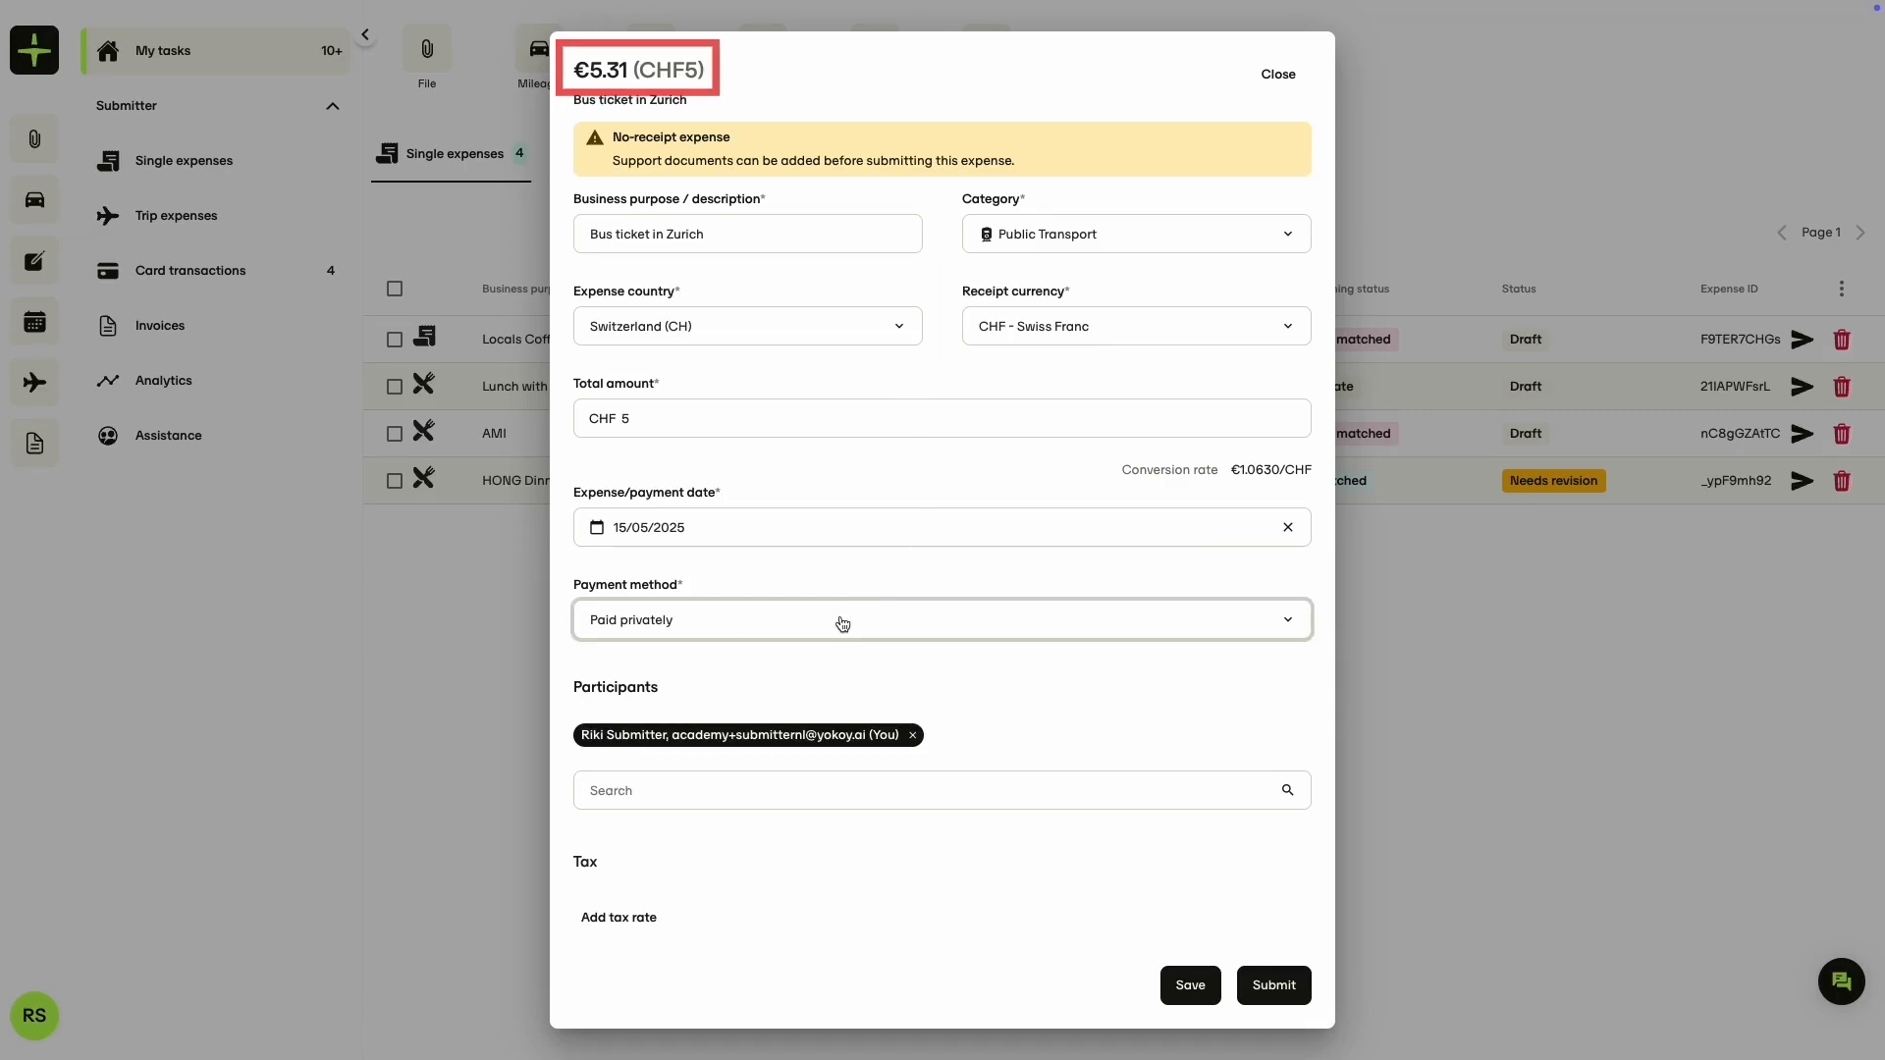
# Step: Set the payment method to Company card and choose the first active company card offered
pyautogui.click(727, 625)
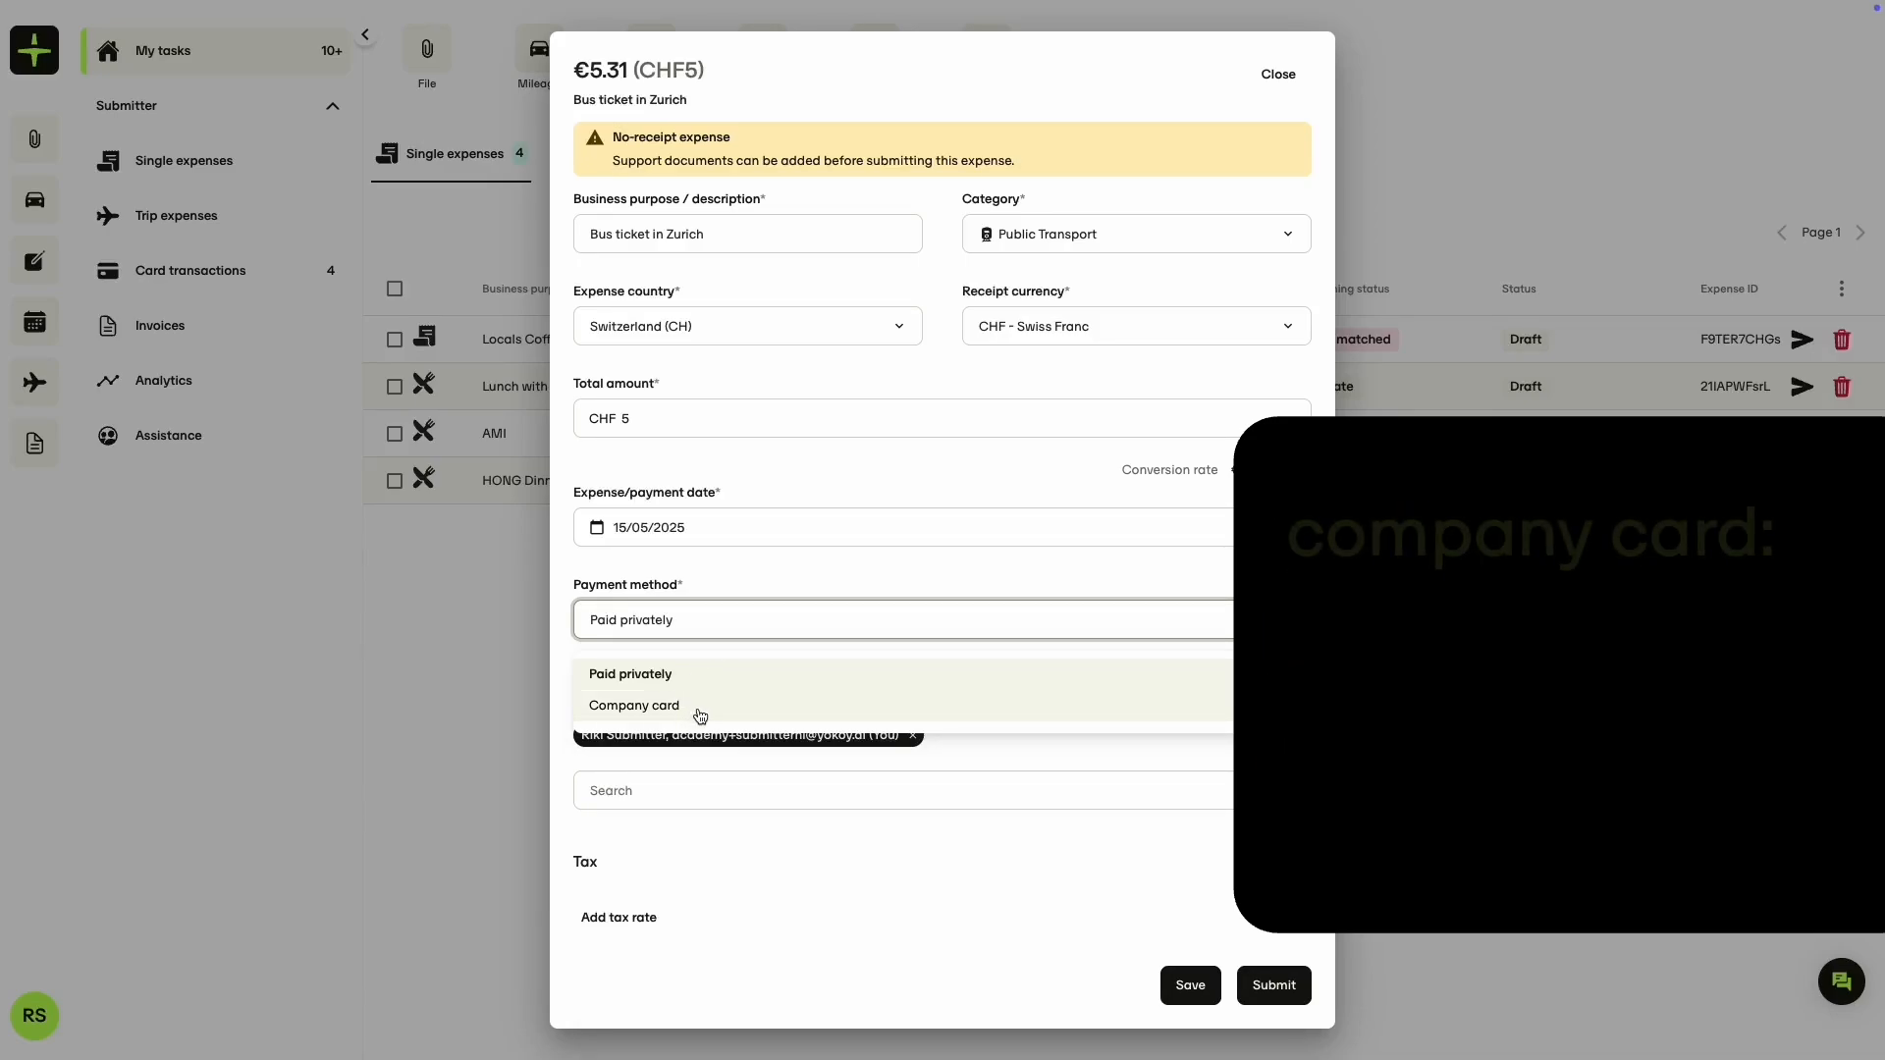
pyautogui.click(701, 707)
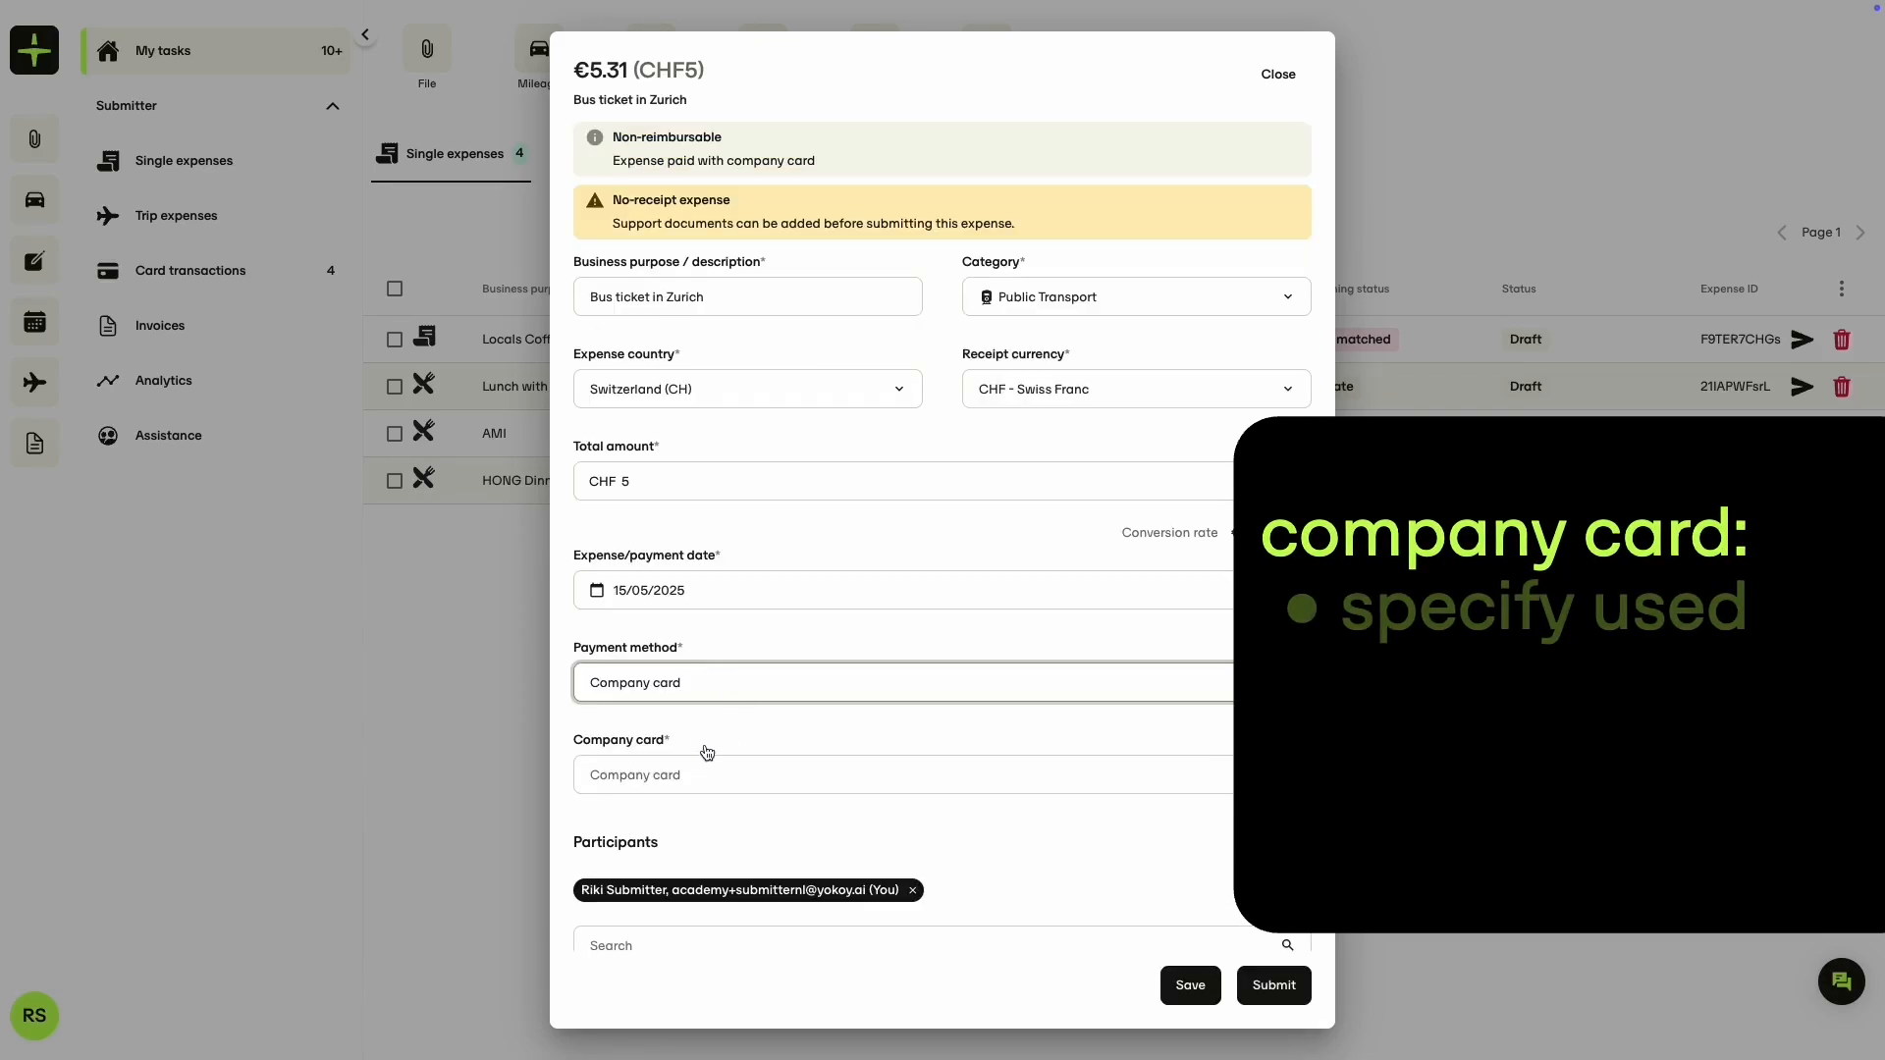
pyautogui.click(705, 776)
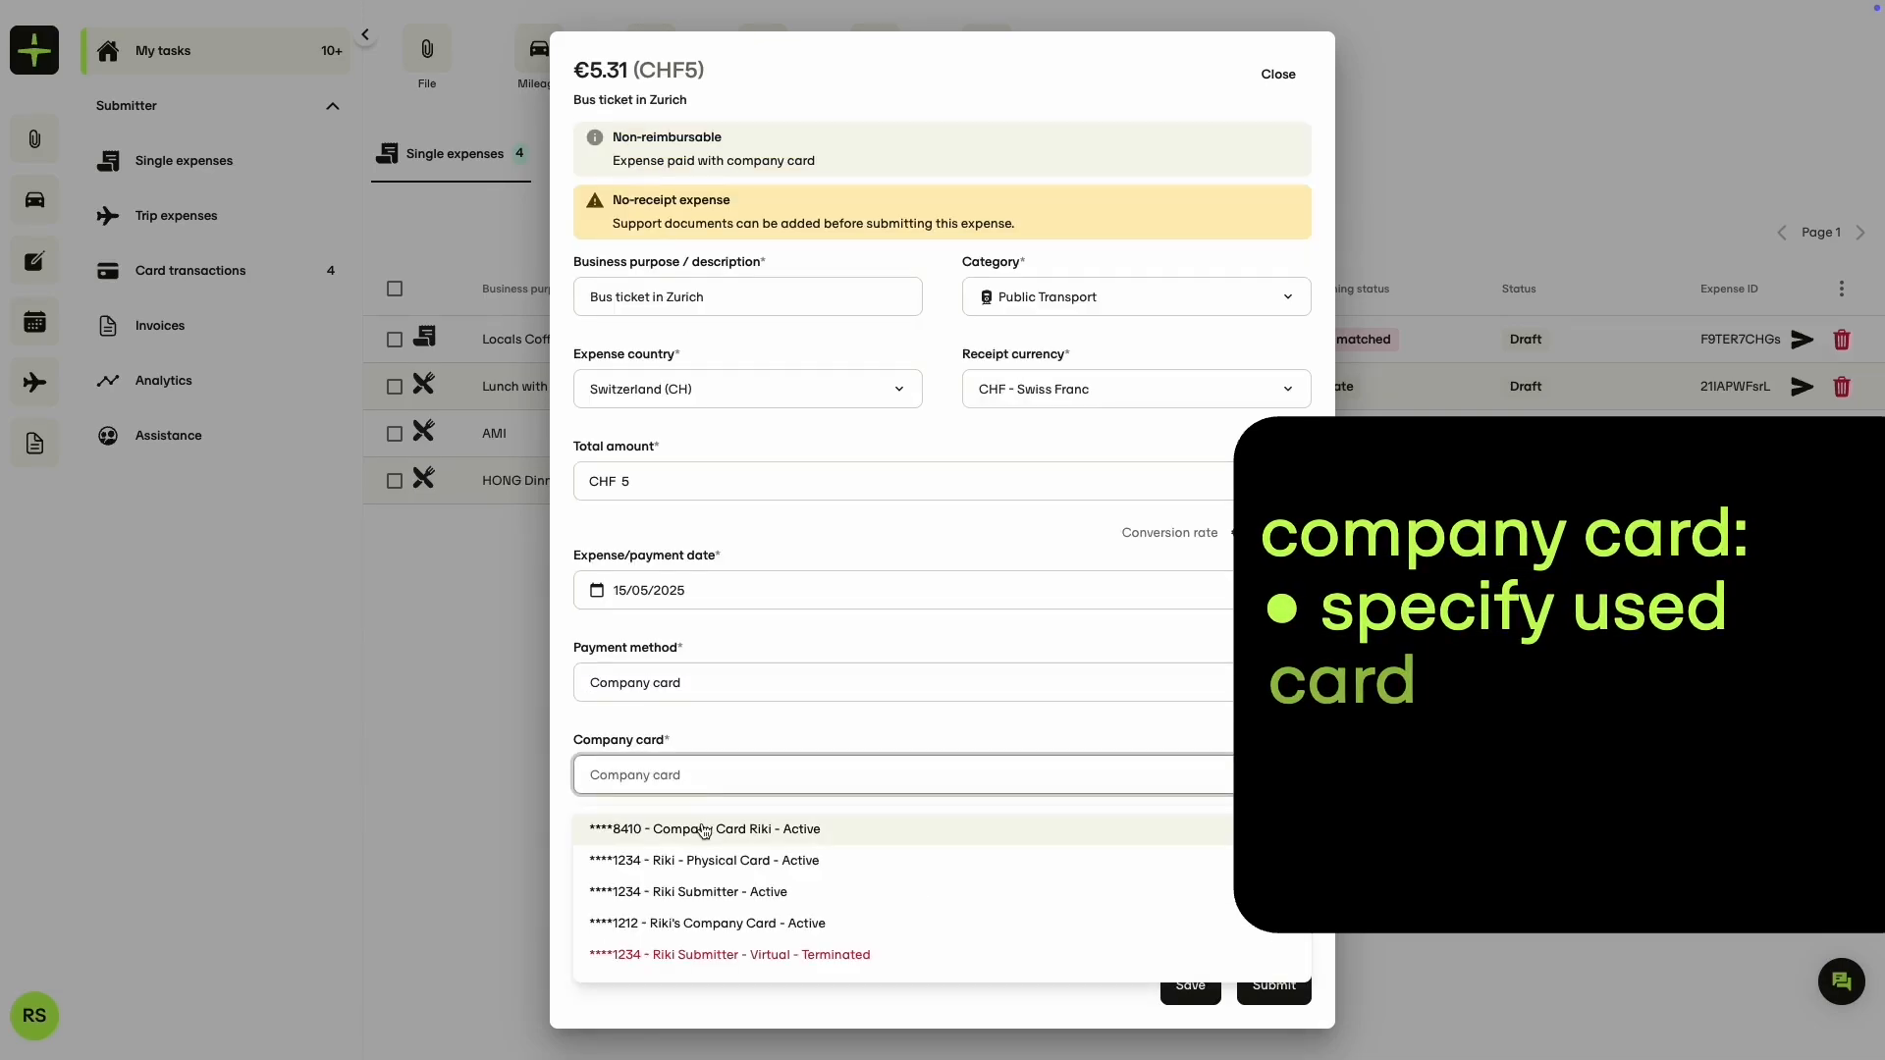
pyautogui.click(716, 829)
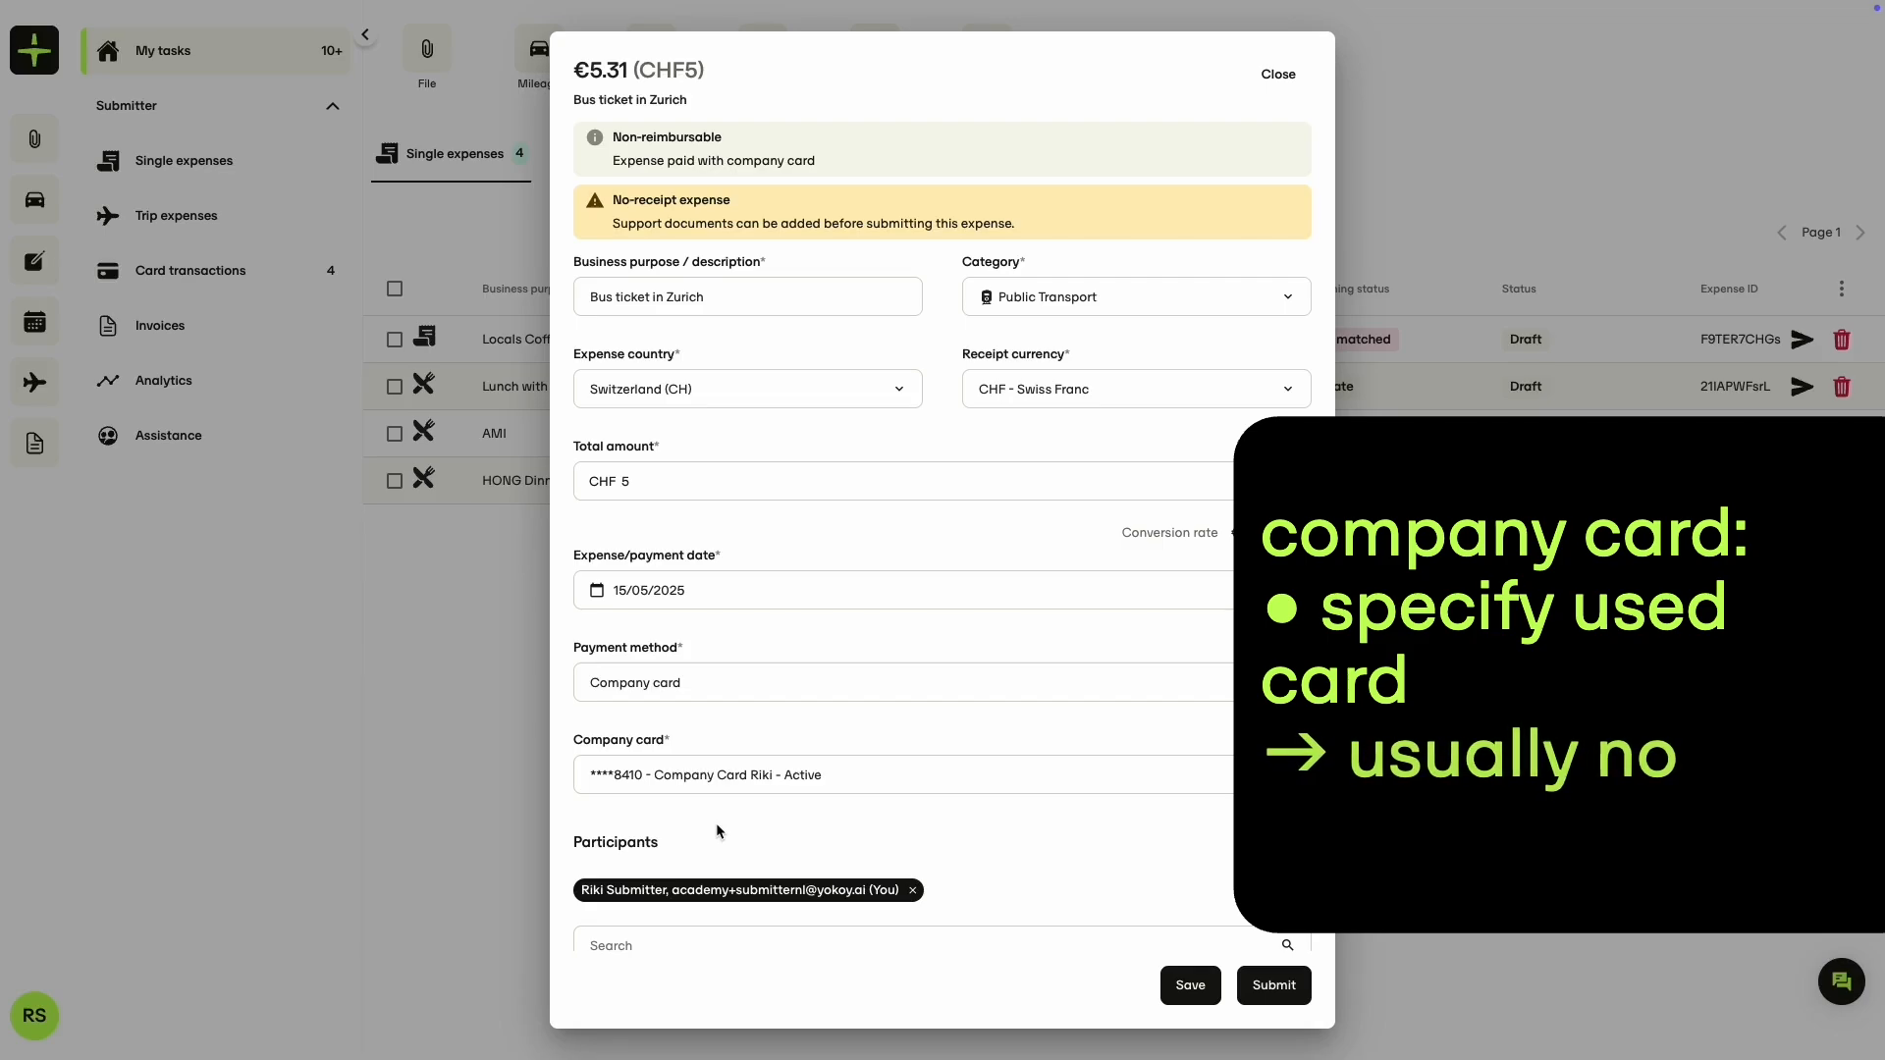
# Step: Look through the suggested participants and view the form for adding an external participant, without adding anyone
pyautogui.scroll(-2, 716, 829)
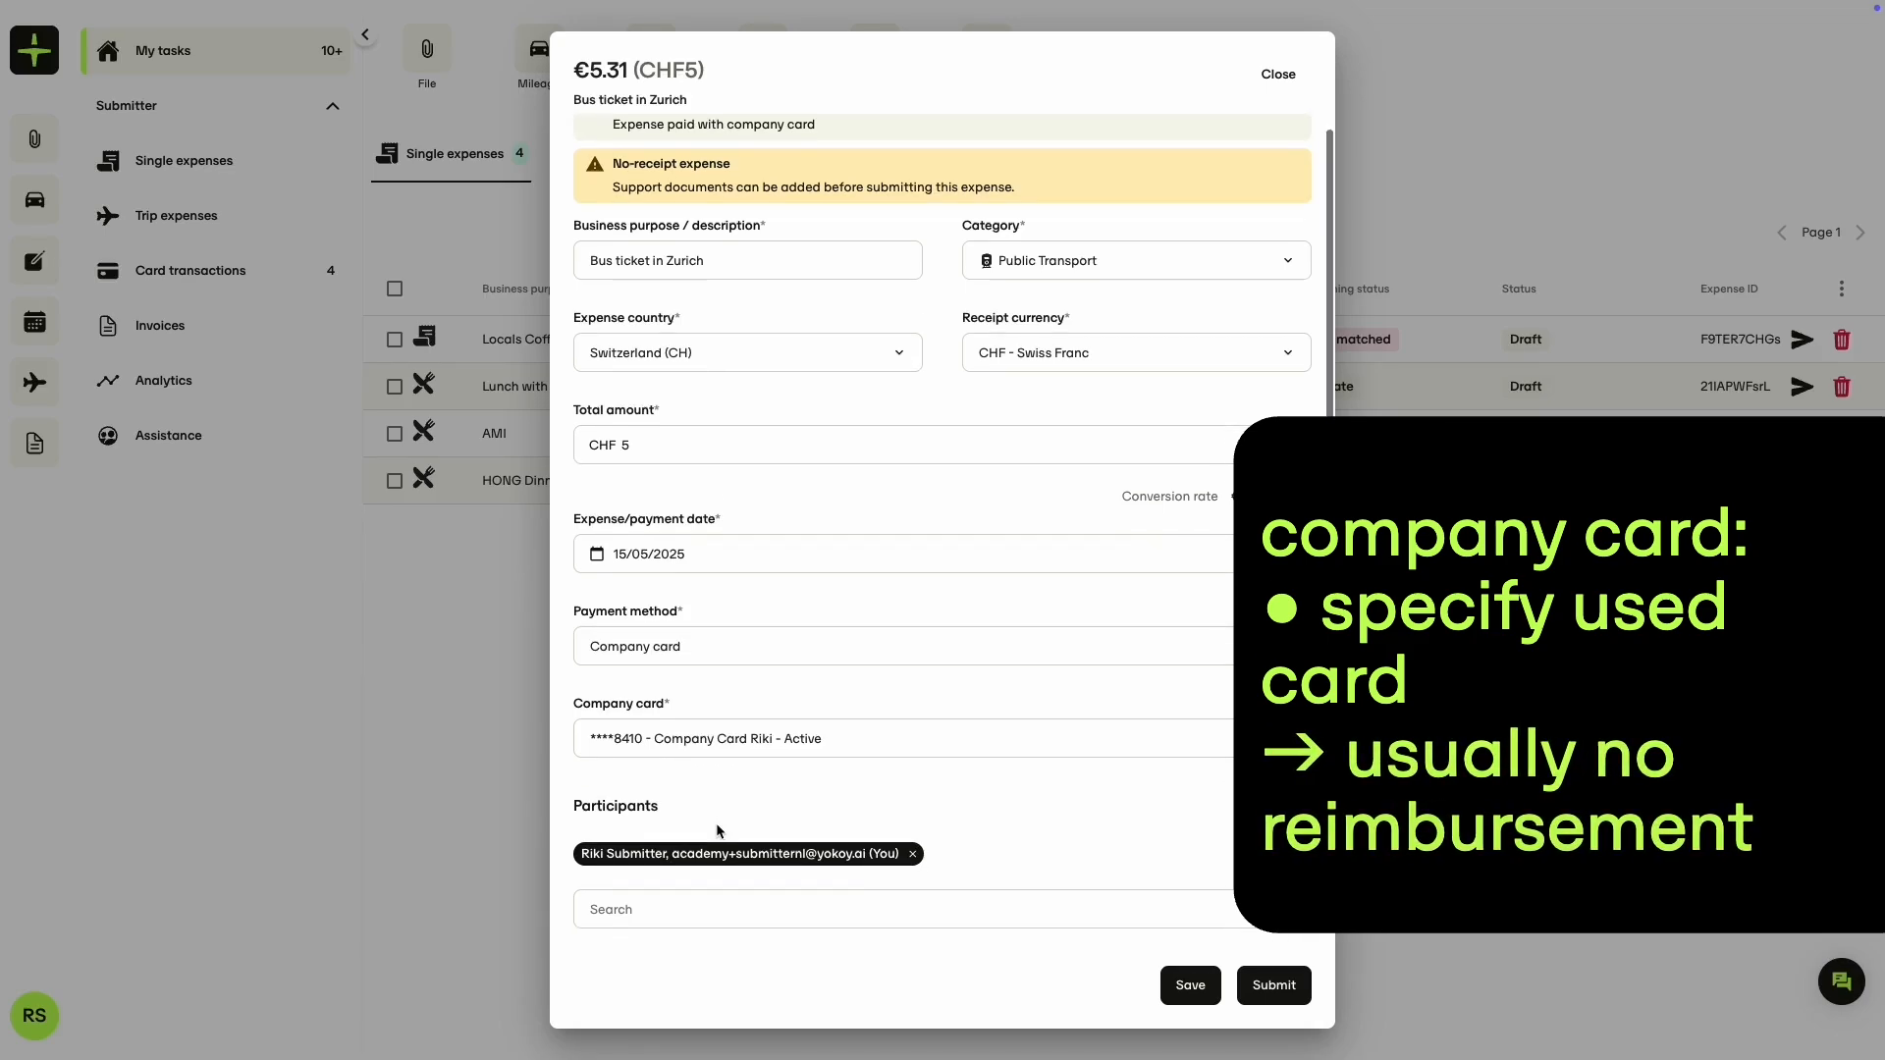
pyautogui.scroll(-1, 716, 830)
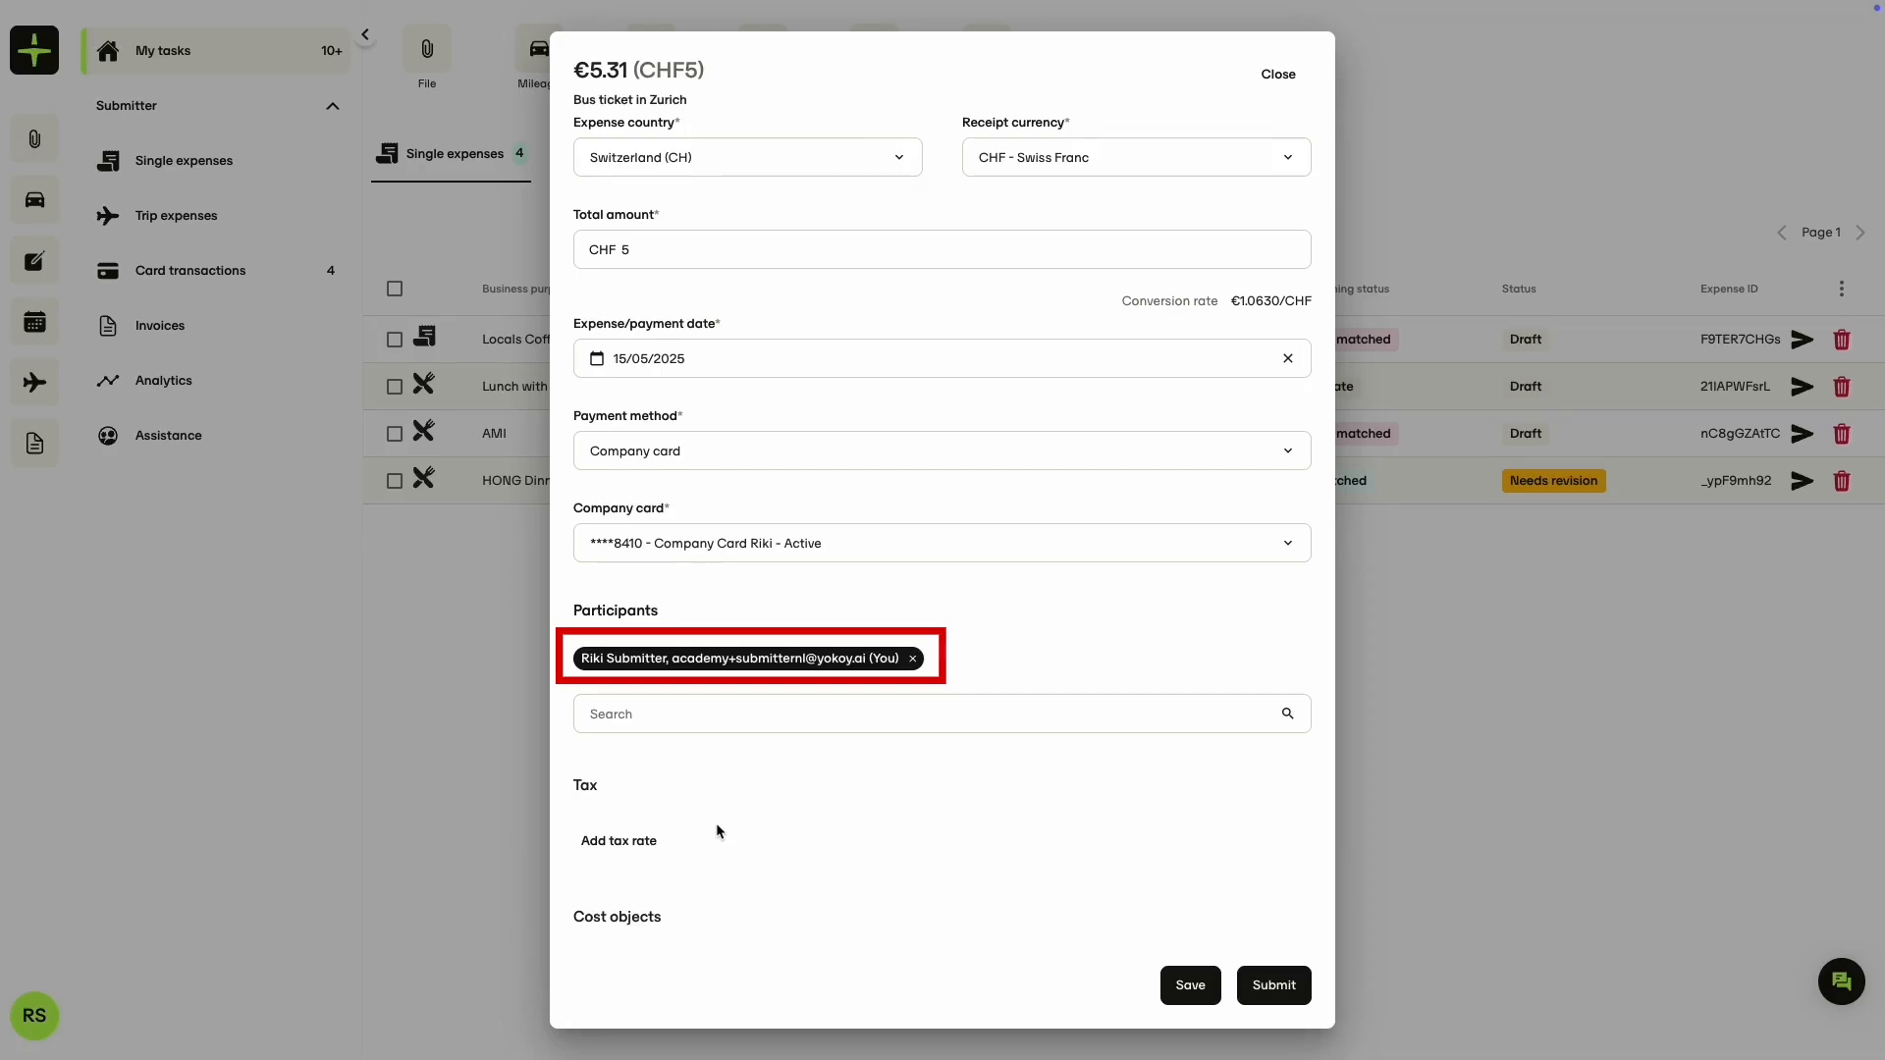
pyautogui.click(676, 722)
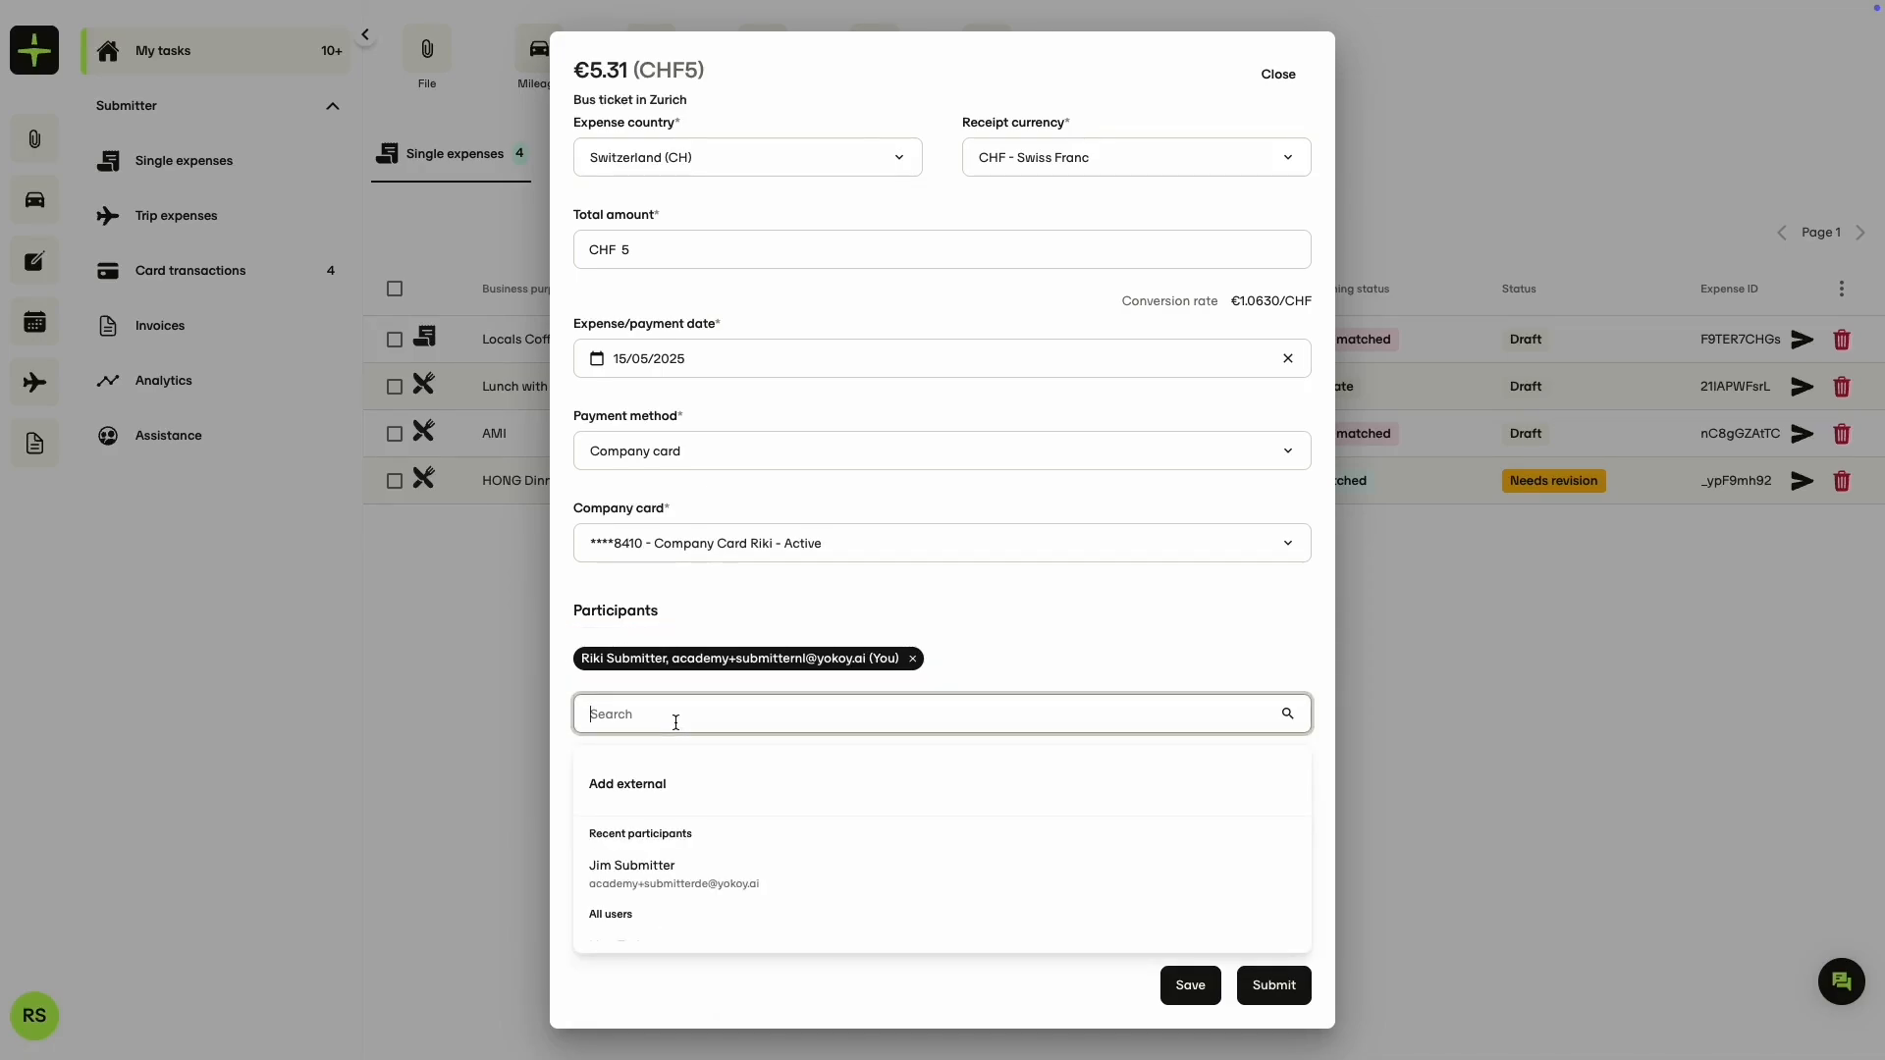
pyautogui.scroll(-3, 722, 826)
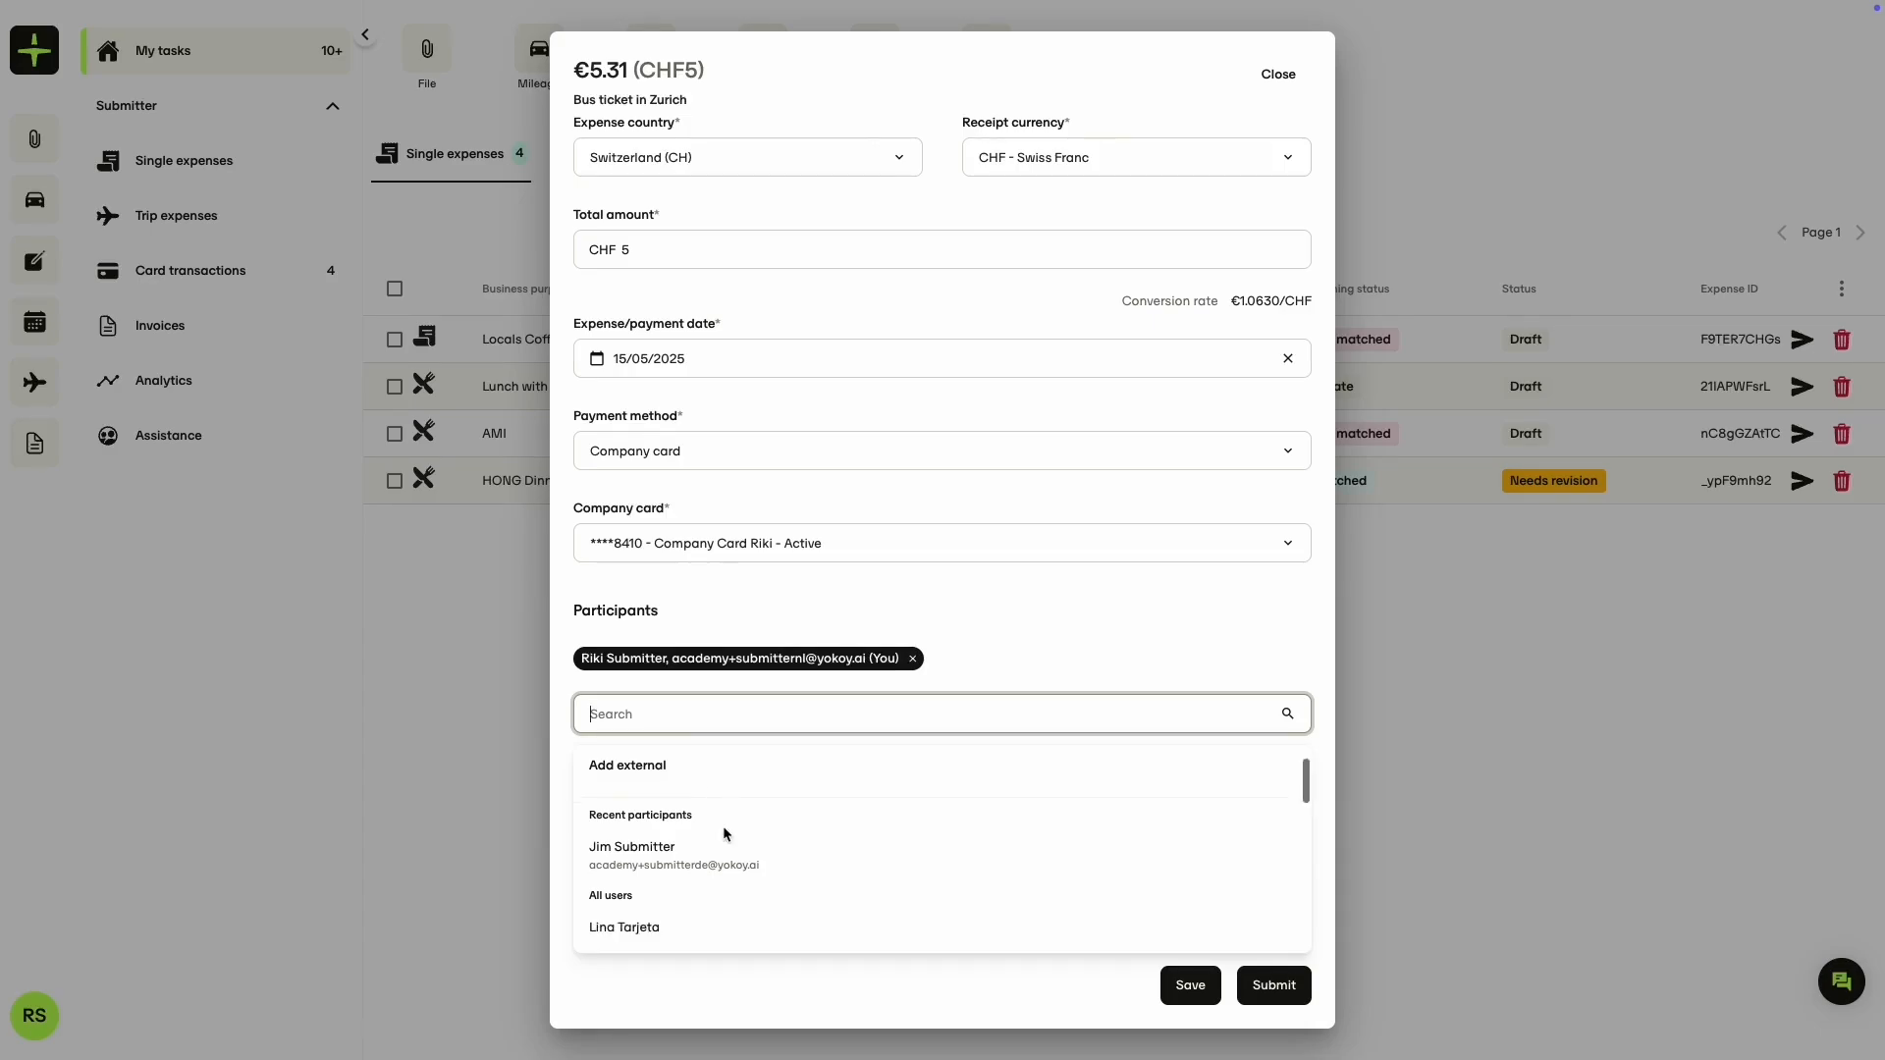
pyautogui.scroll(-2, 723, 836)
pyautogui.scroll(5, 721, 837)
pyautogui.click(631, 784)
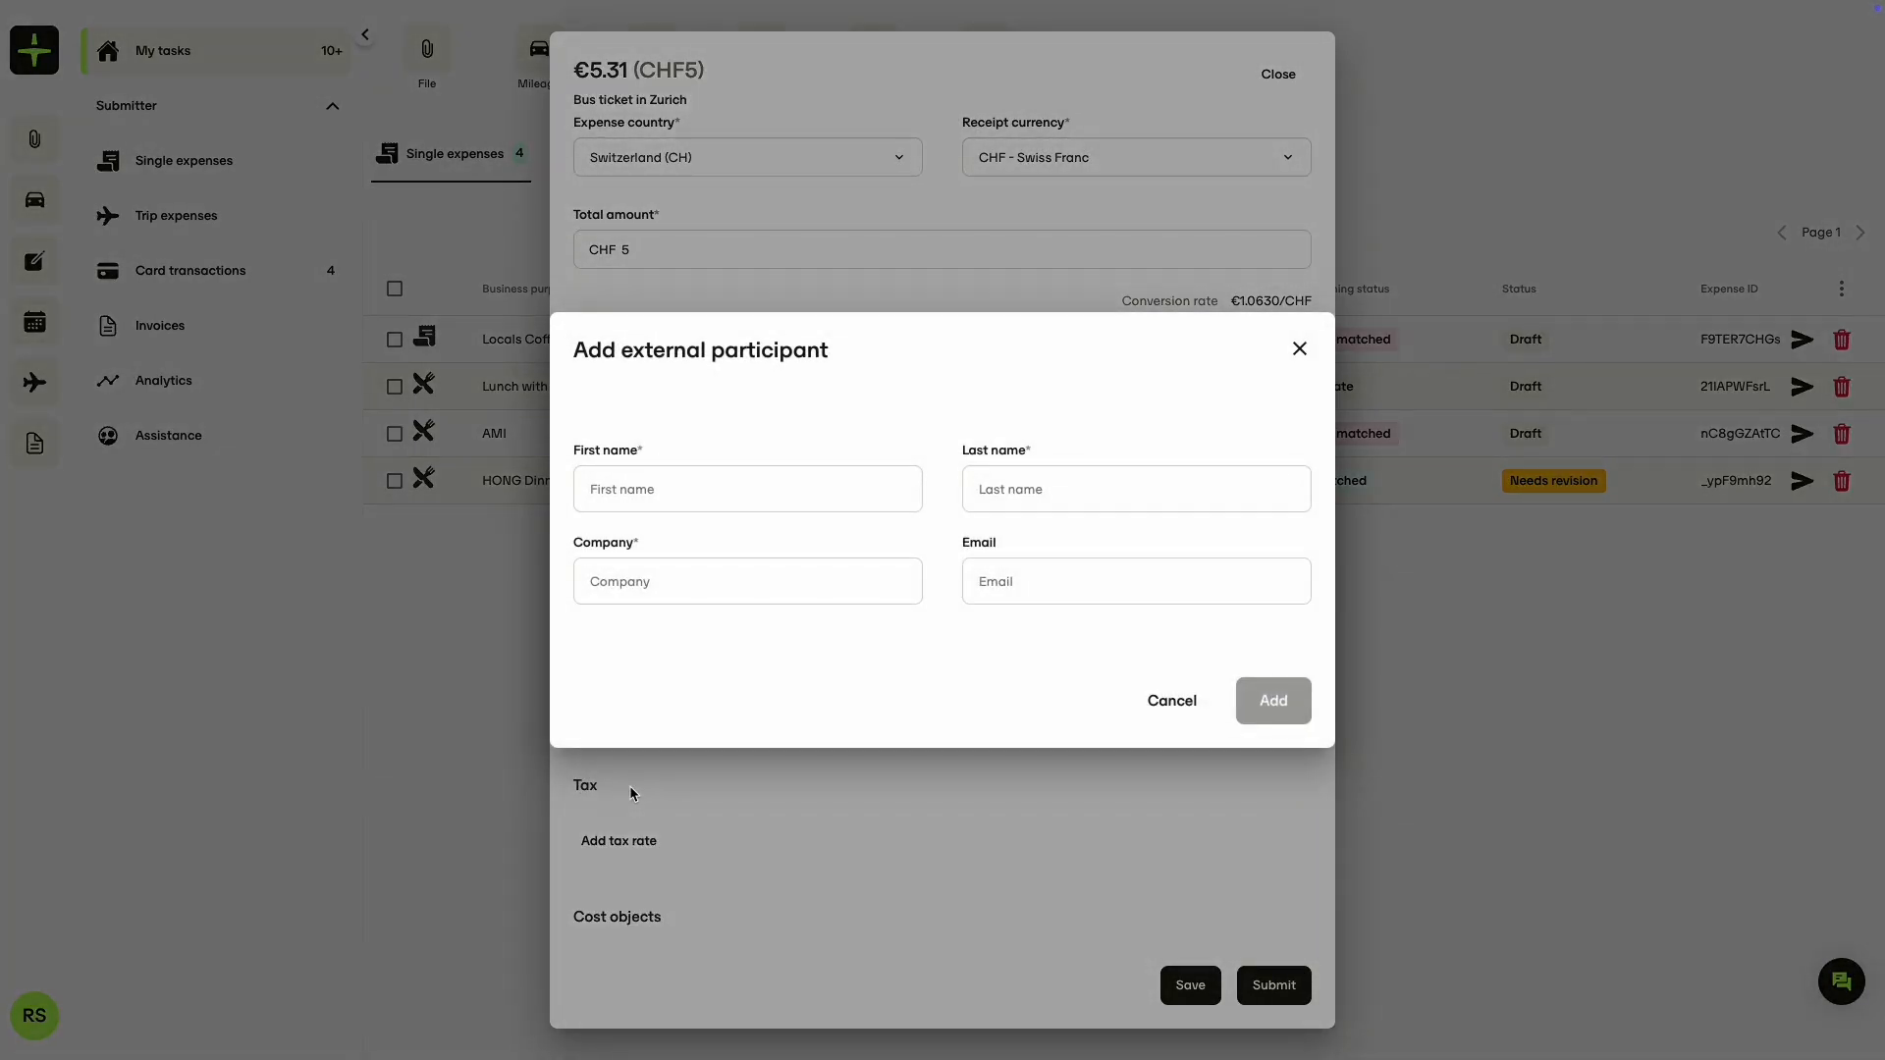
pyautogui.click(1161, 708)
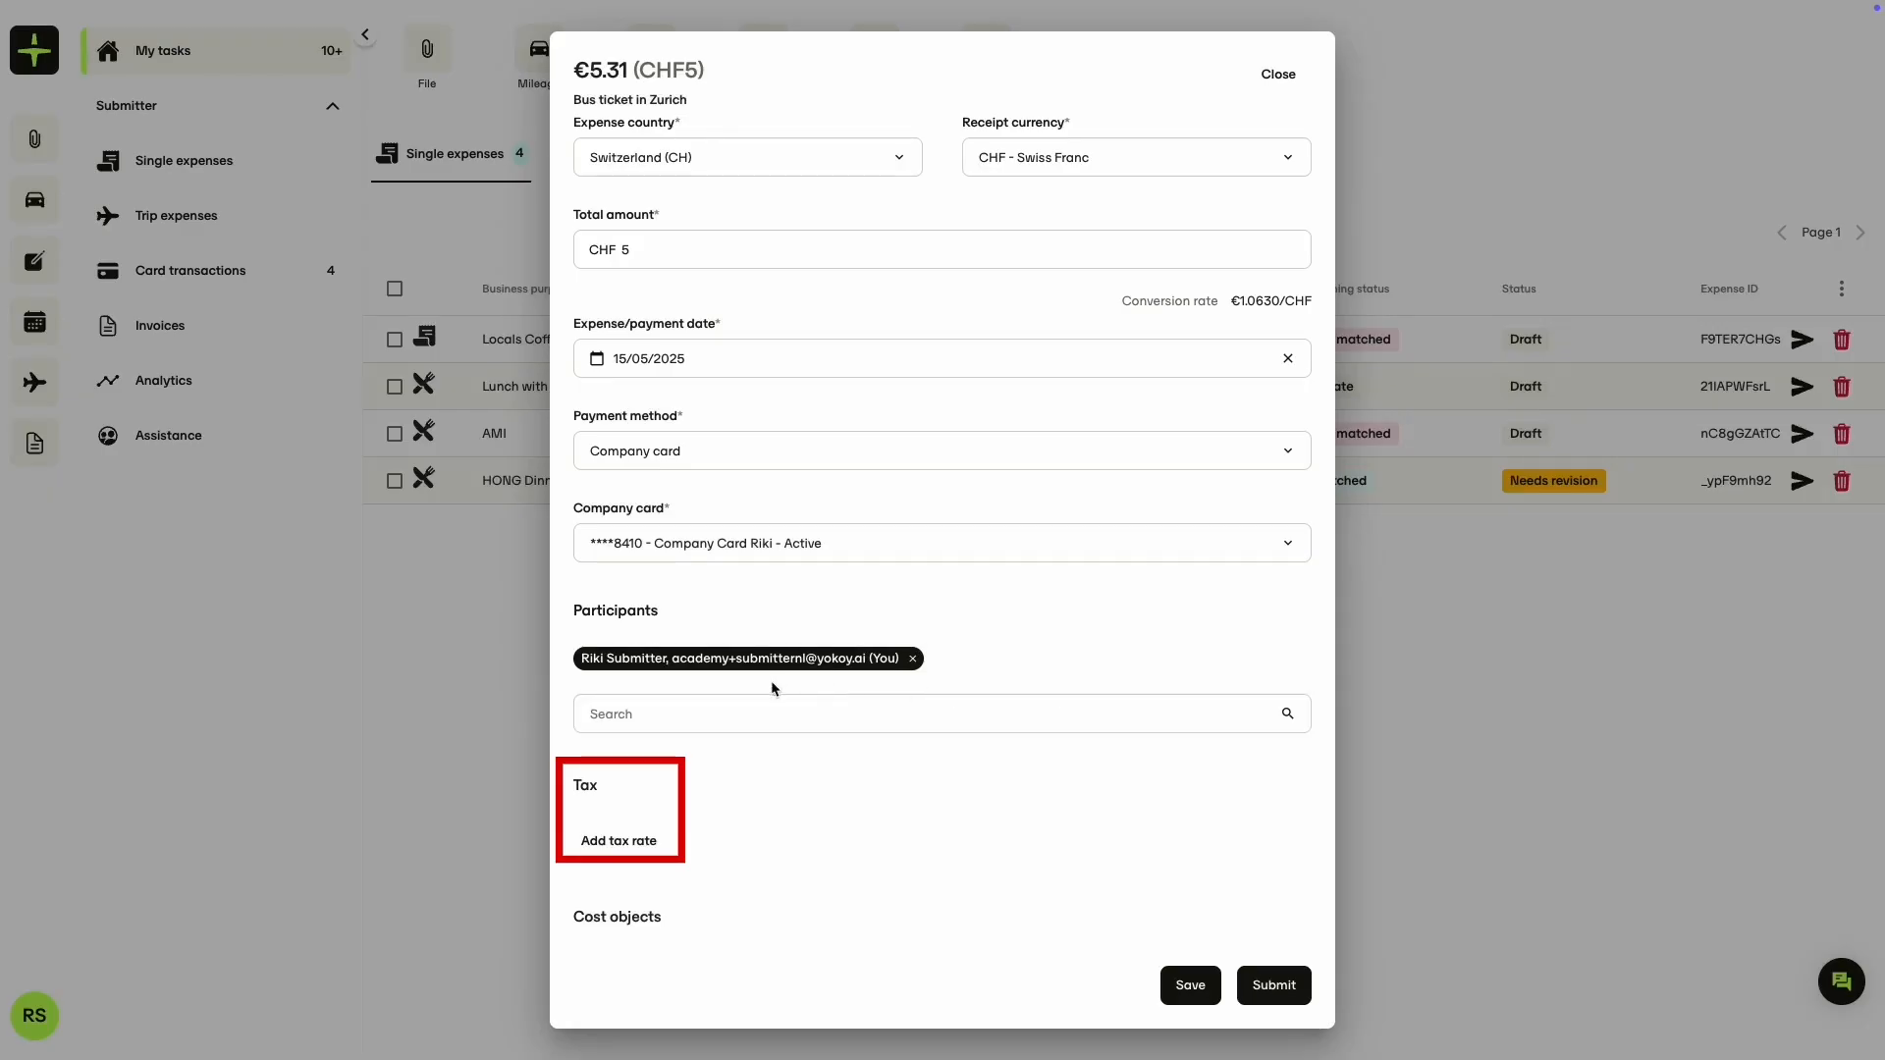
# Step: Add an empty tax rate entry to the expense and remove it again
pyautogui.scroll(-1, 762, 787)
pyautogui.click(610, 766)
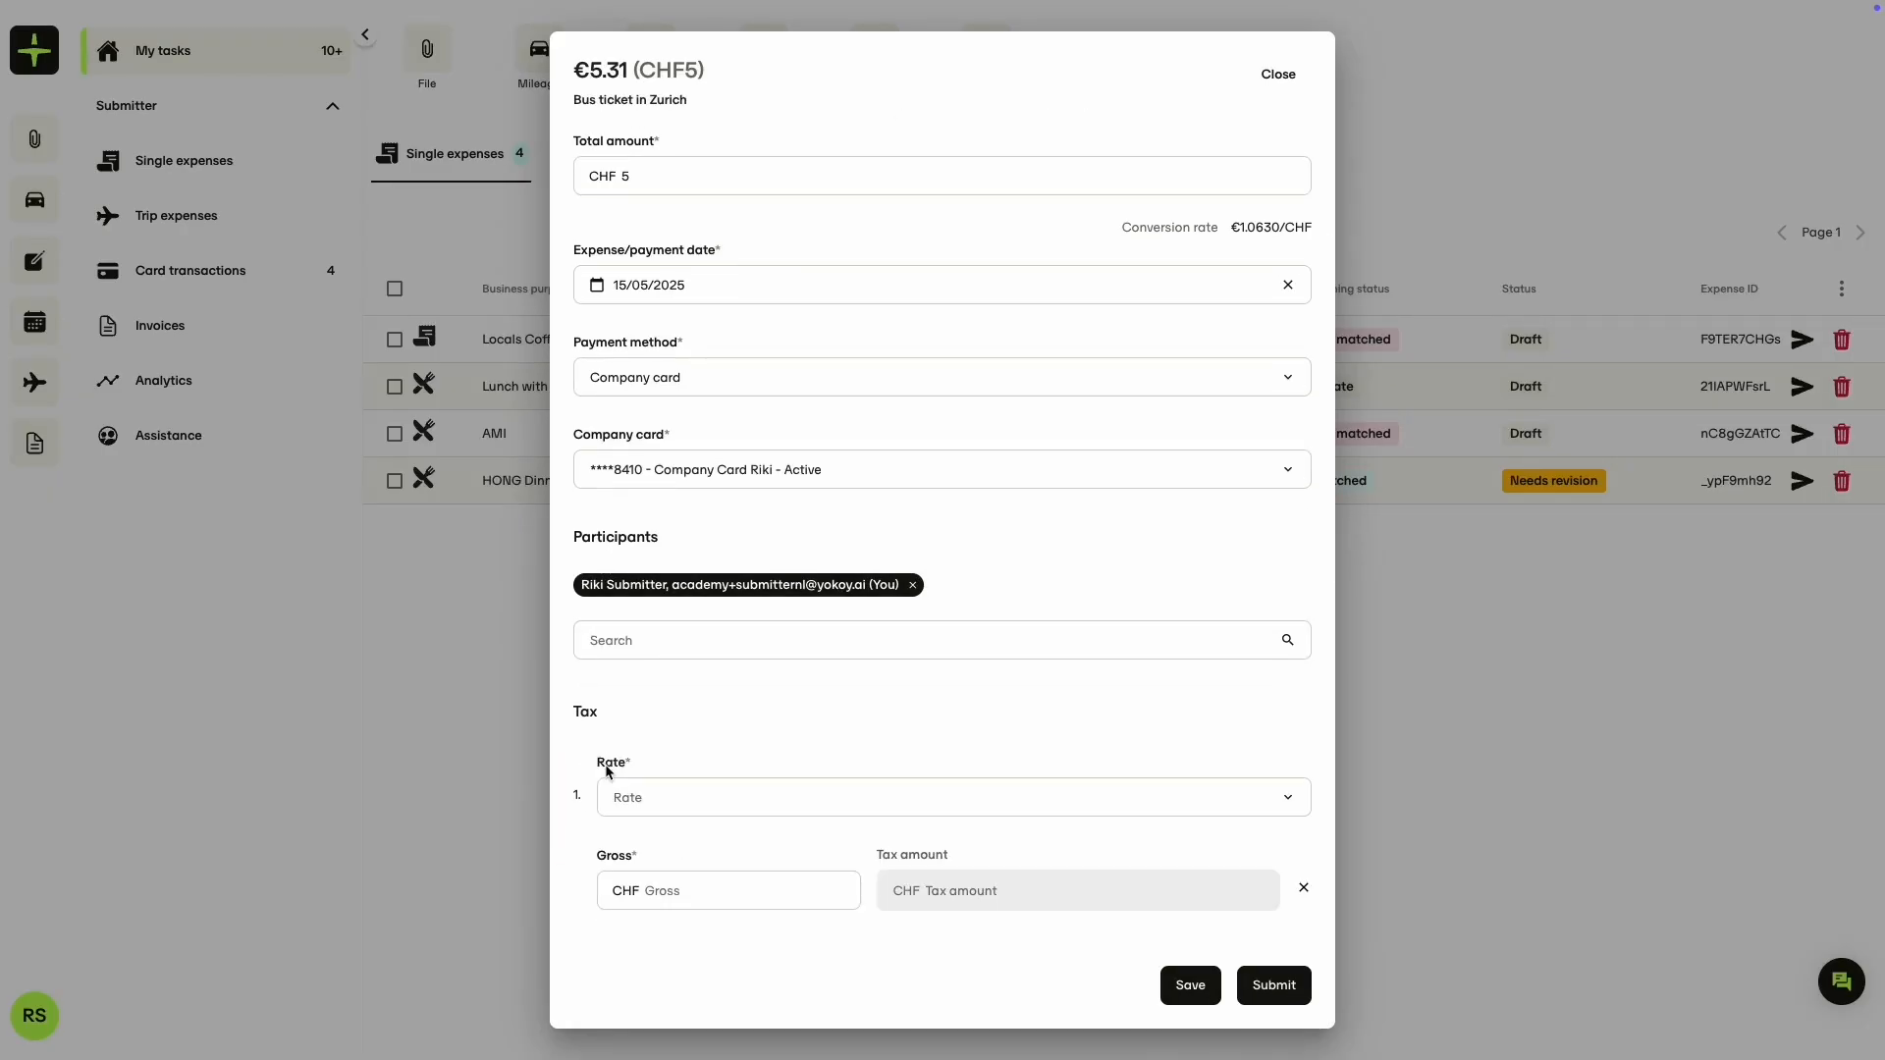
pyautogui.scroll(-2, 1304, 731)
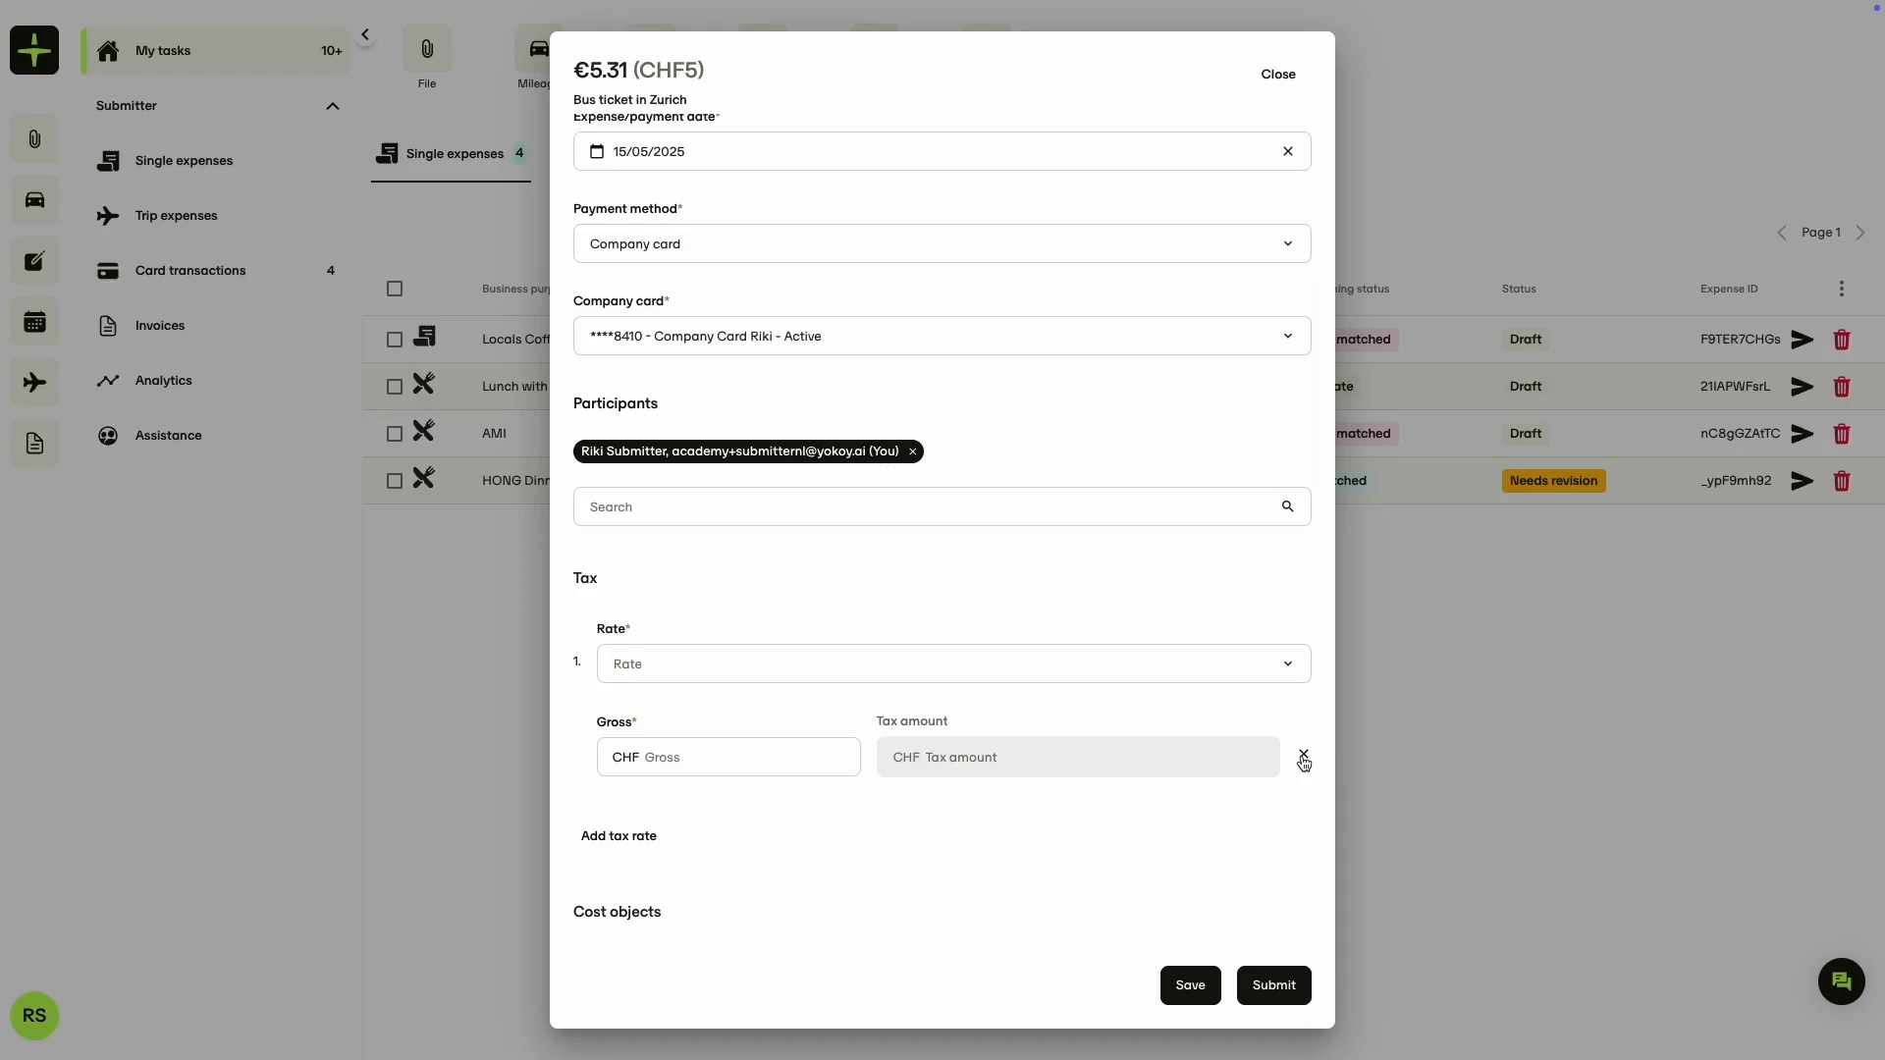
pyautogui.click(1304, 762)
# Step: View the cost objects available for the expense without changing the assigned one
pyautogui.scroll(-5, 1028, 678)
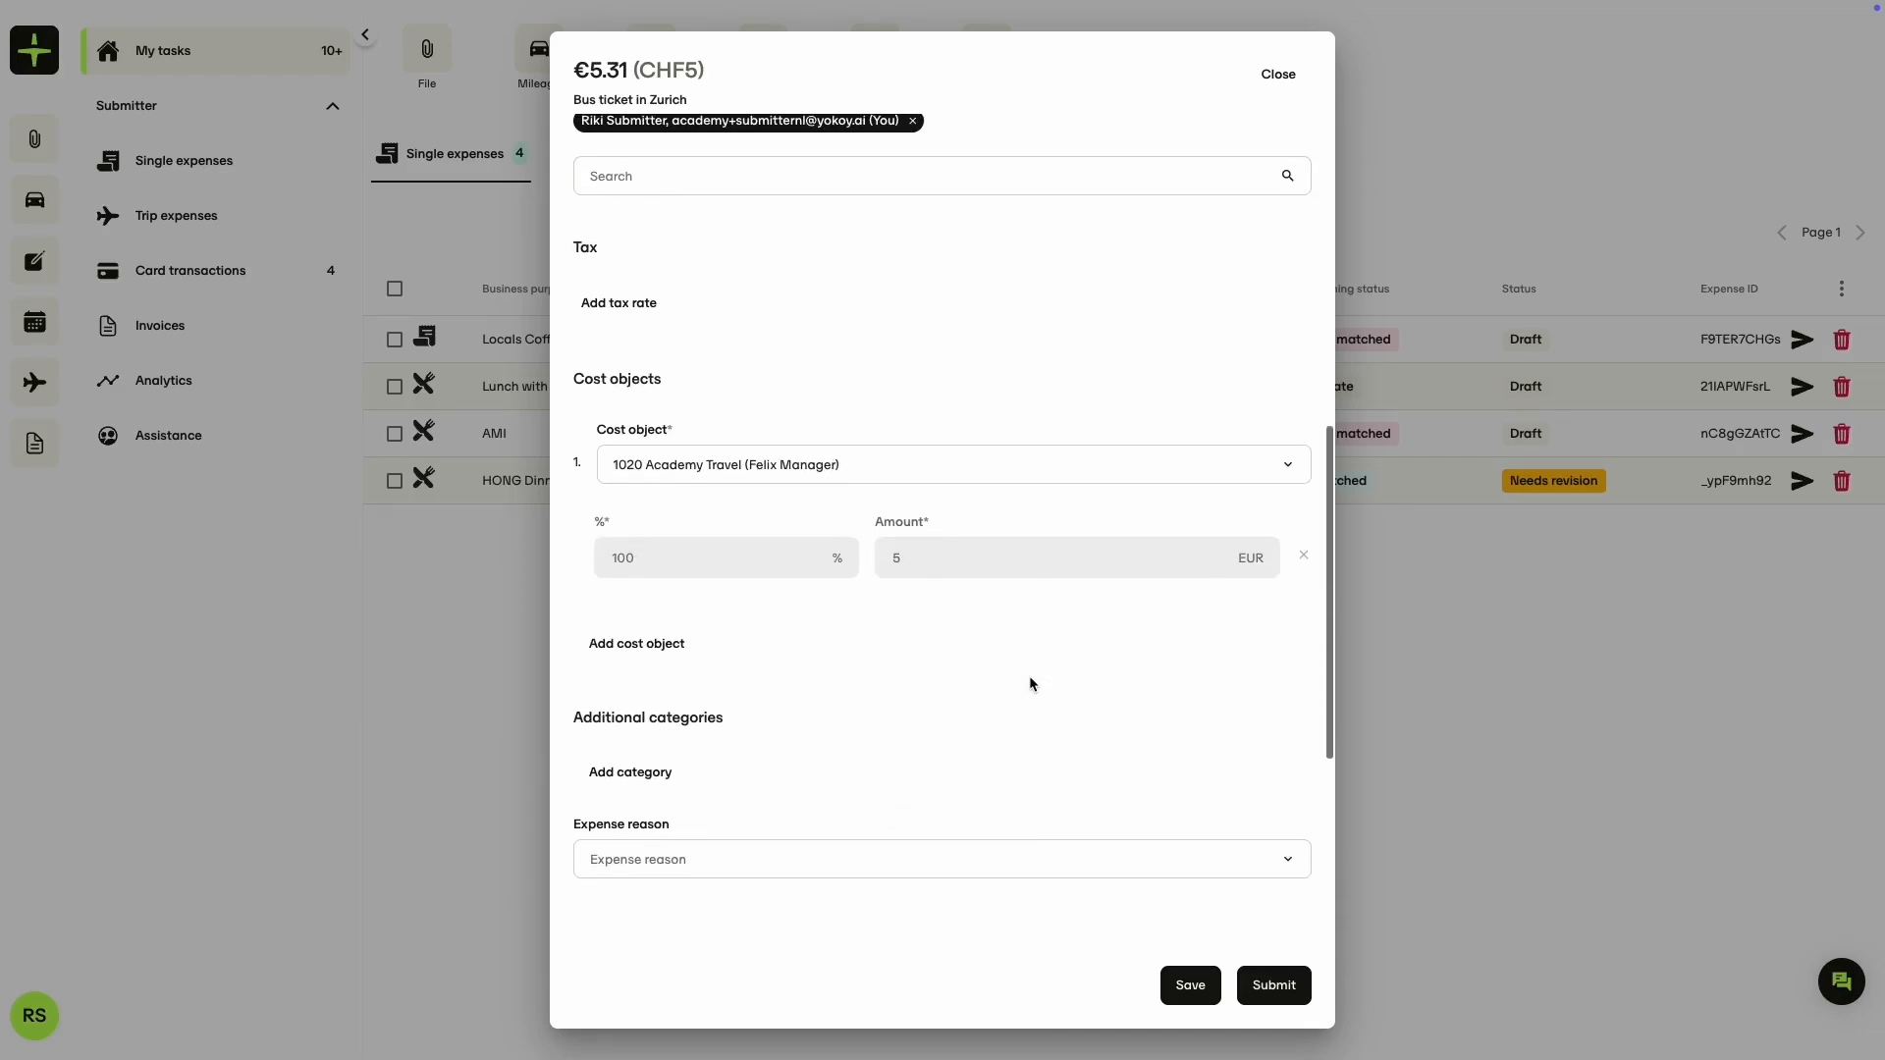
pyautogui.scroll(-2, 1029, 677)
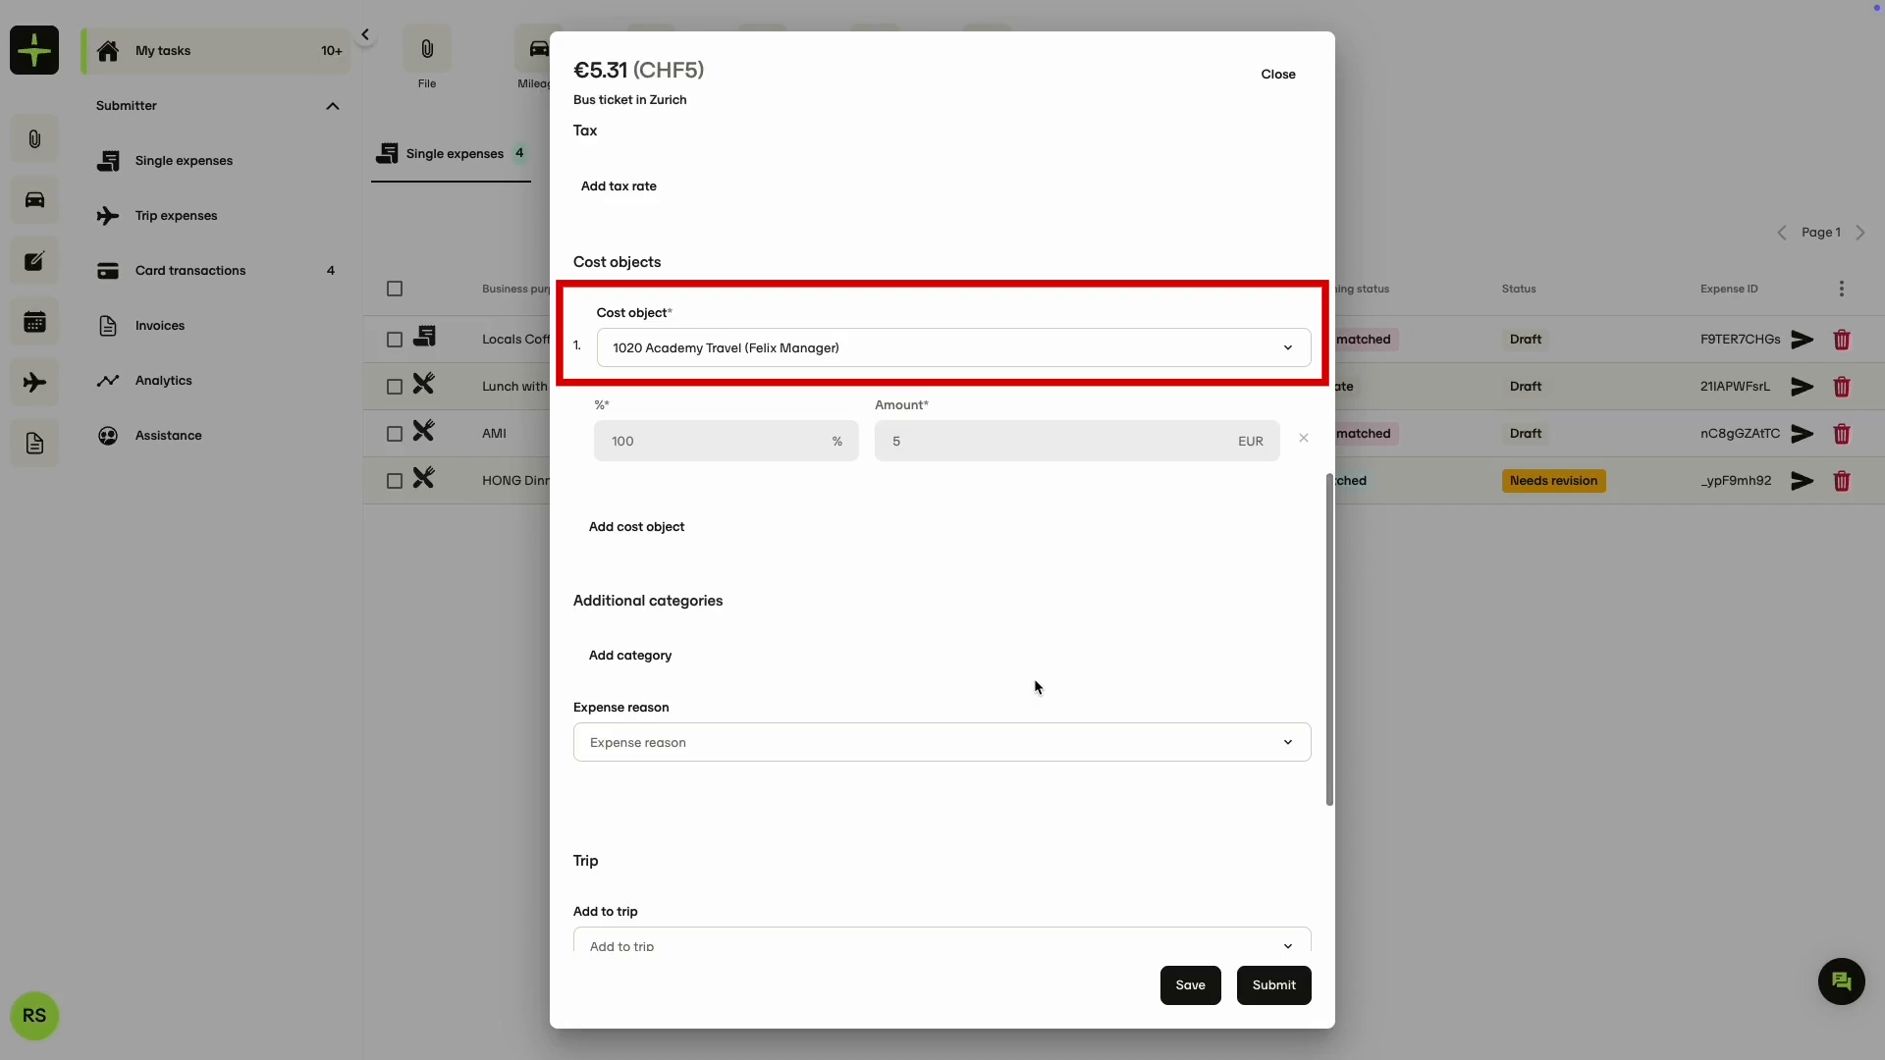
pyautogui.click(903, 351)
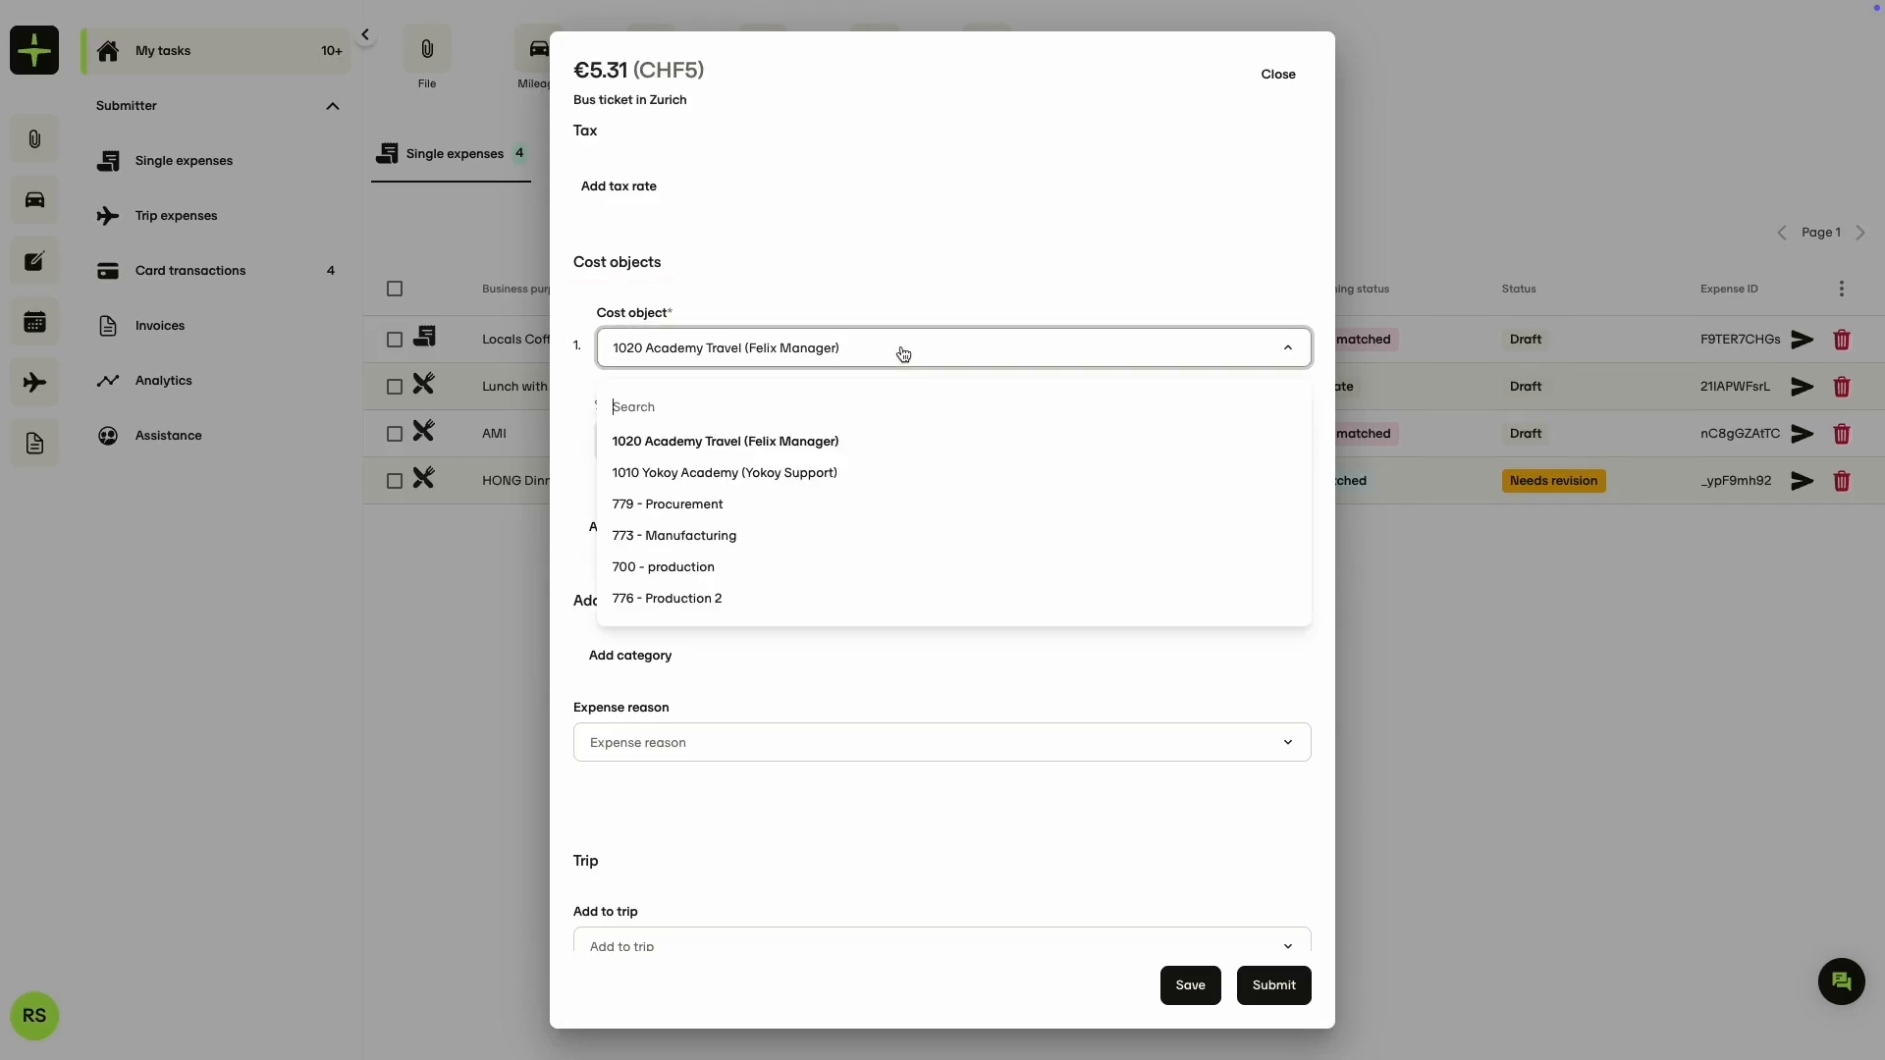
pyautogui.click(903, 351)
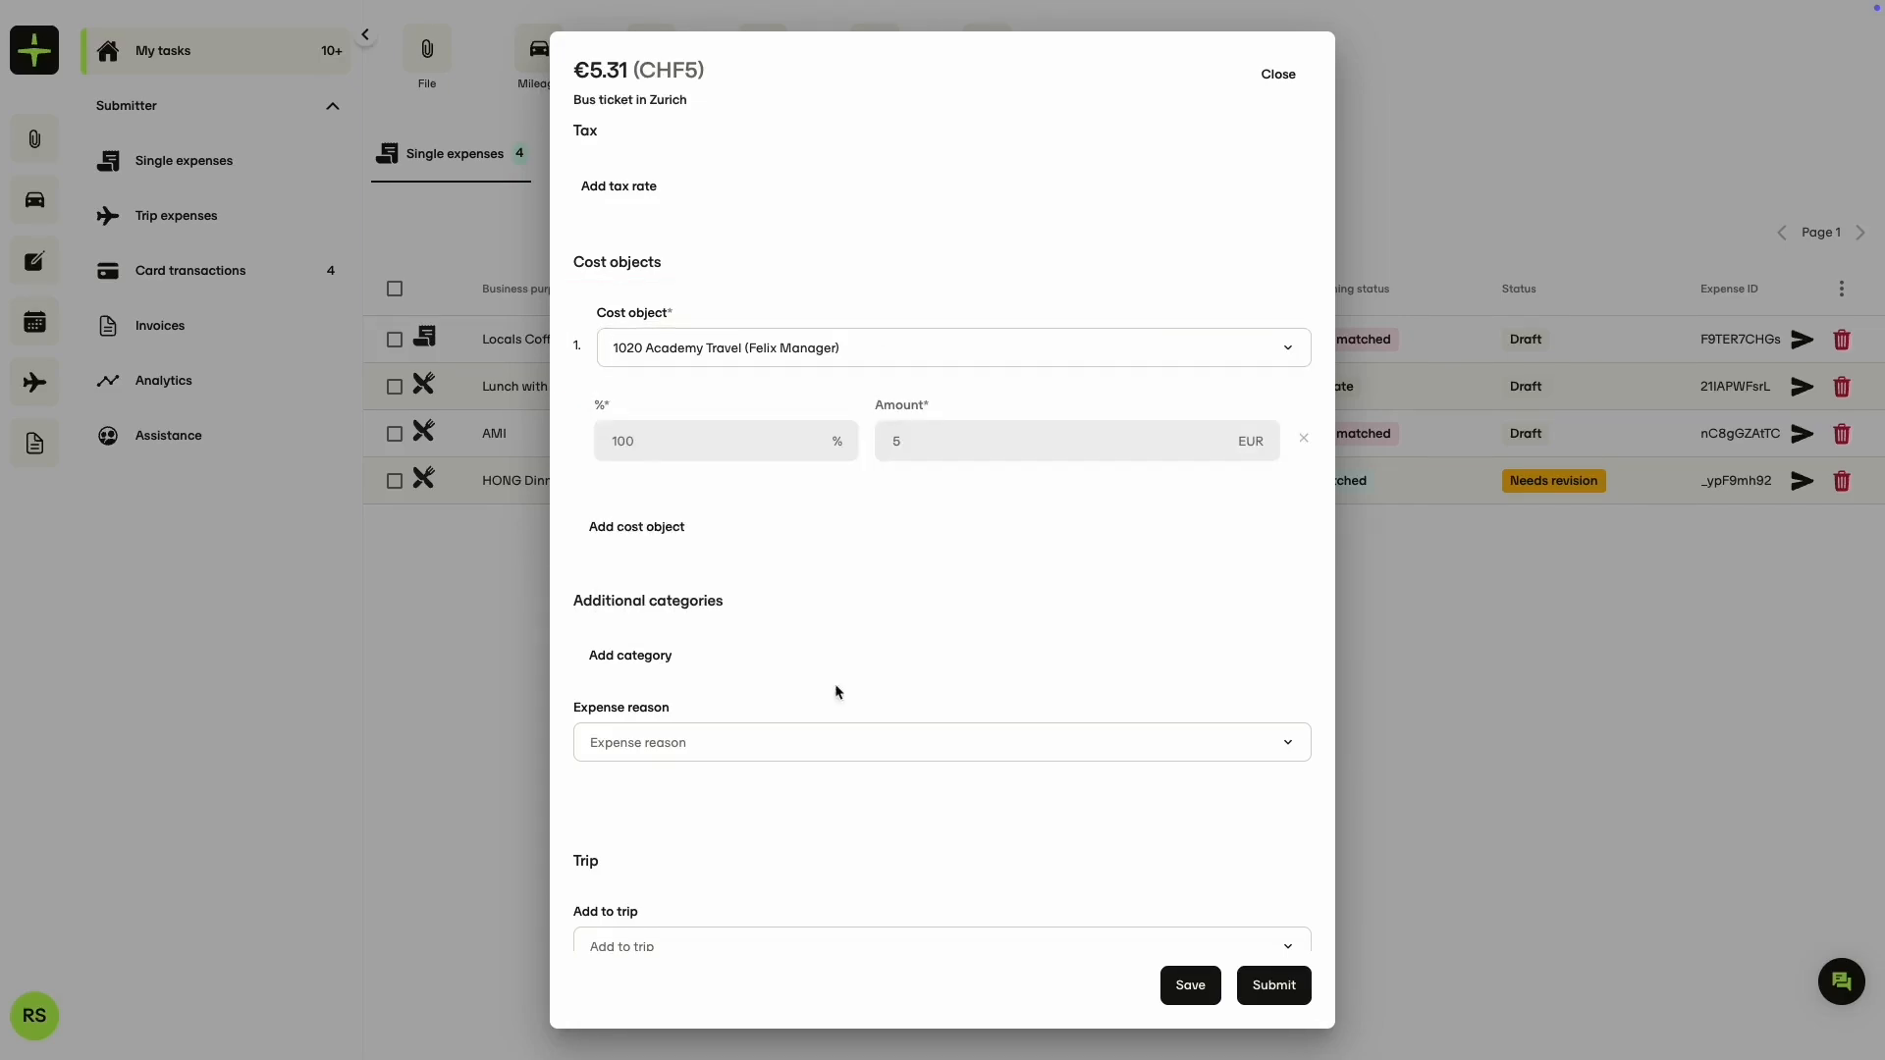
# Step: Try out a second cost object at 50% and an empty additional category, removing each one again
pyautogui.click(652, 535)
pyautogui.click(735, 643)
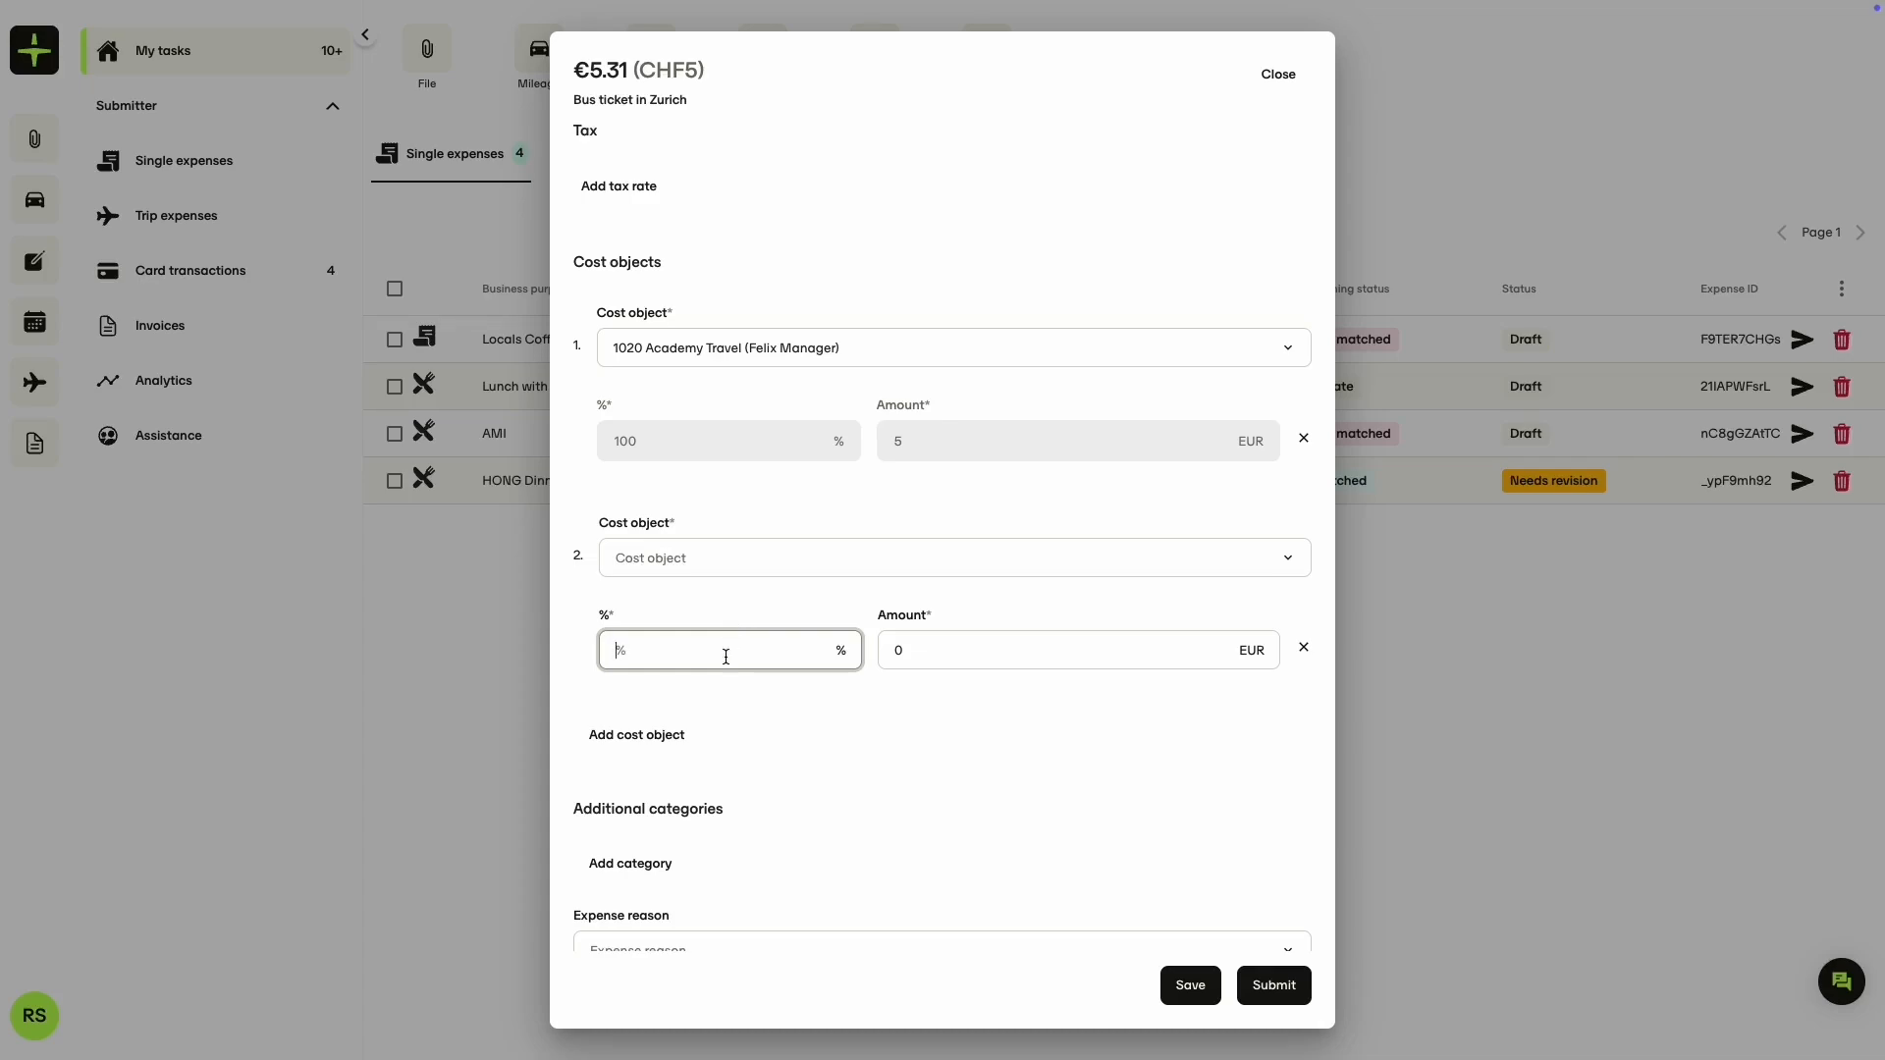
pyautogui.write('50')
pyautogui.click(829, 719)
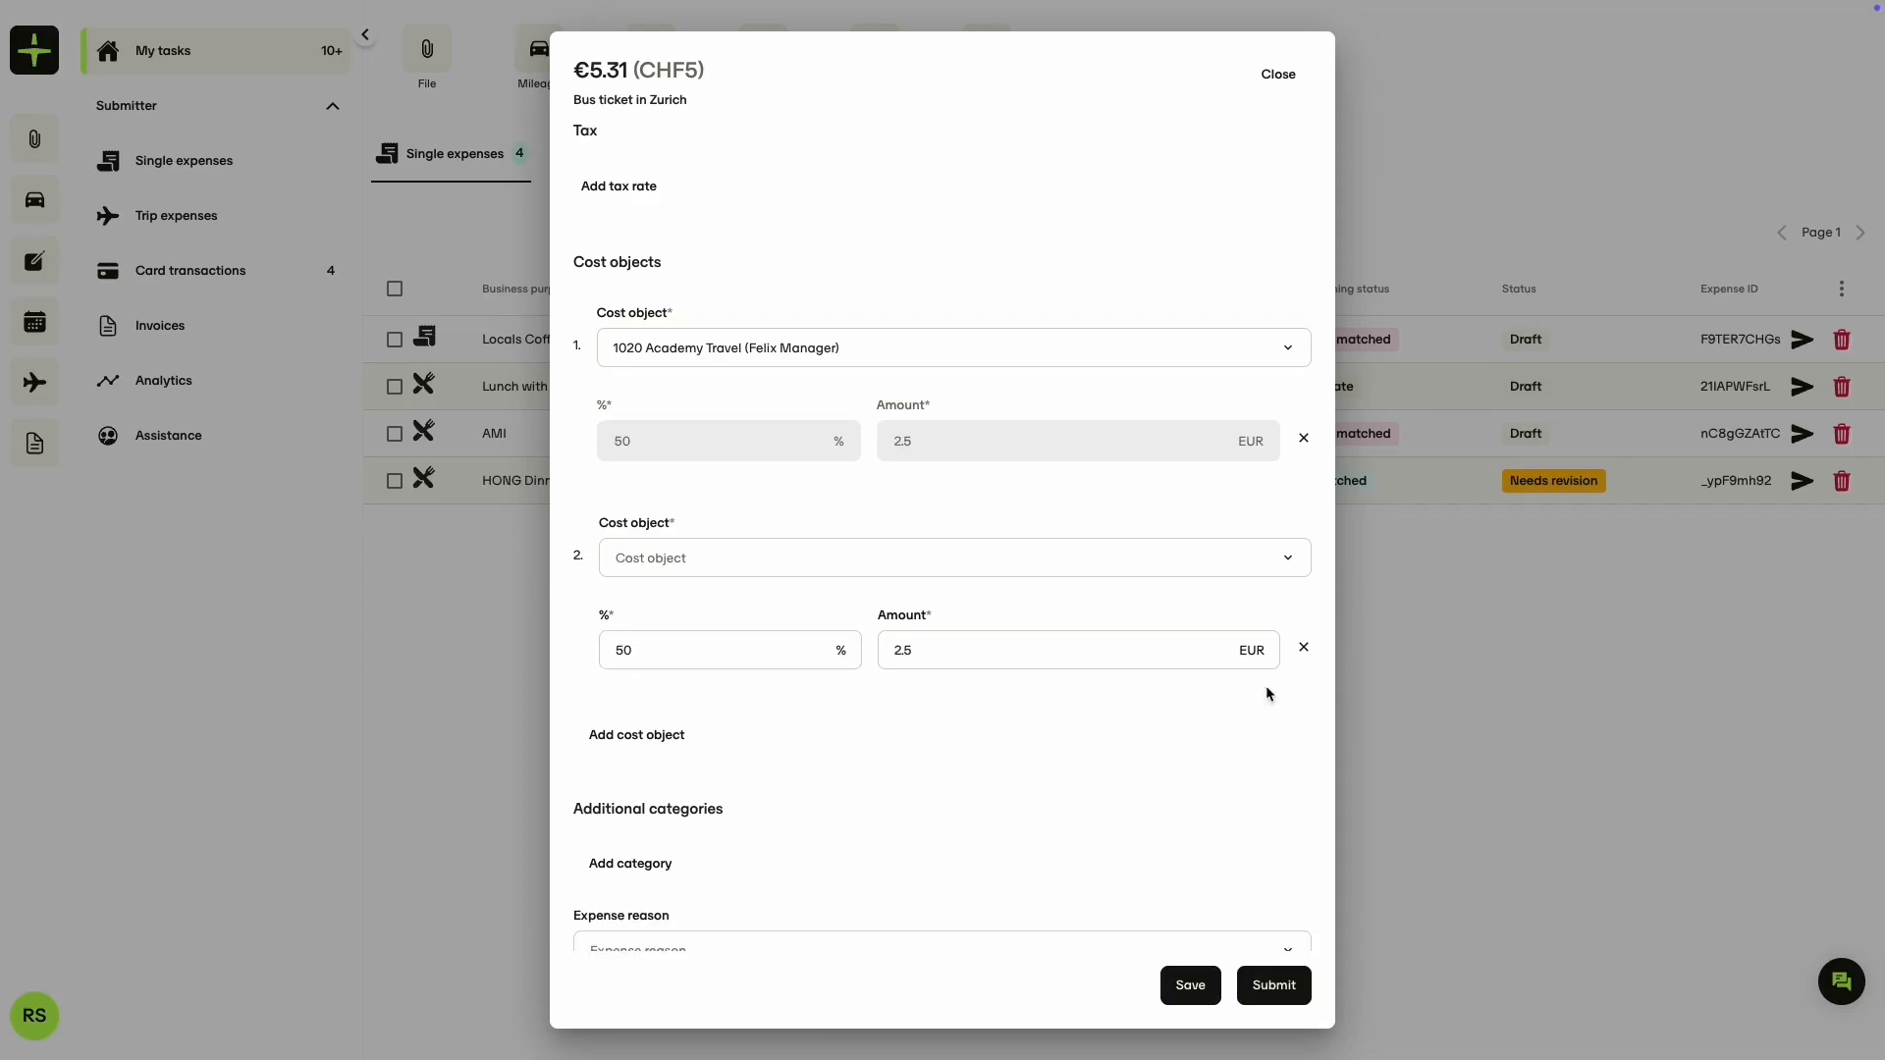
pyautogui.click(1304, 651)
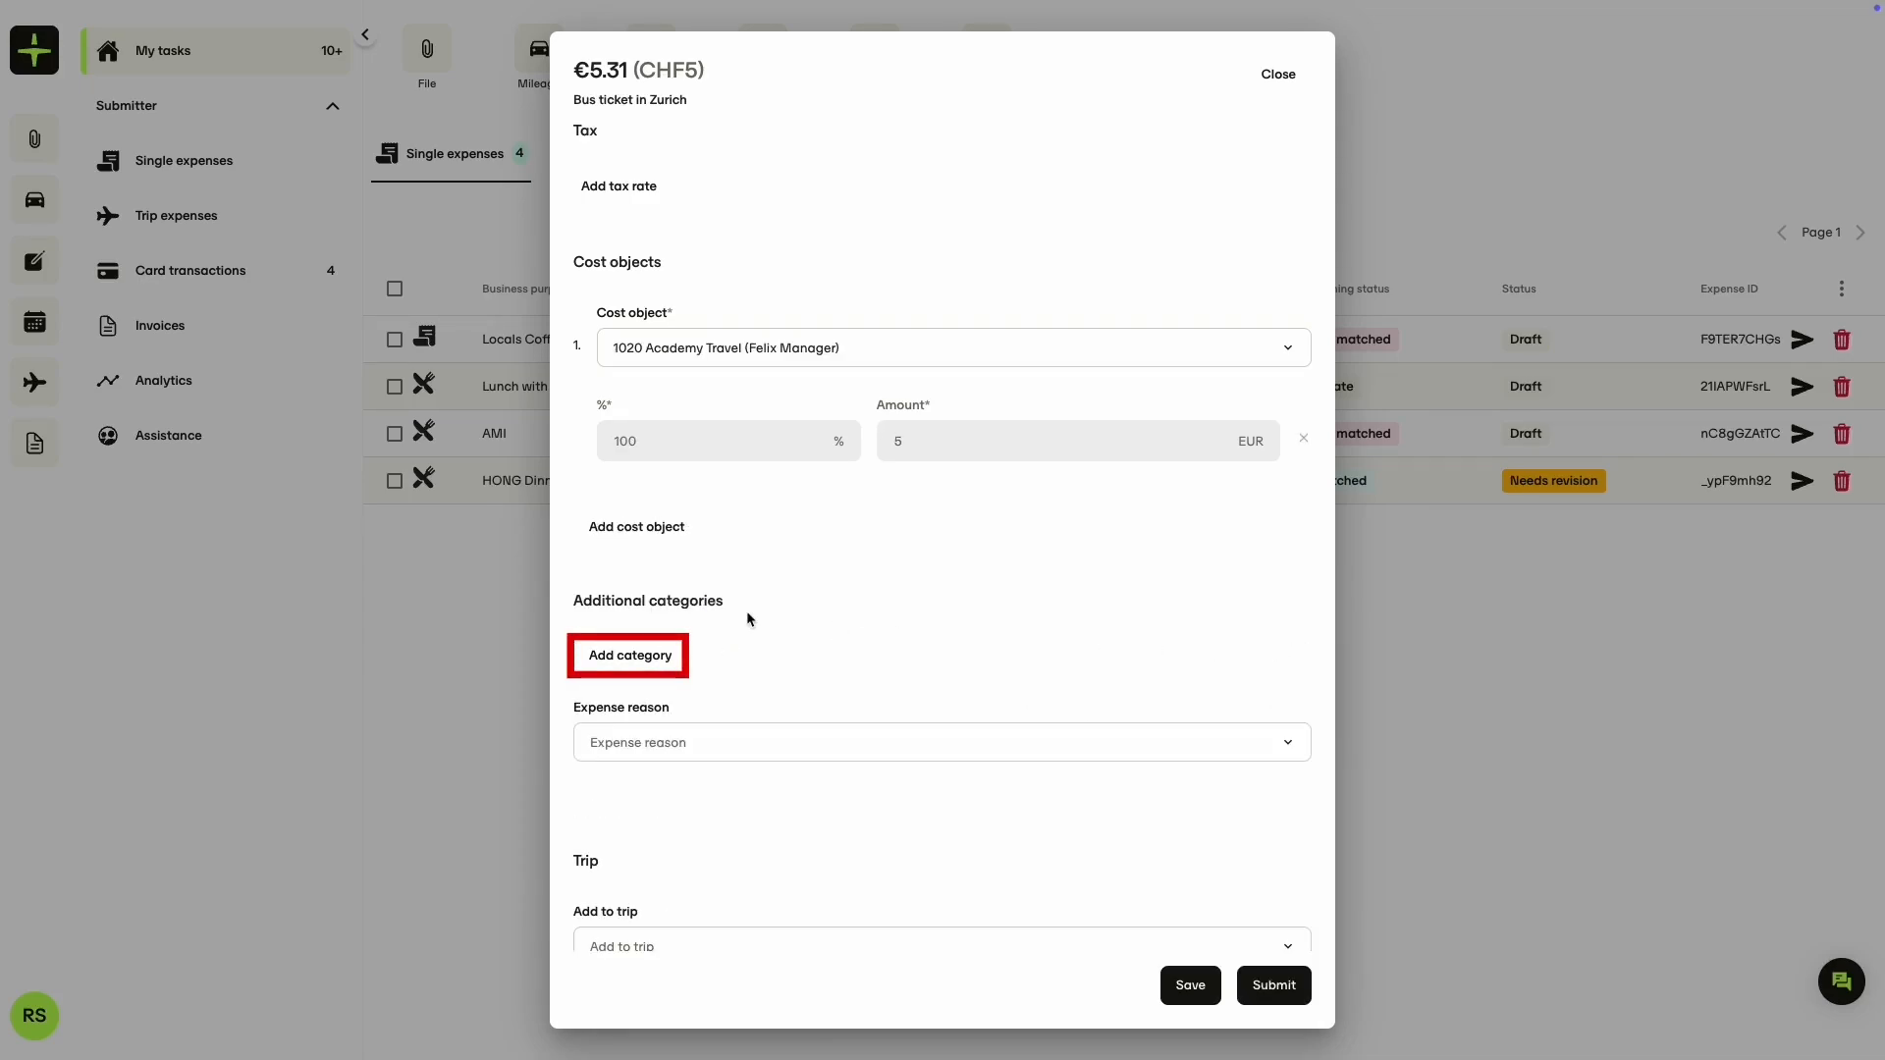
pyautogui.click(648, 657)
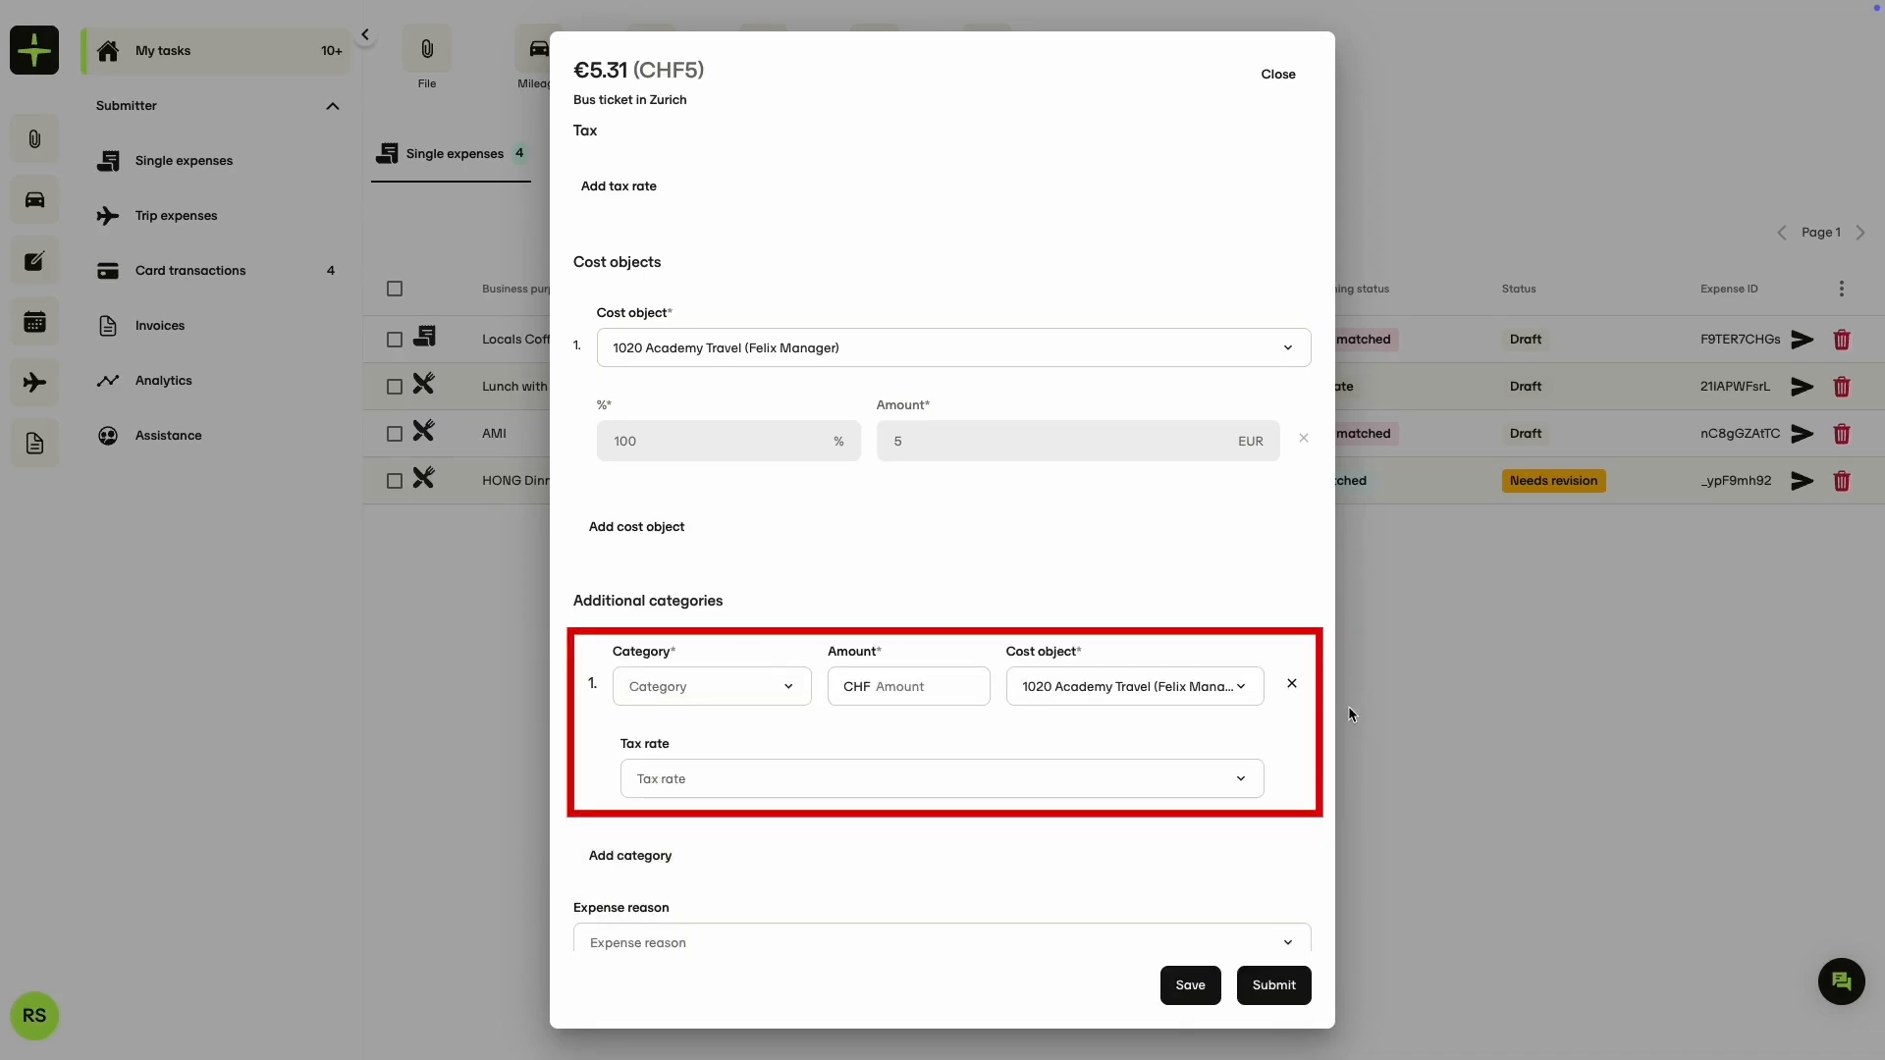
pyautogui.click(1293, 685)
# Step: Set the expense reason to Business Trip (1)
pyautogui.click(808, 743)
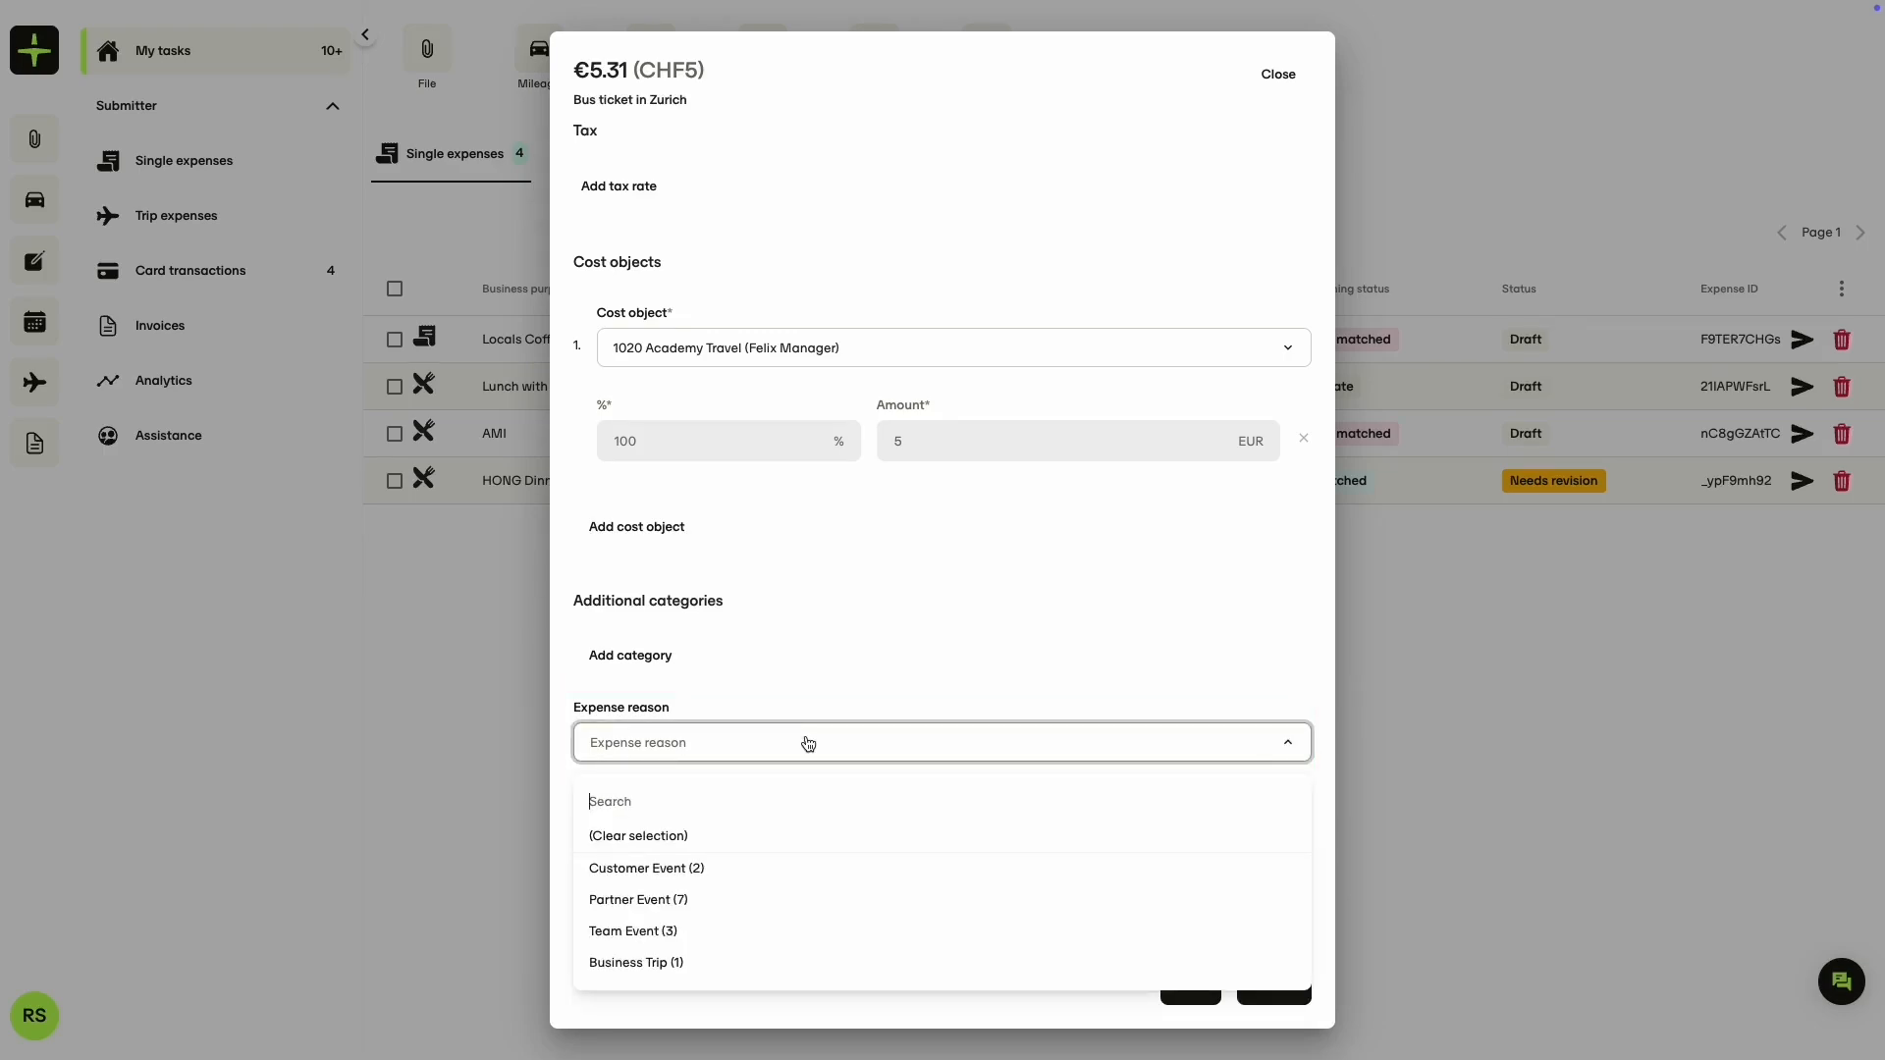
pyautogui.click(659, 964)
pyautogui.scroll(-3, 840, 662)
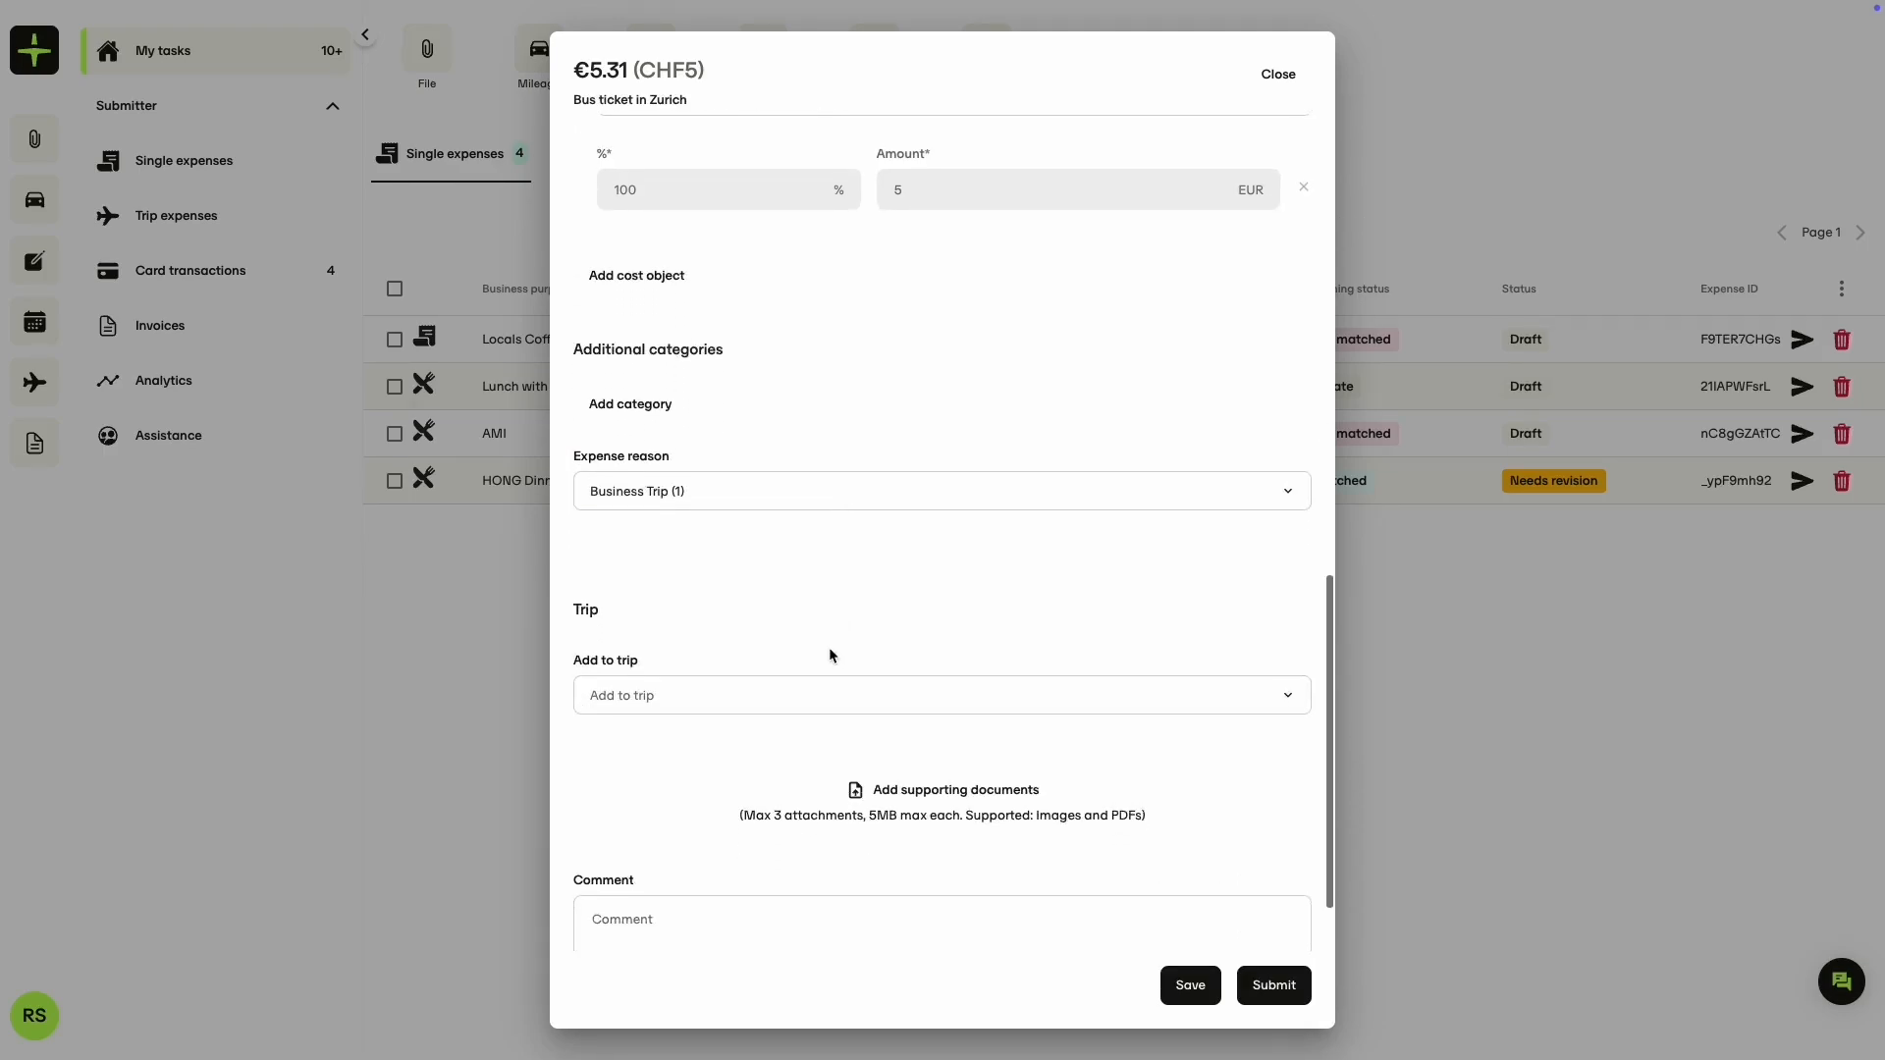
# Step: View the trips available for the expense without assigning it to one
pyautogui.scroll(-1, 830, 656)
pyautogui.click(728, 593)
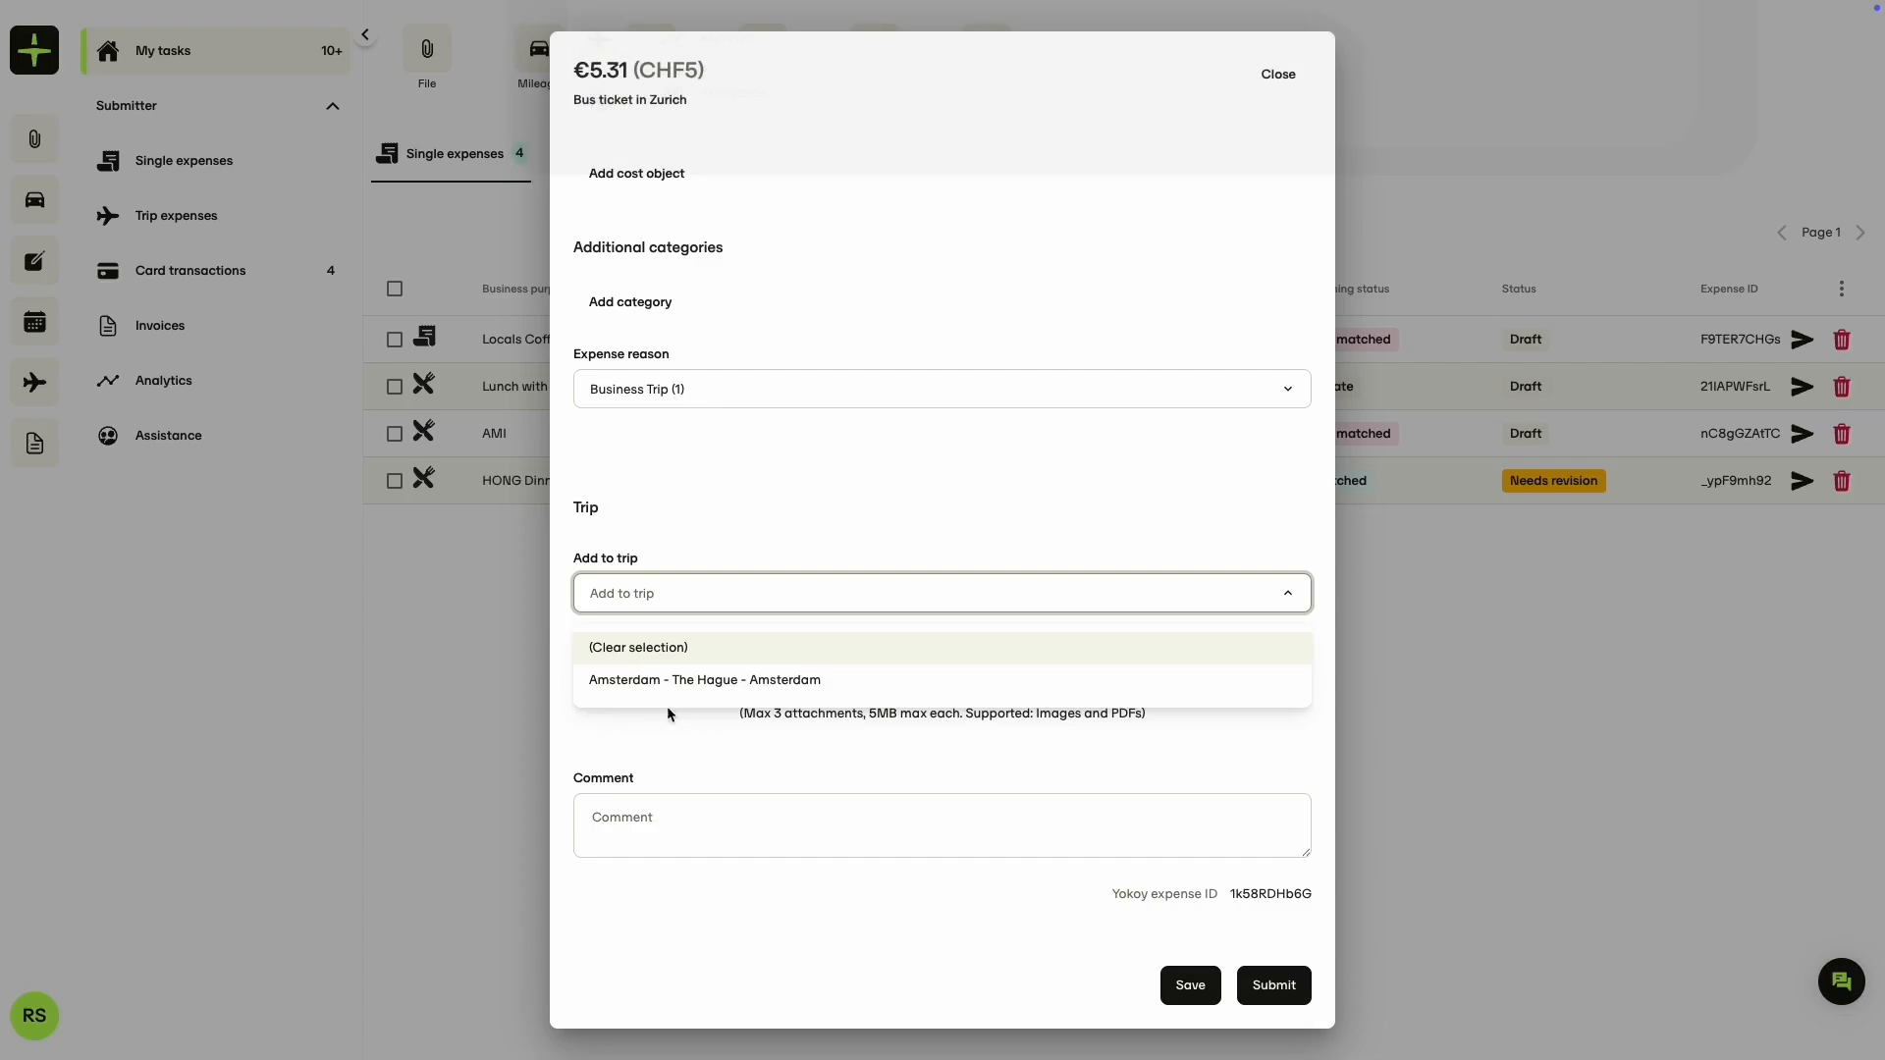
pyautogui.click(668, 710)
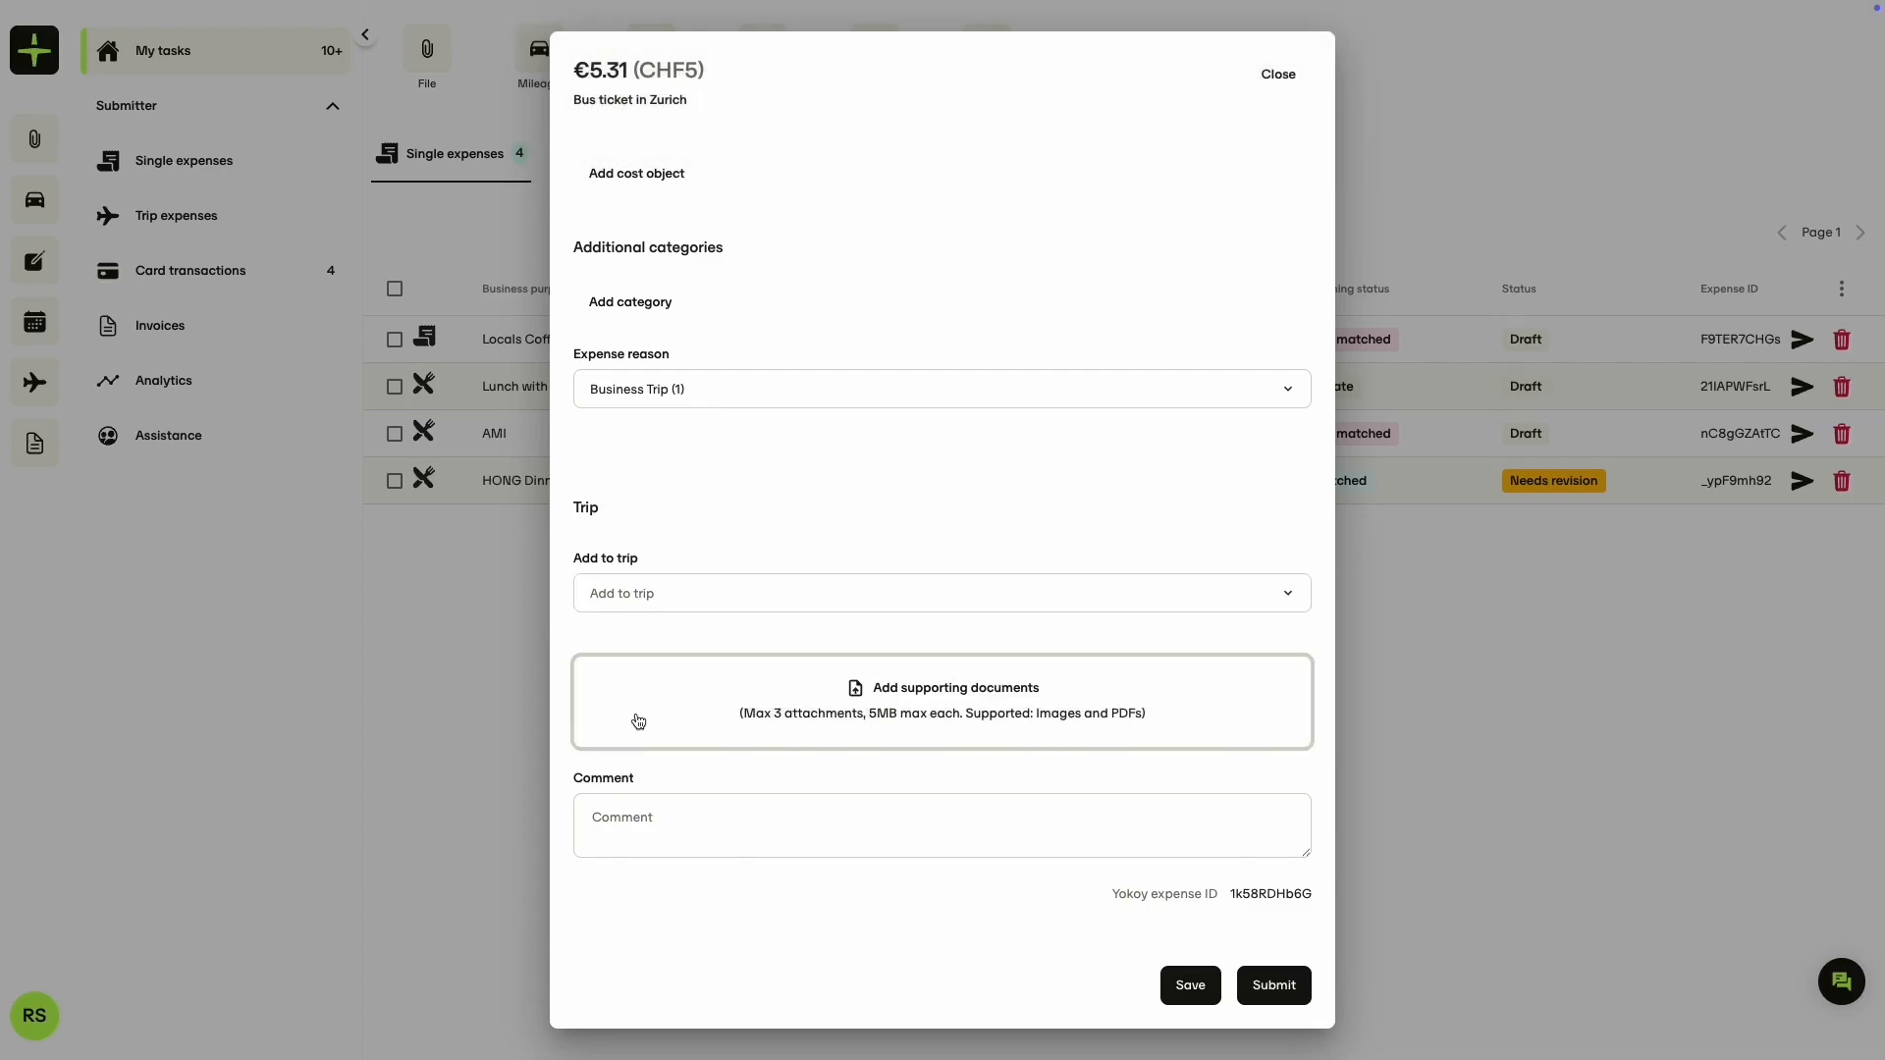
# Step: Attach image.png from the Yokoy folder to the expense as a supporting document
pyautogui.click(594, 643)
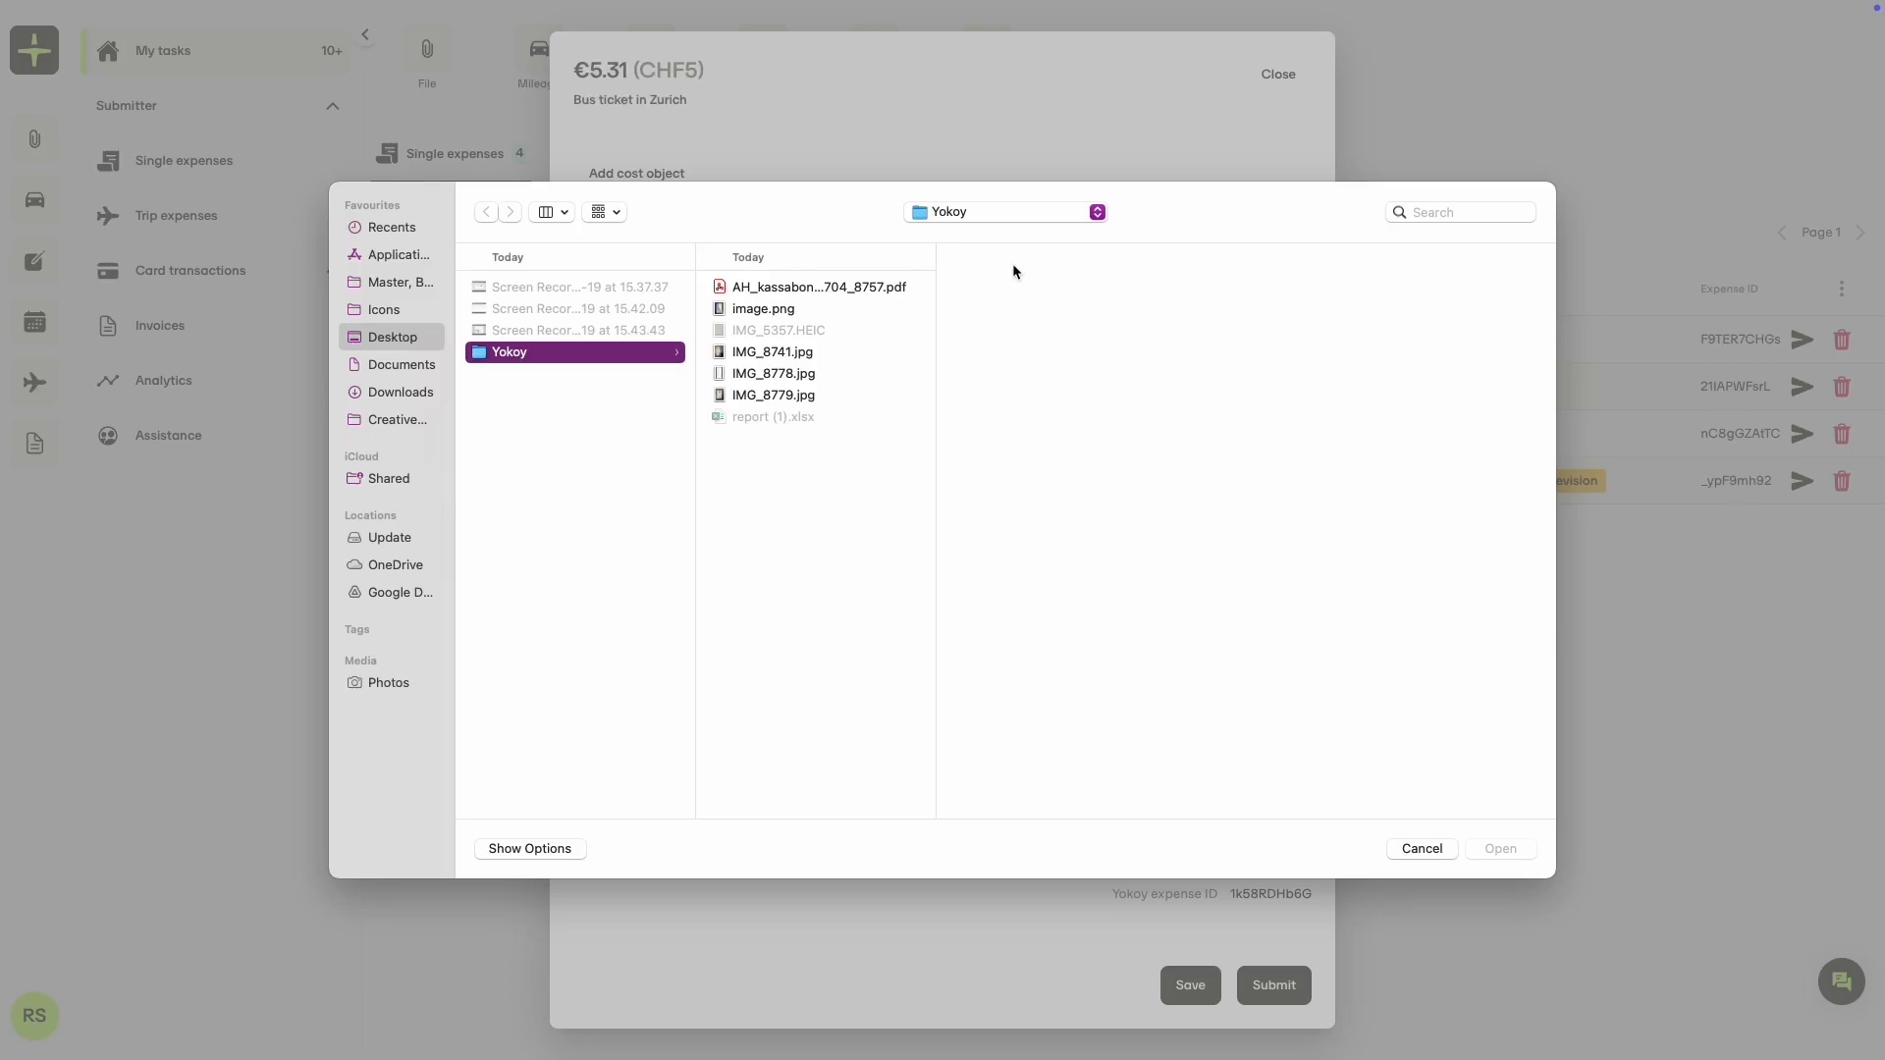
pyautogui.click(757, 311)
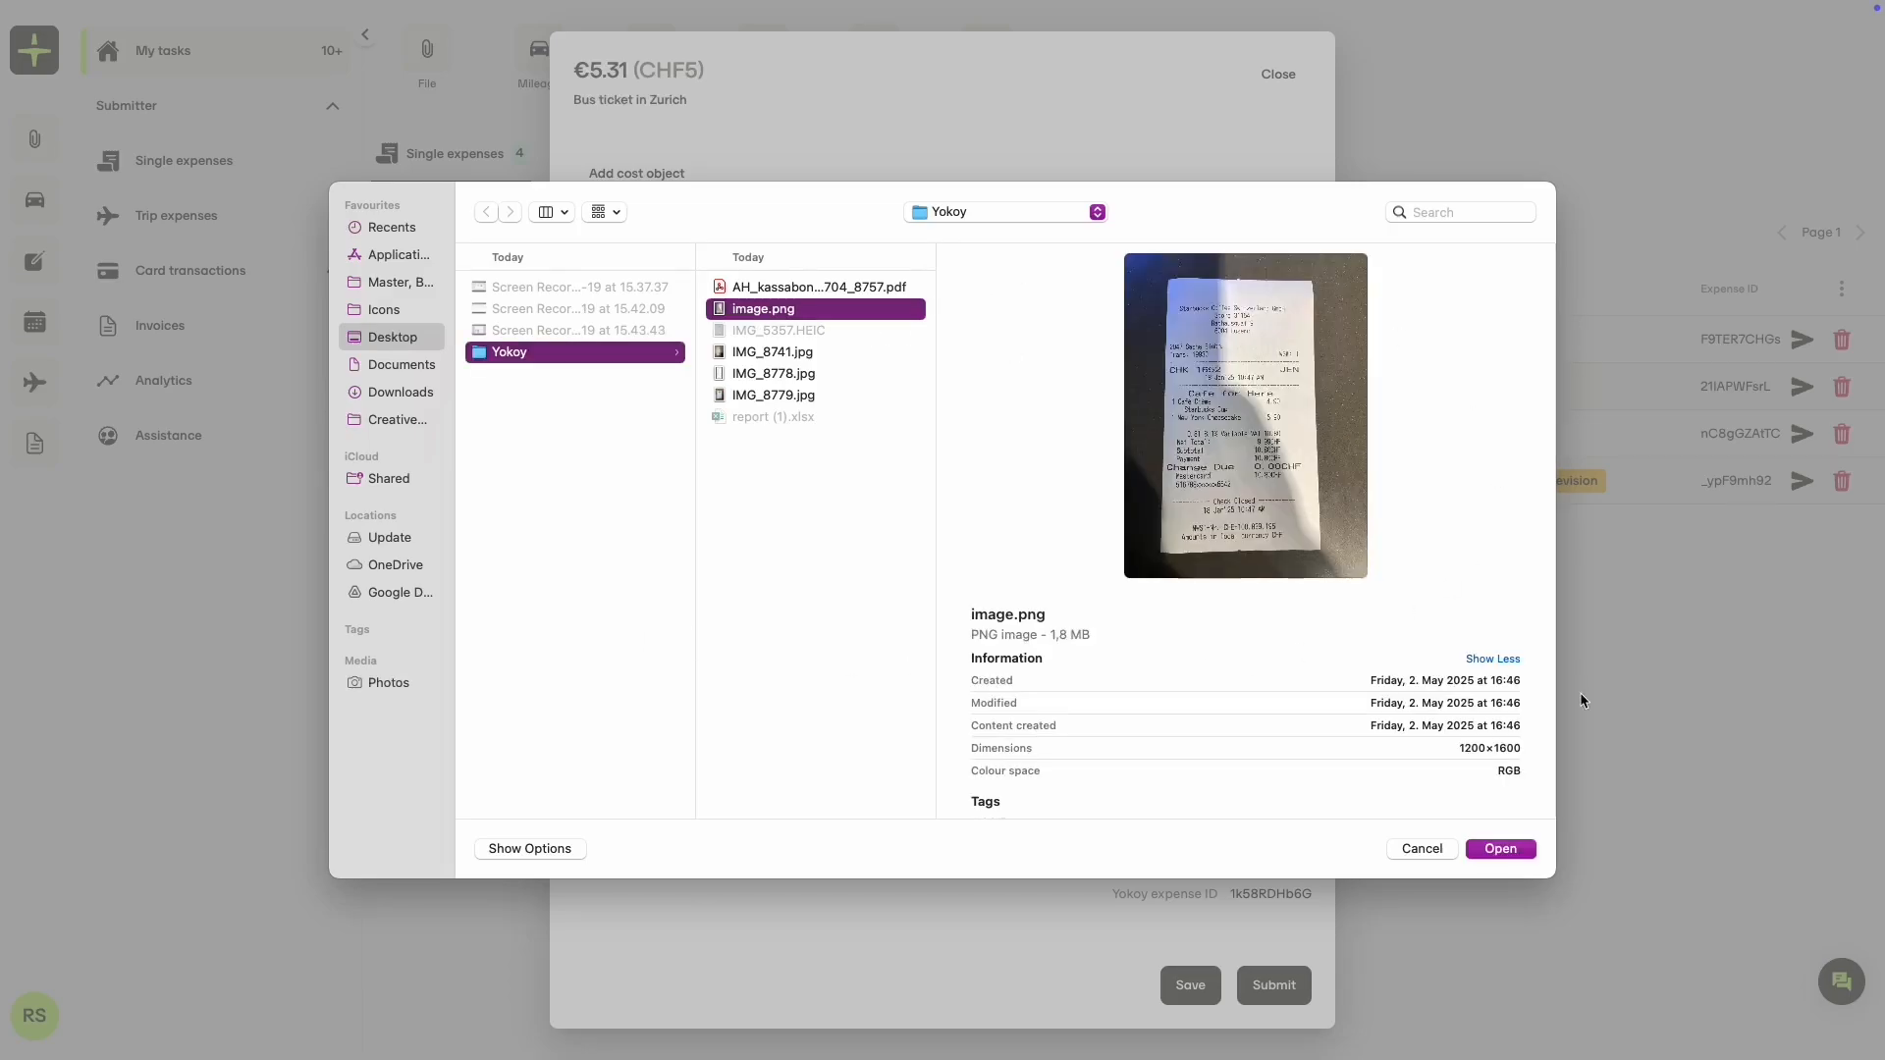
pyautogui.click(1498, 848)
# Step: Add the comment "I lost the paper receipt of my ticket and attached a screenshot of the transaction." and save the expense
pyautogui.scroll(-2, 1104, 517)
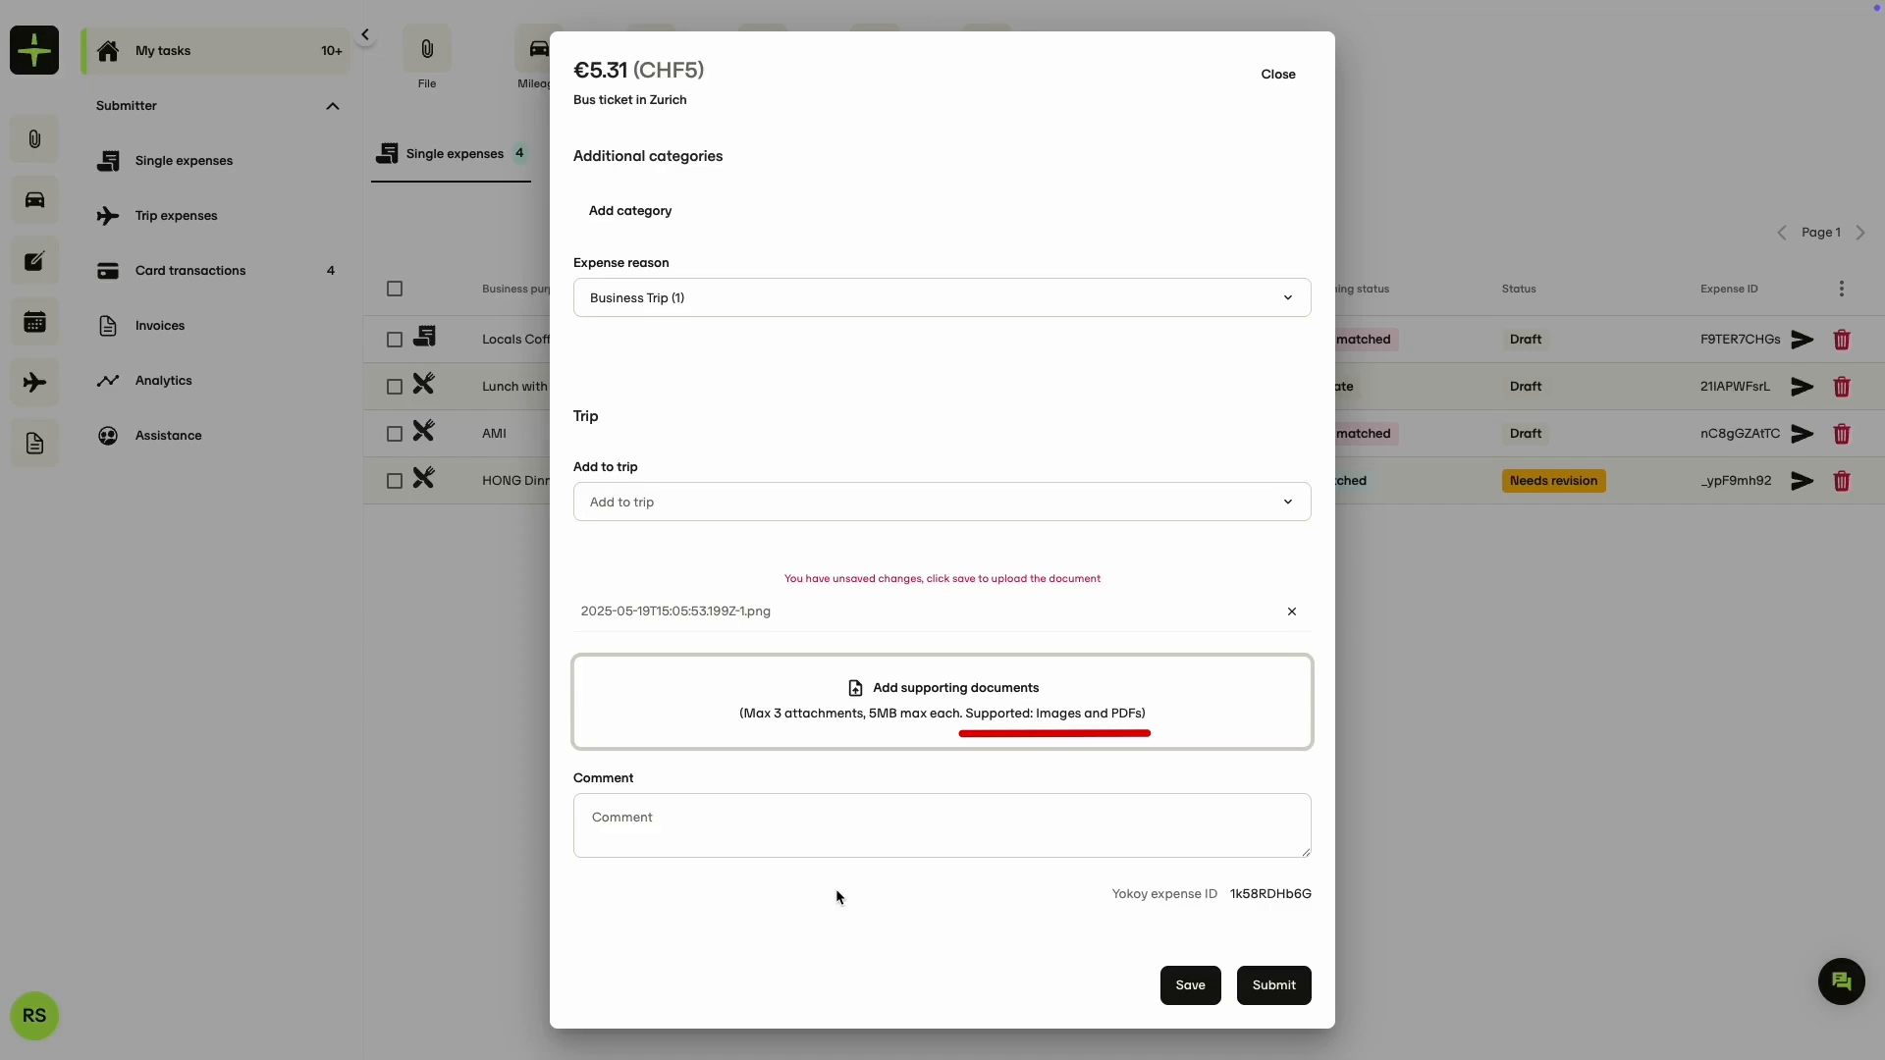
pyautogui.click(778, 839)
pyautogui.write('I lost the paper receipt of my ticket and attached a screenshot of')
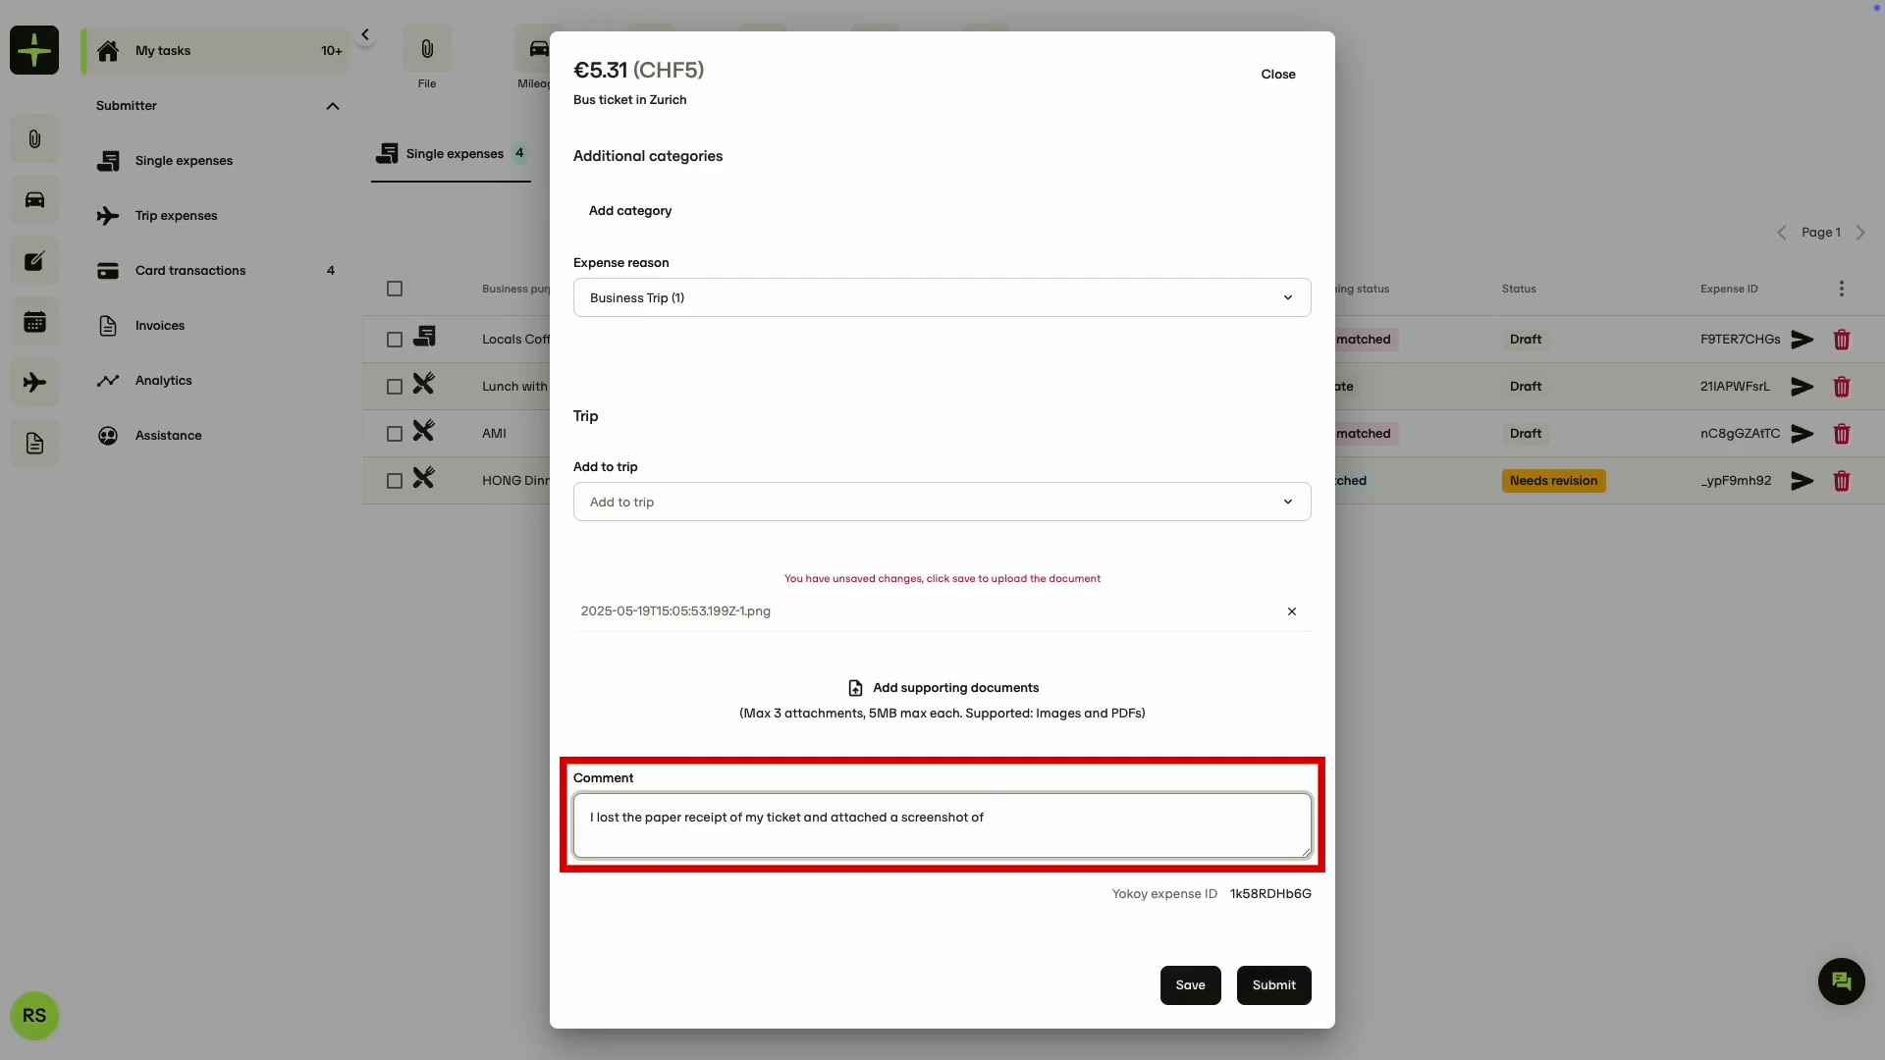
pyautogui.write(' the transaction.')
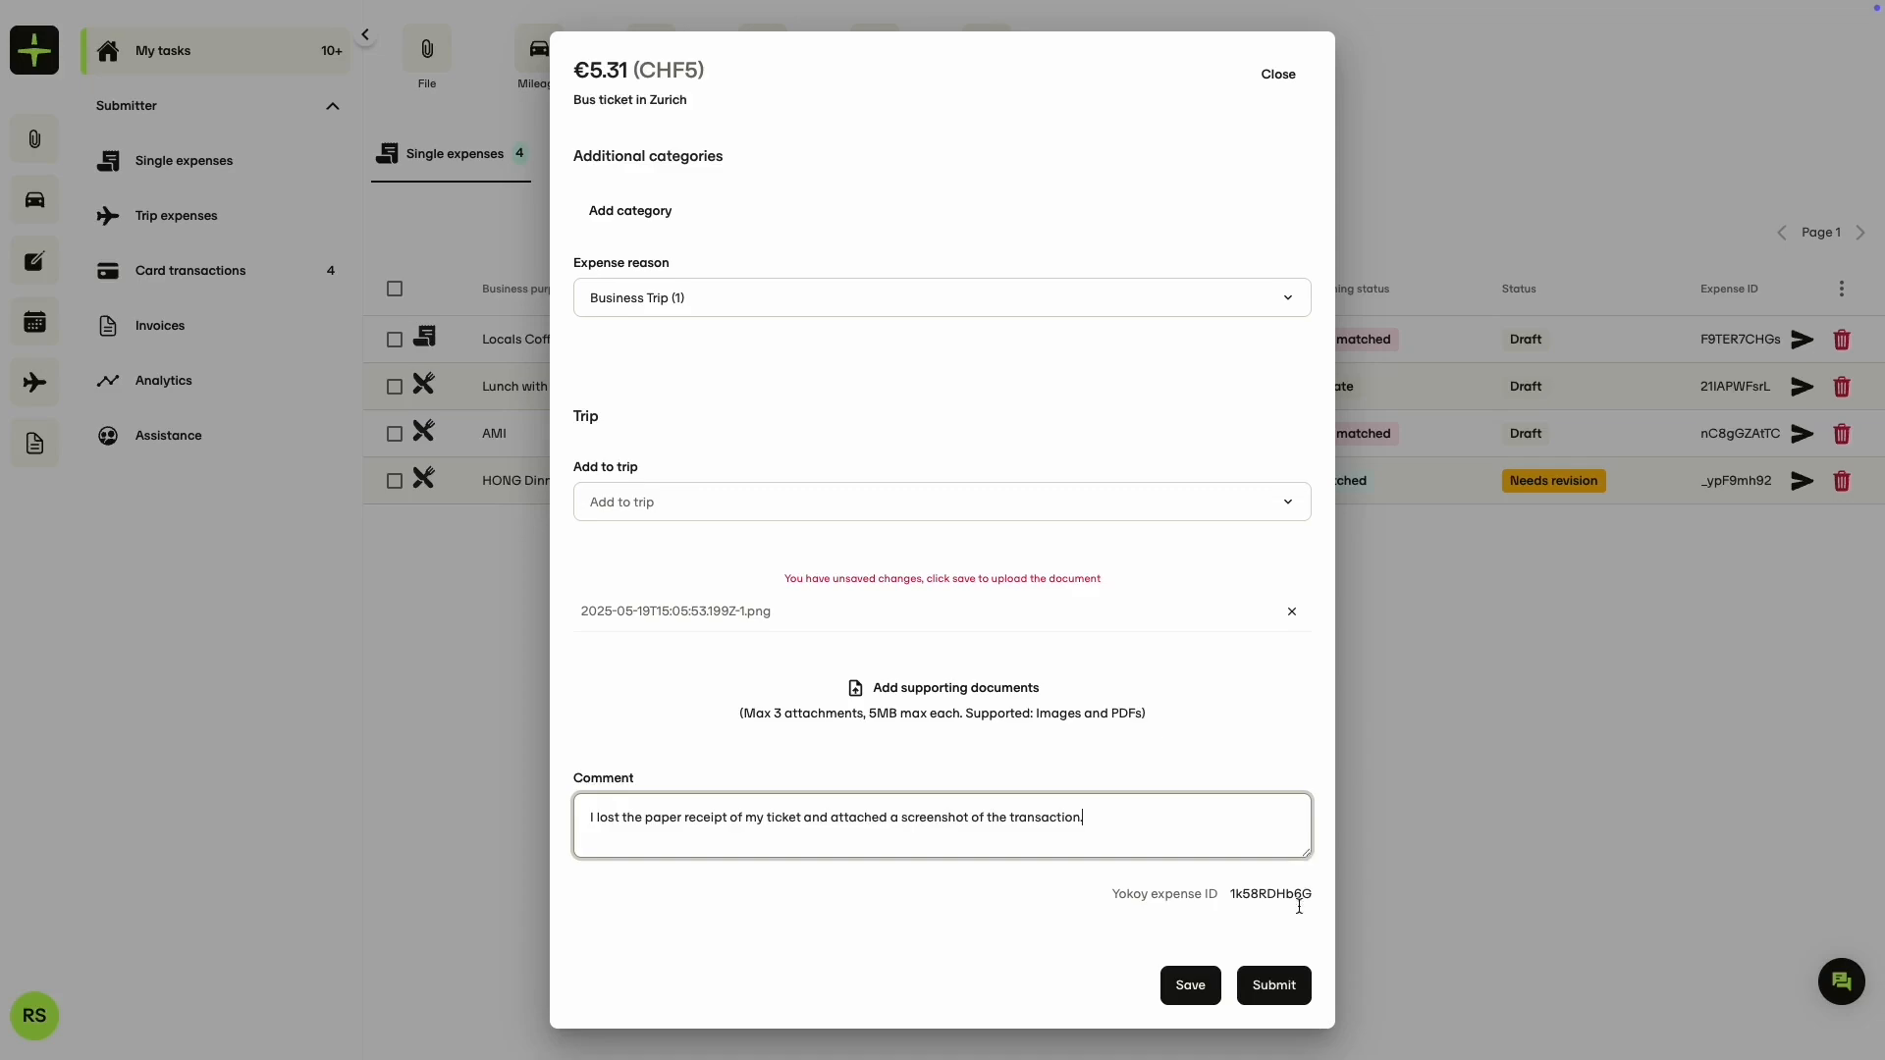
pyautogui.click(1189, 988)
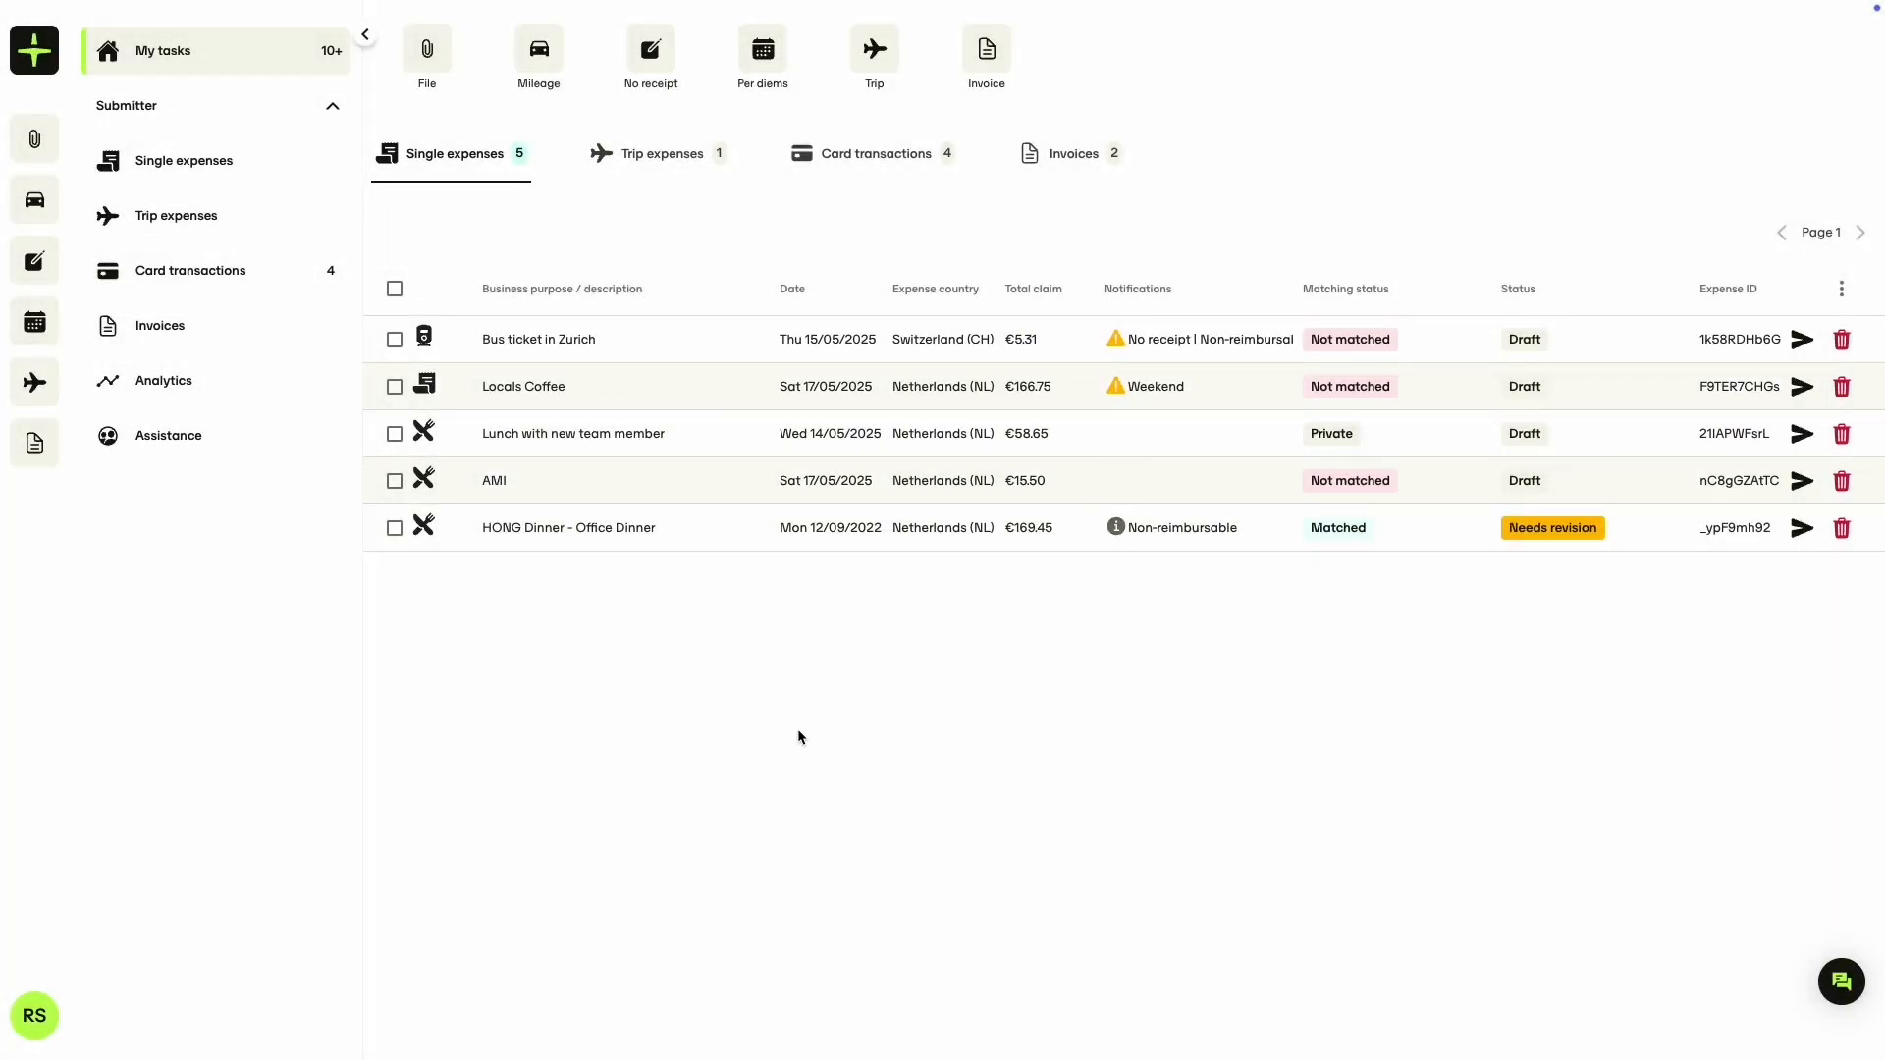
# Step: Reopen the saved "Bus ticket in Zurich" draft and submit it for approval
pyautogui.click(599, 341)
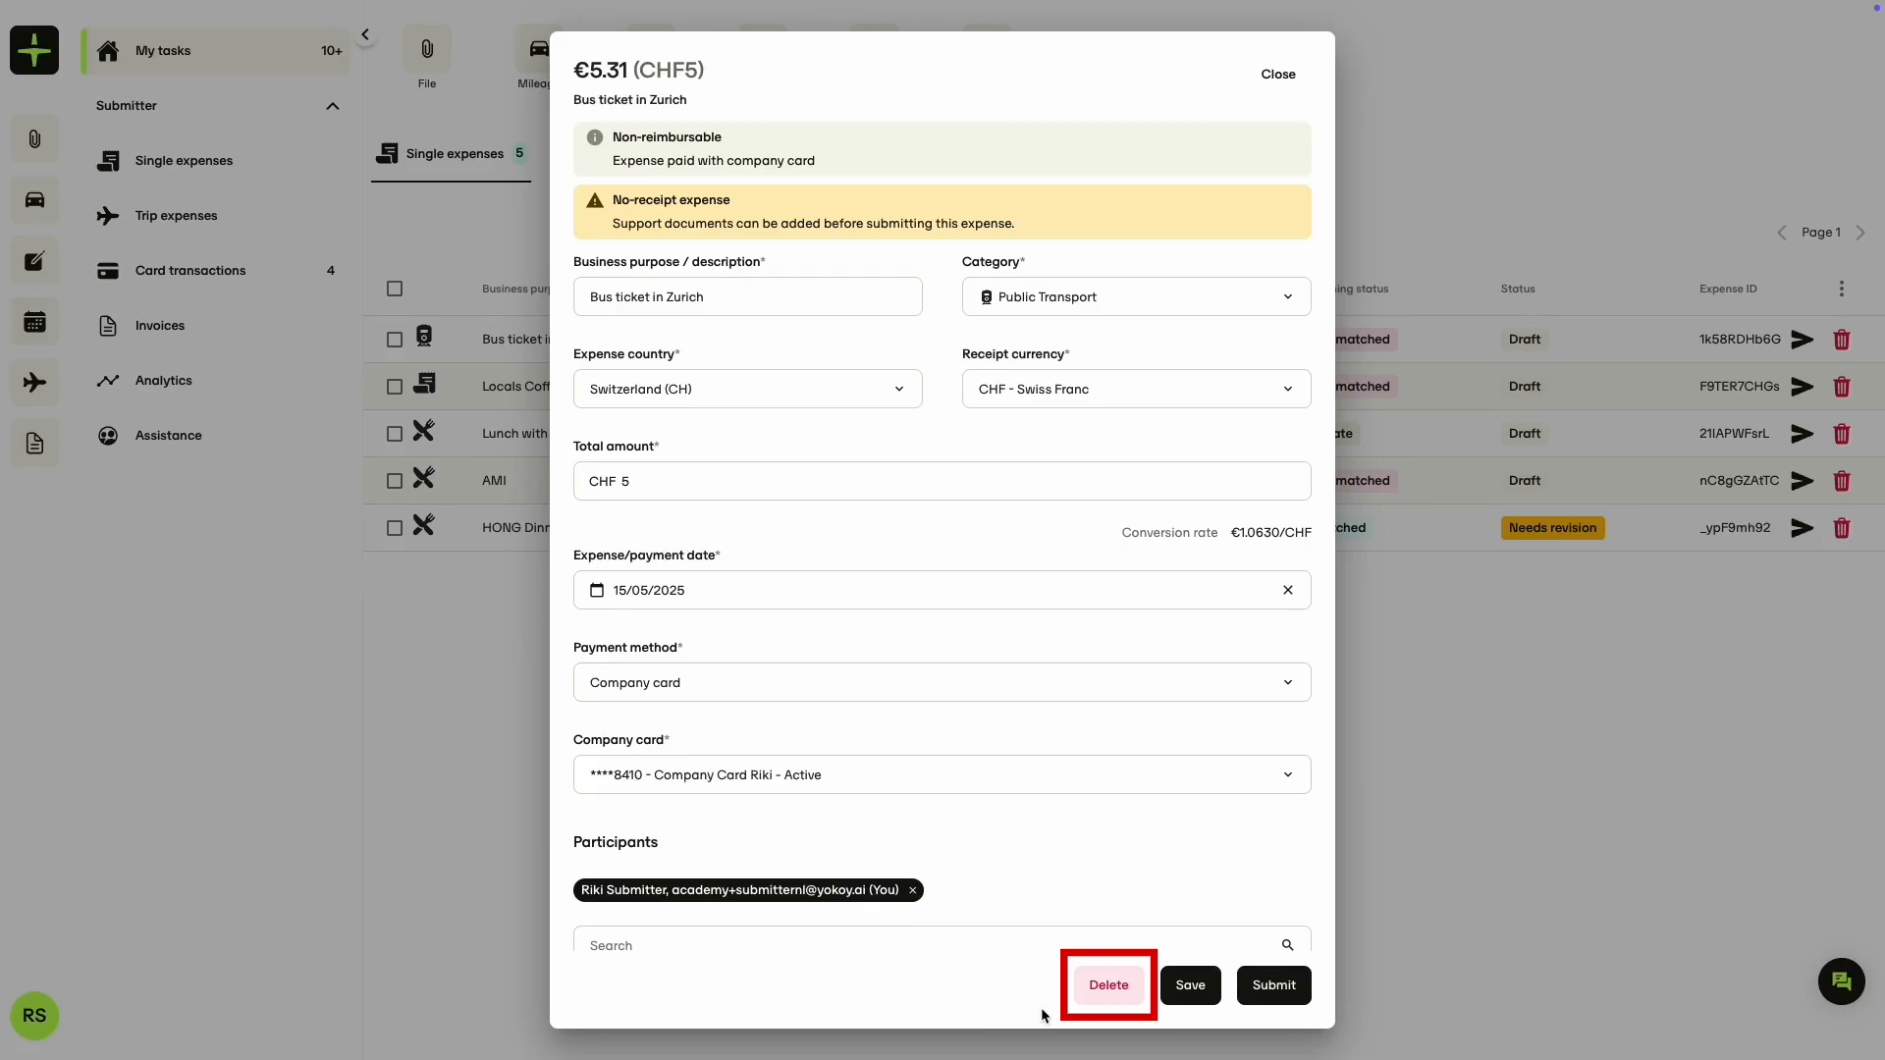
pyautogui.click(1274, 986)
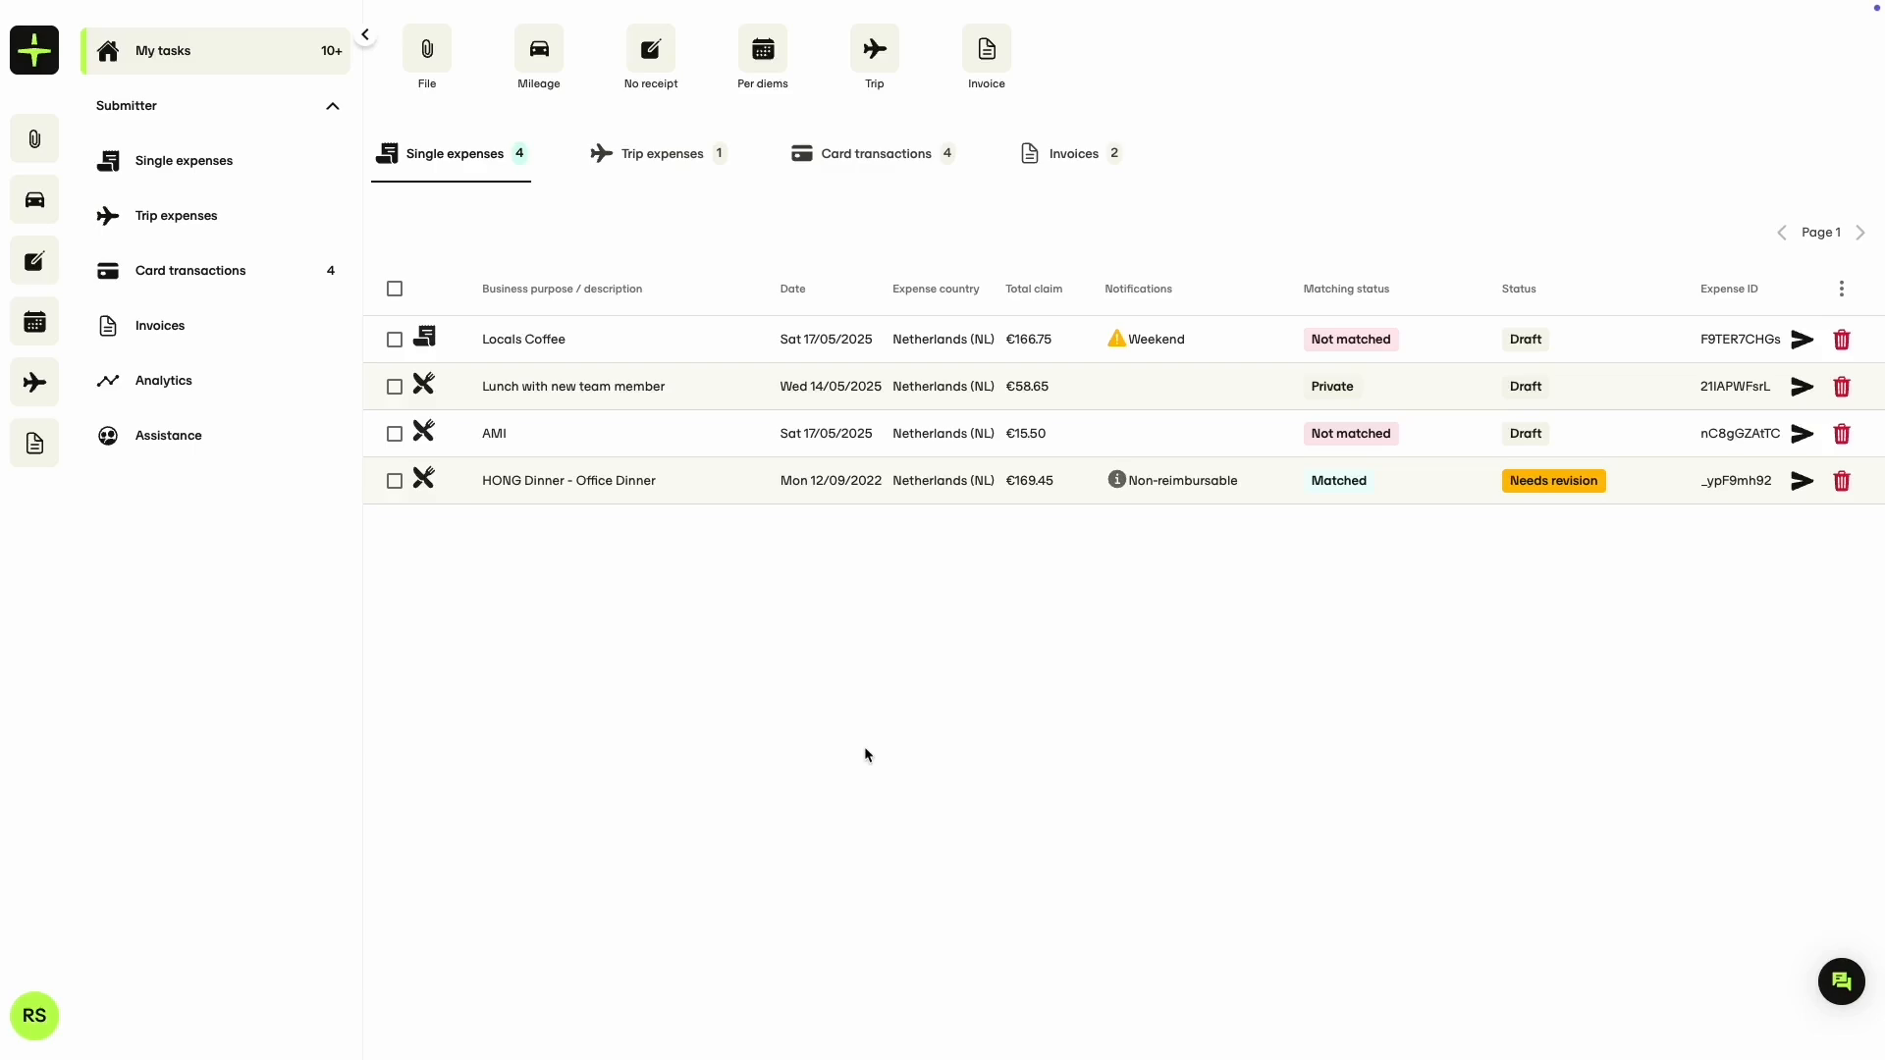
# Step: Review the submitted "Bus ticket in Zurich" expense in the single expenses overview and recall it
pyautogui.click(287, 173)
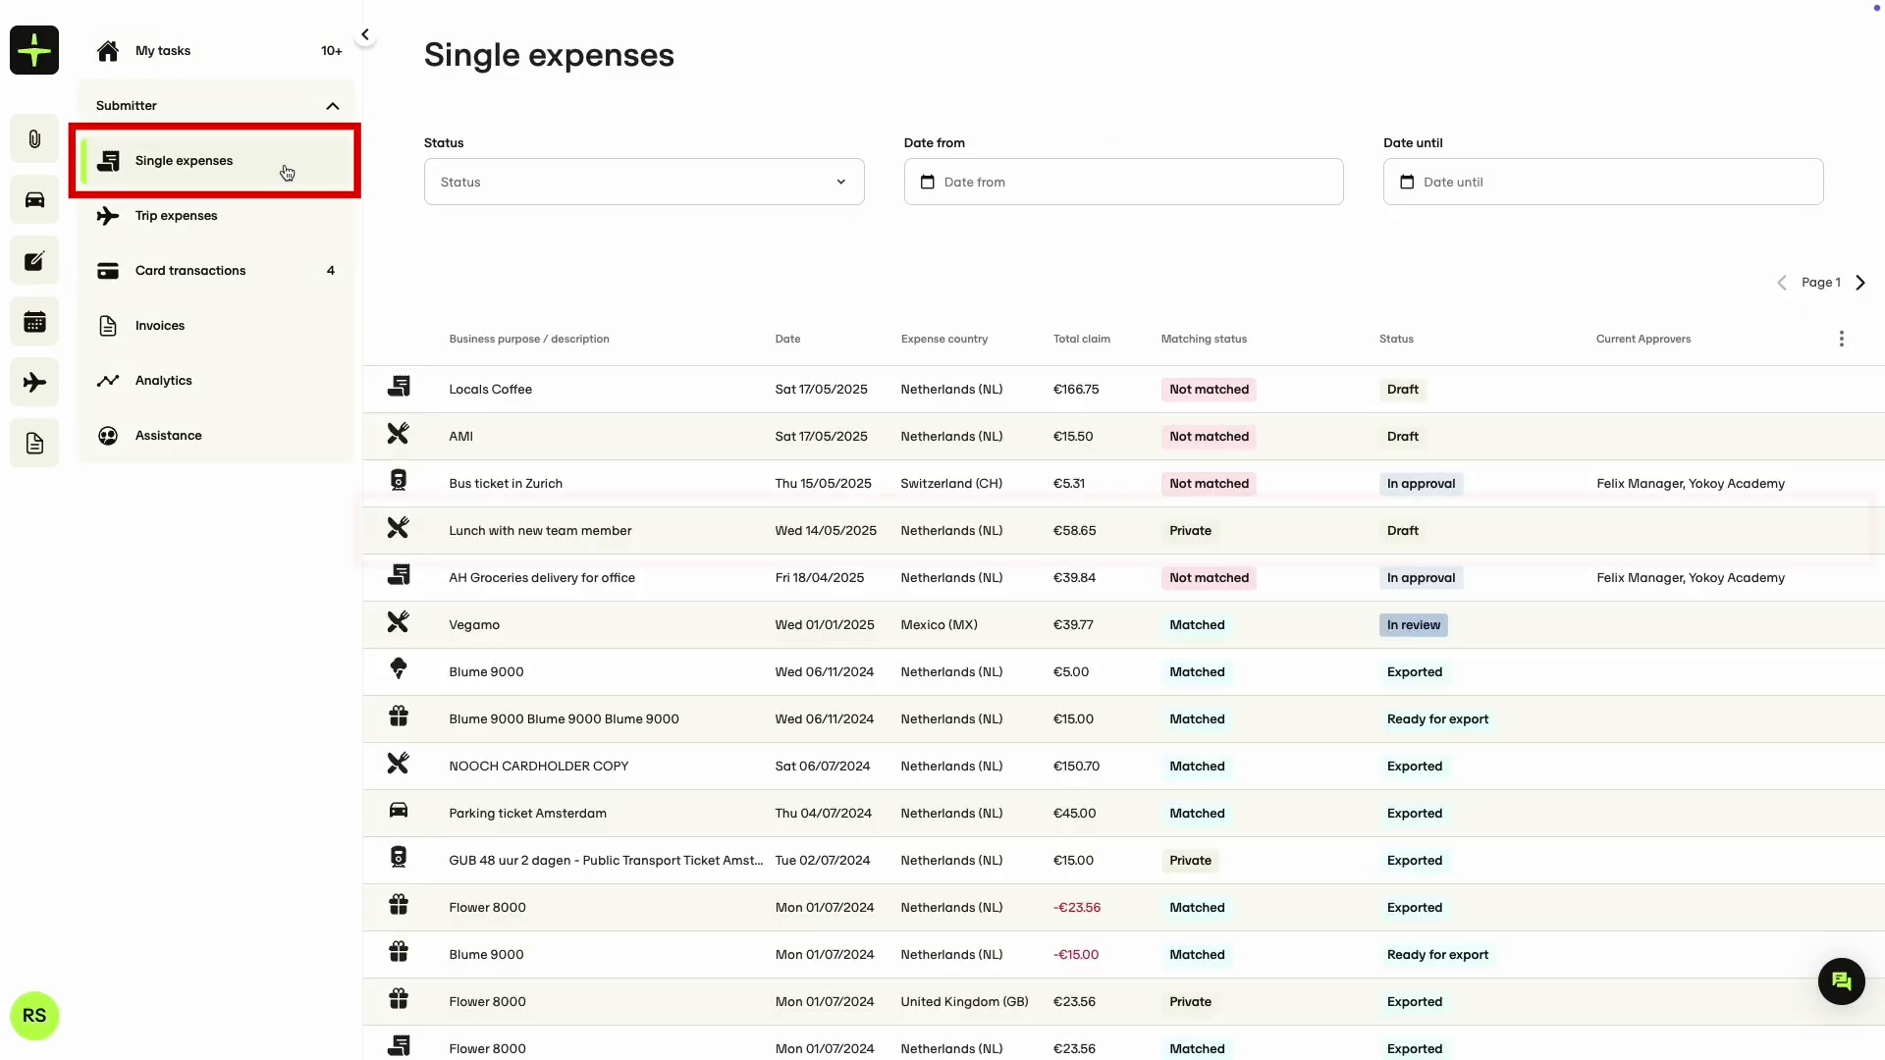
pyautogui.click(638, 491)
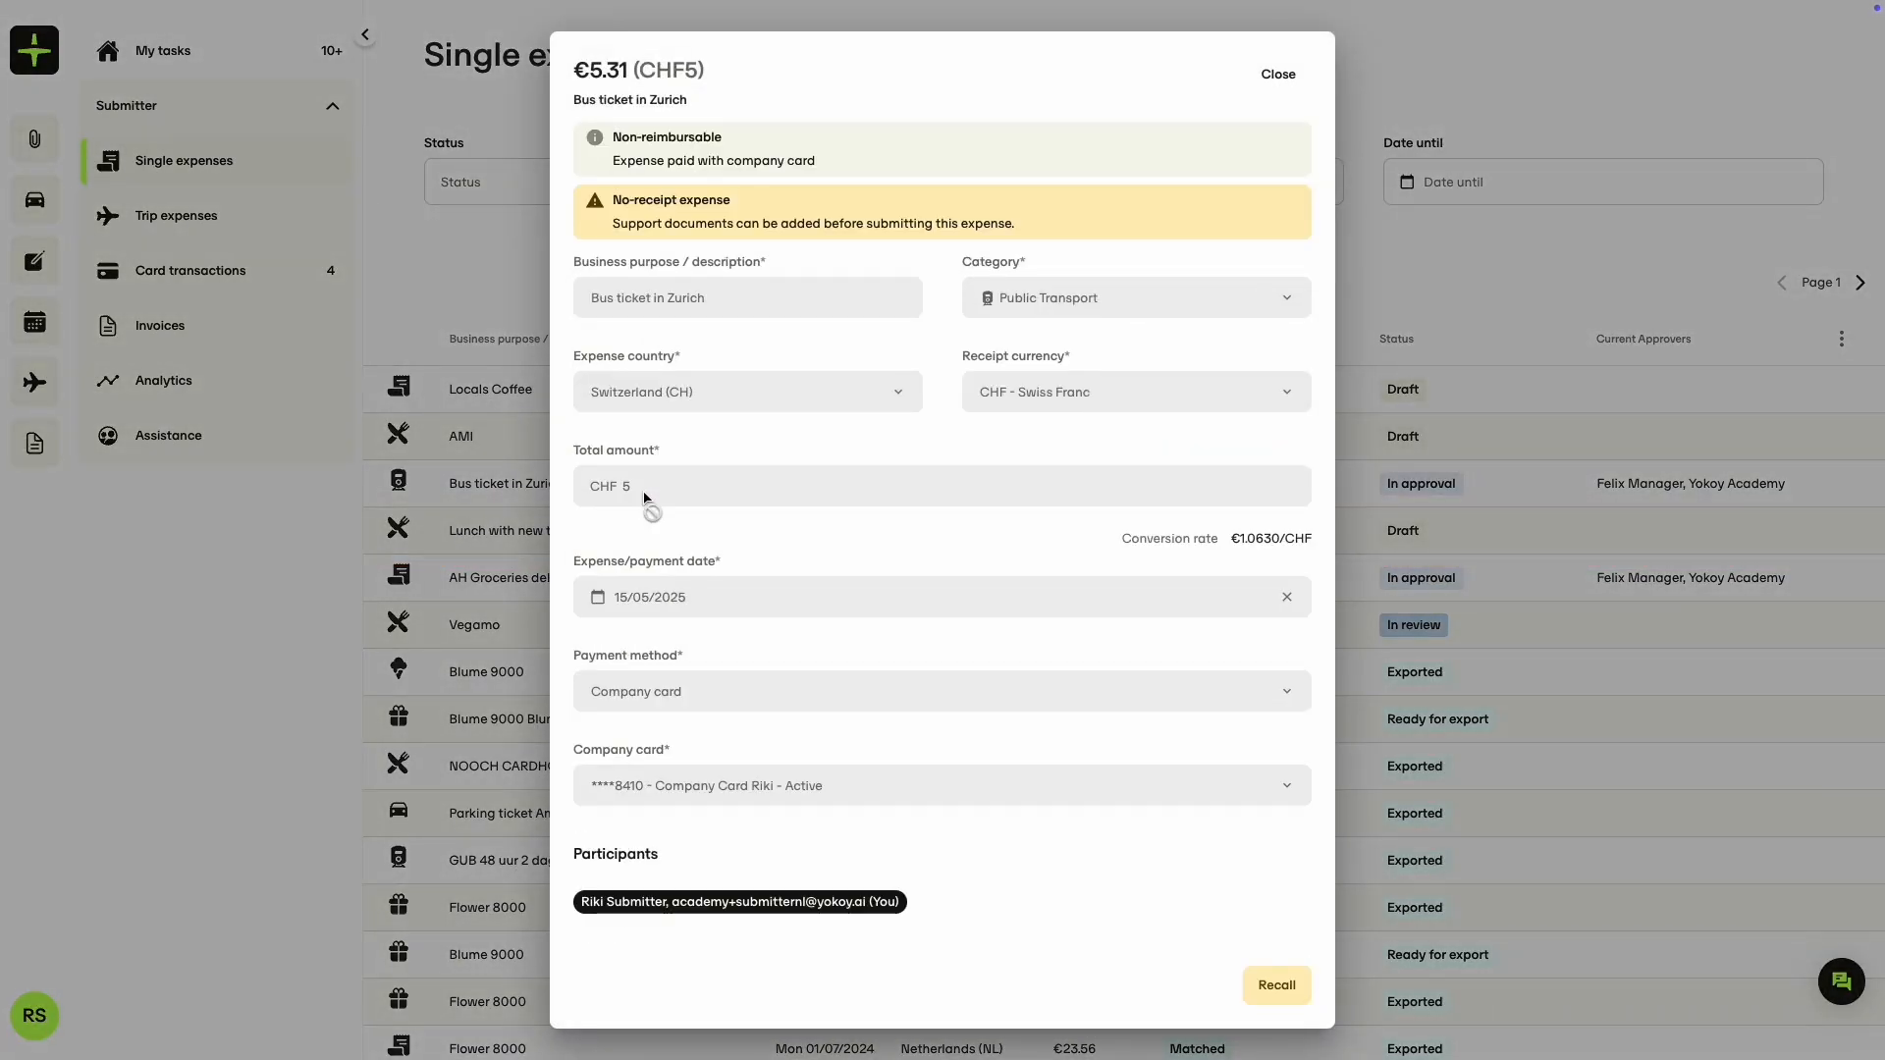
pyautogui.scroll(-10, 977, 661)
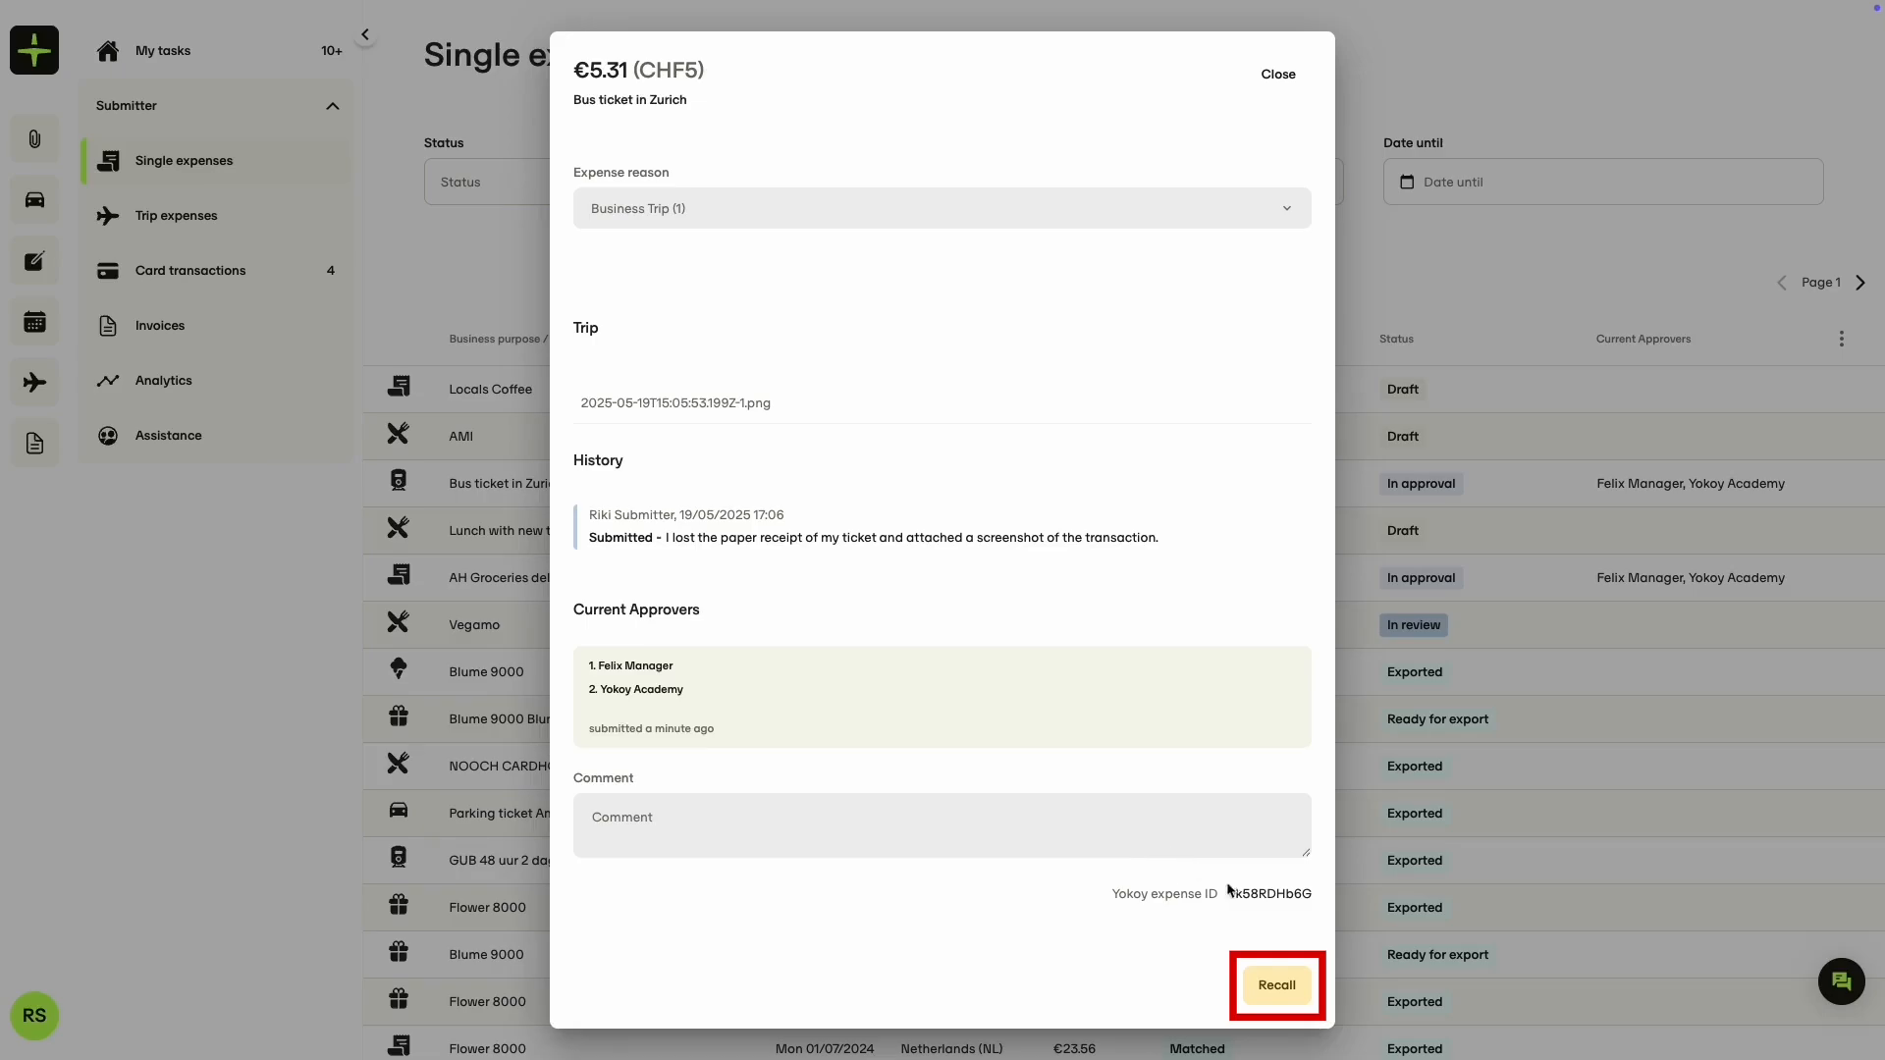
pyautogui.click(1266, 986)
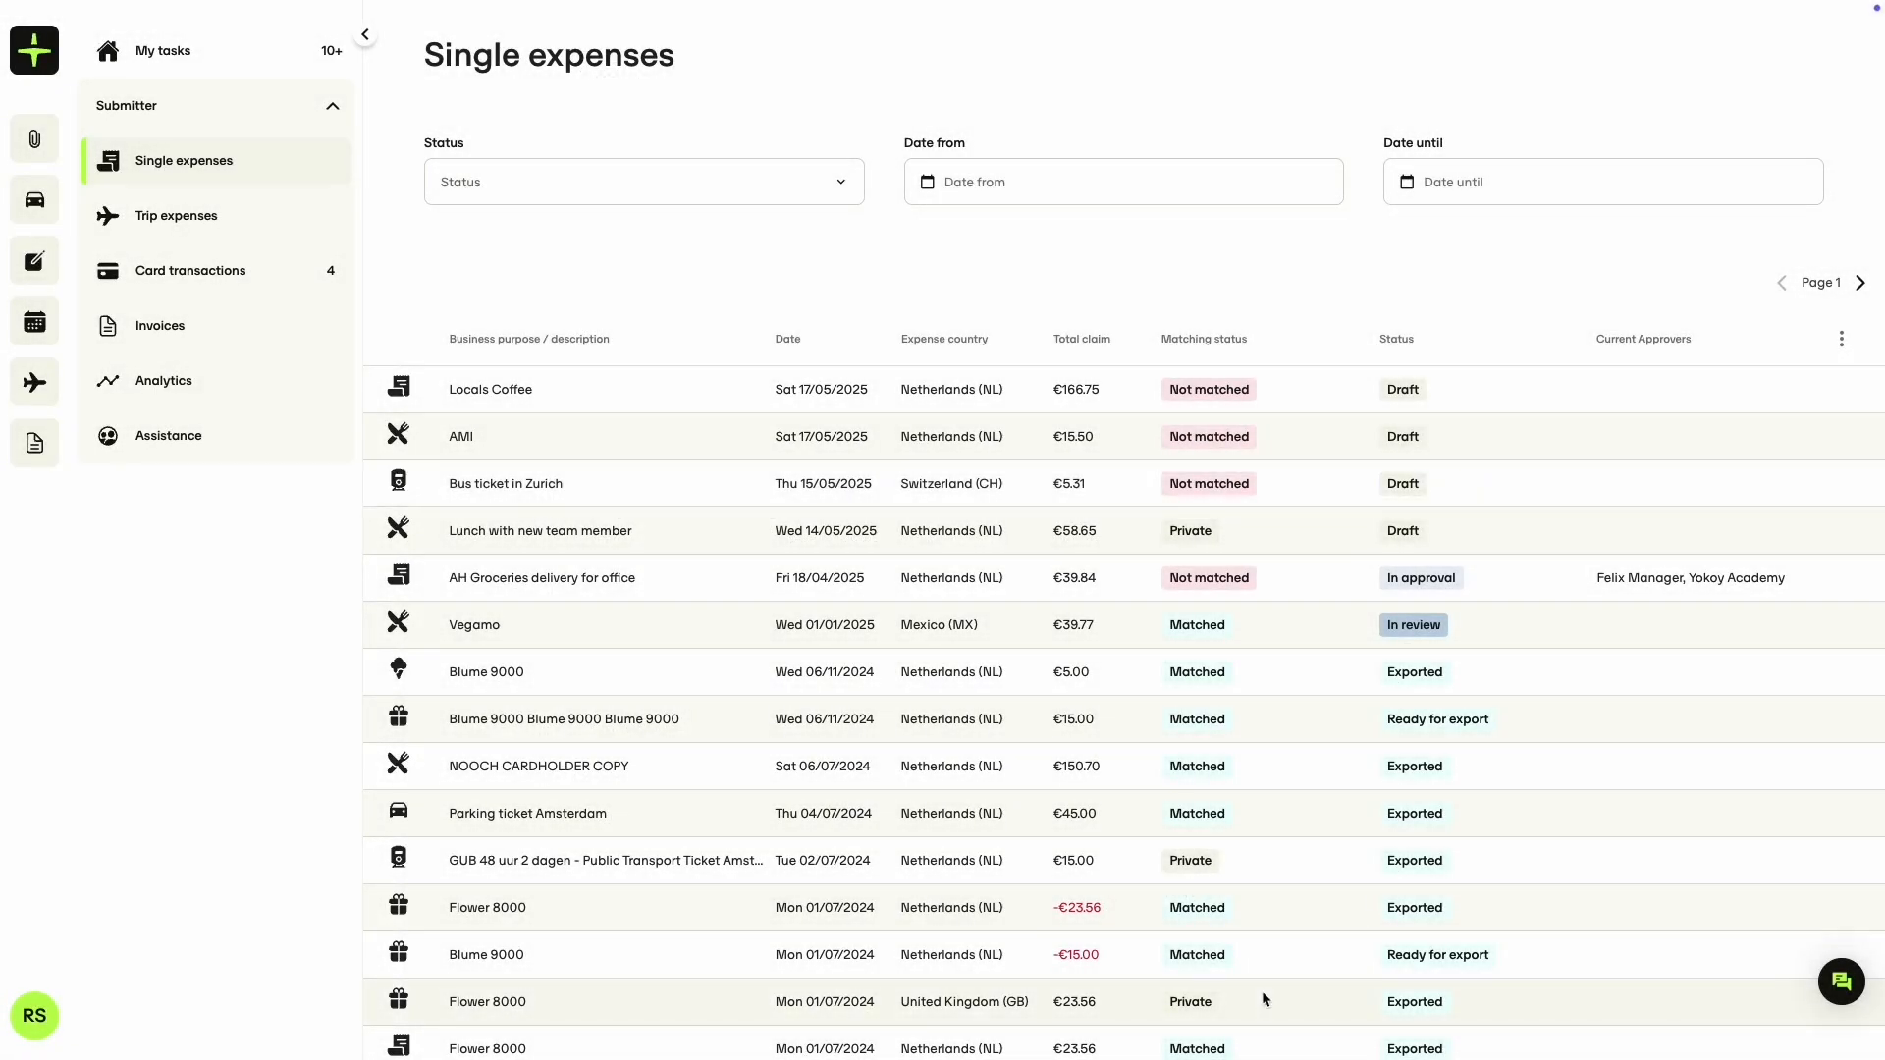